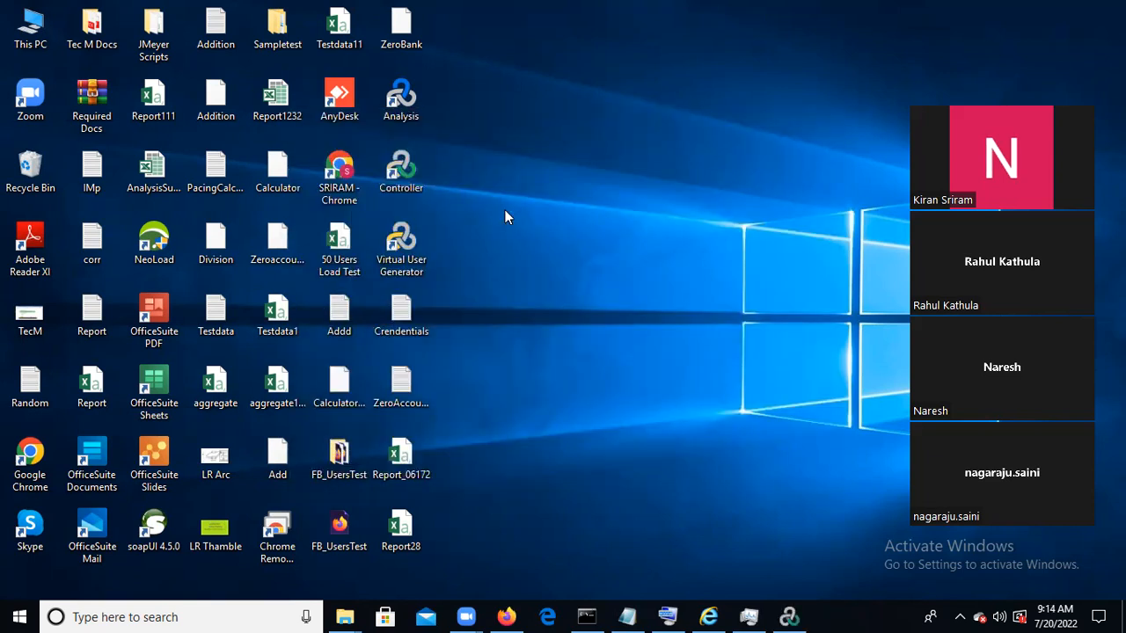
Step: Switch to LoadRunner Controller and turn the manual scenario's percentage mode for distributing Vusers on and back off
click(791, 616)
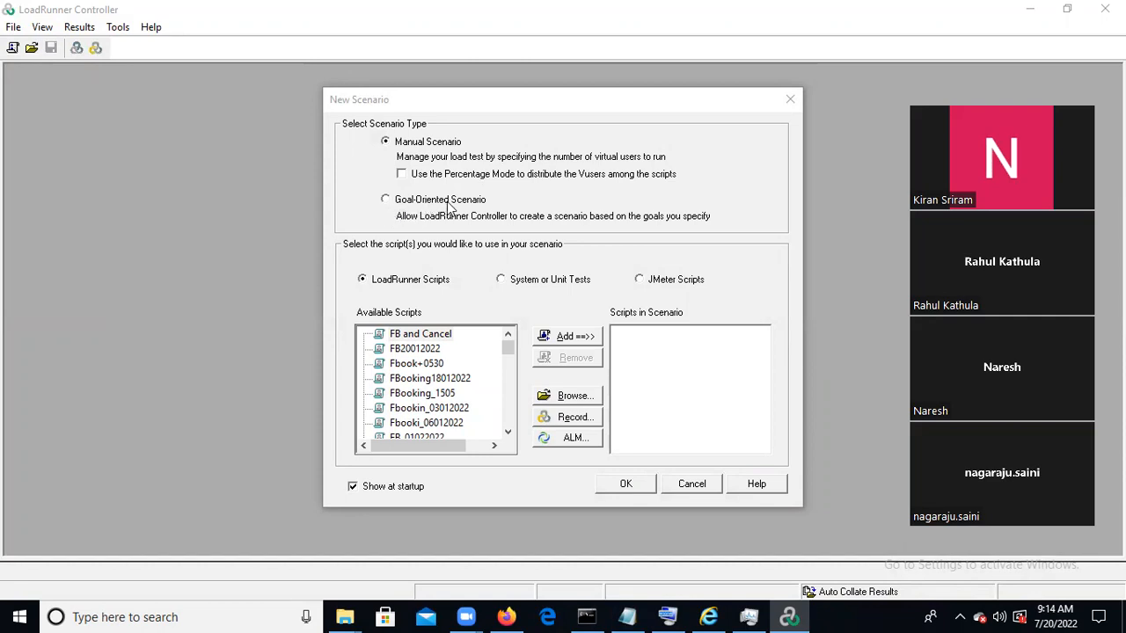
click(402, 175)
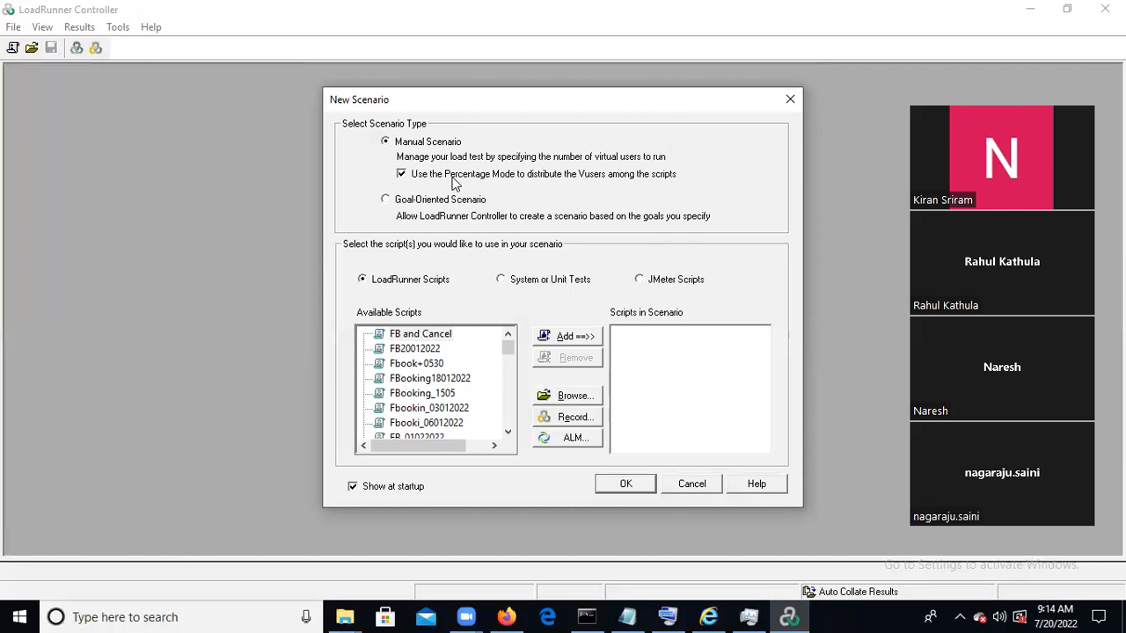
click(401, 176)
Step: Look through the available LoadRunner scripts for the new scenario and select FB20012022
click(508, 433)
click(508, 433)
click(508, 433)
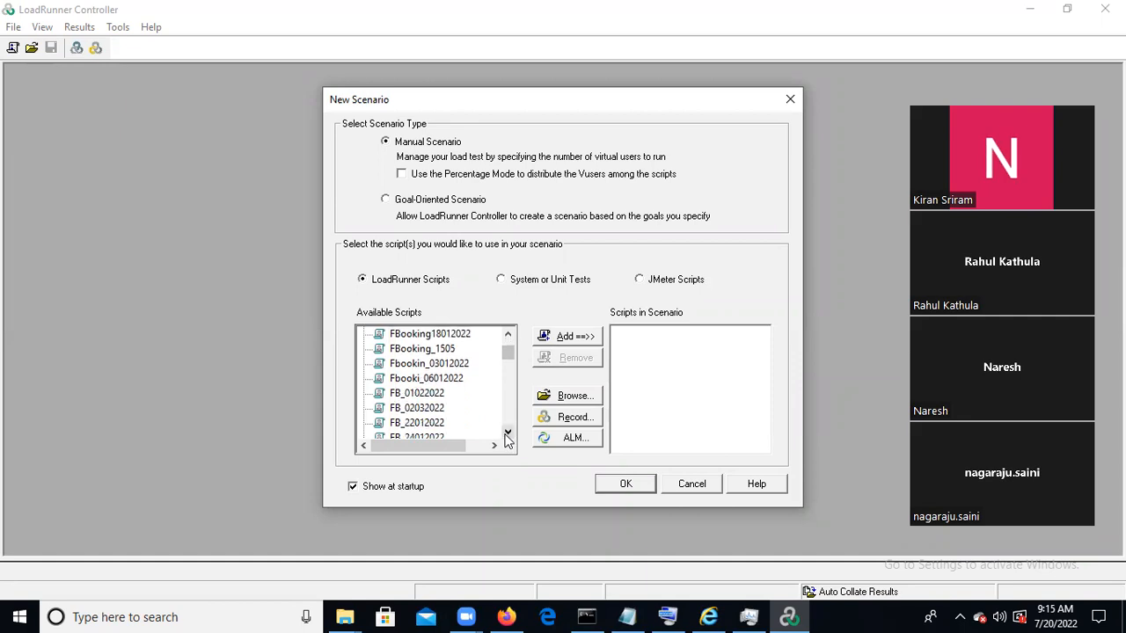
click(507, 434)
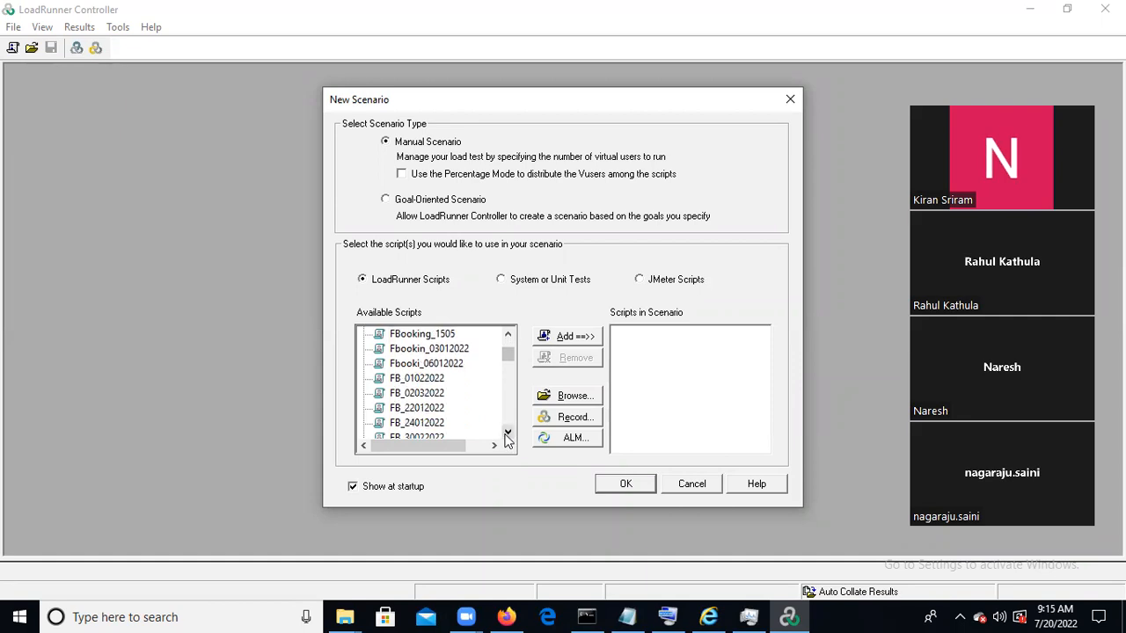
click(508, 434)
click(508, 434)
click(507, 434)
click(507, 434)
click(507, 433)
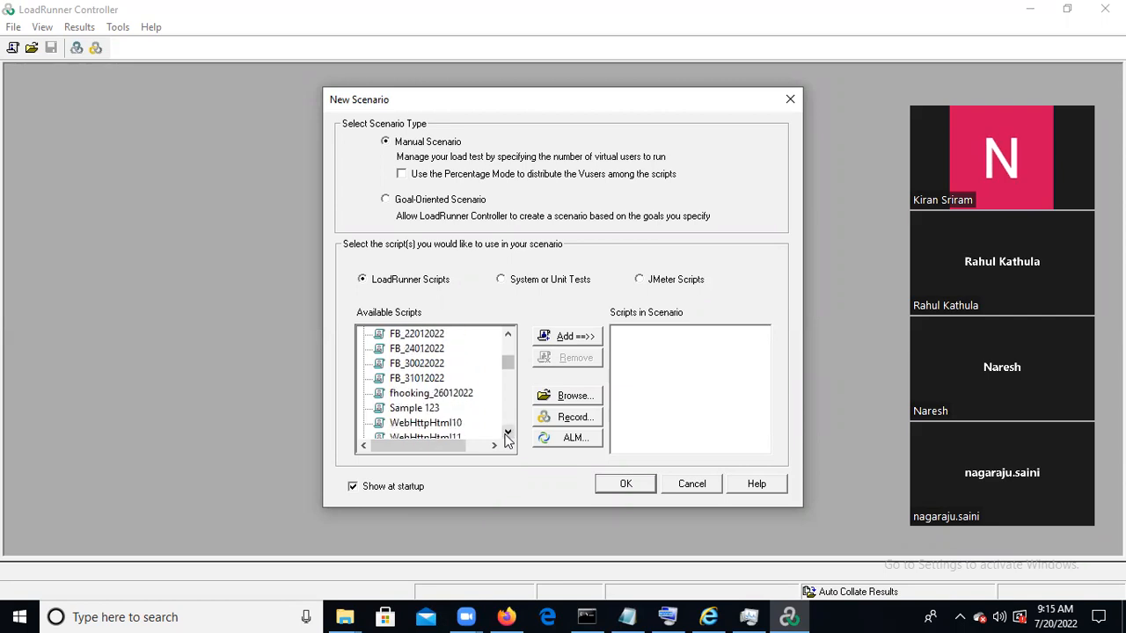
click(508, 337)
click(508, 336)
click(508, 337)
click(508, 336)
click(508, 336)
click(508, 337)
click(508, 337)
click(508, 337)
click(509, 337)
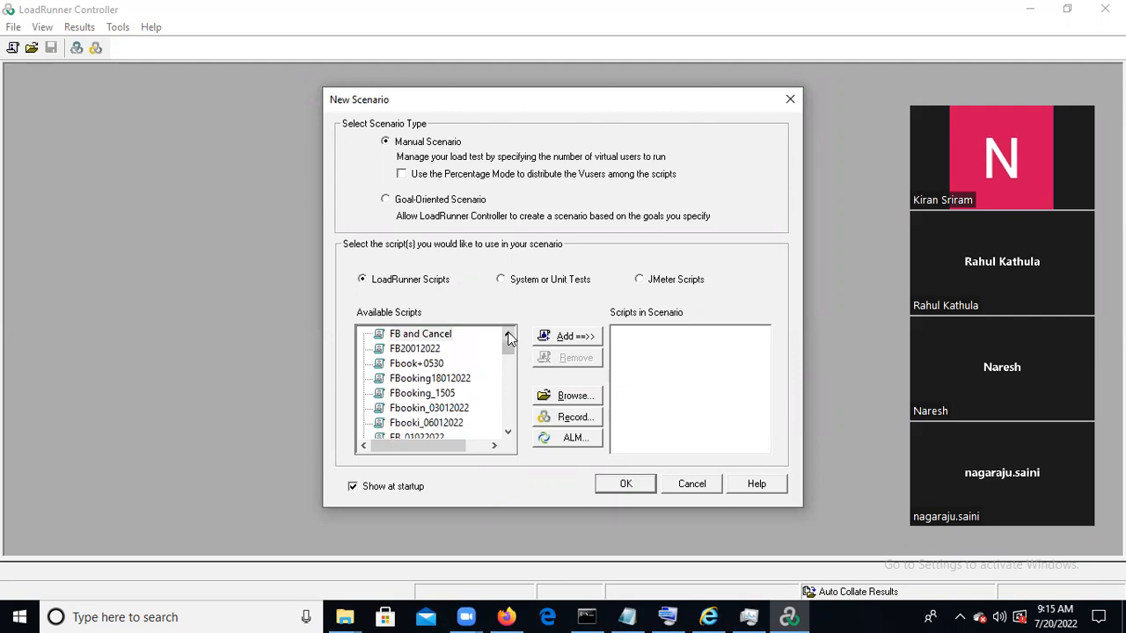
click(437, 350)
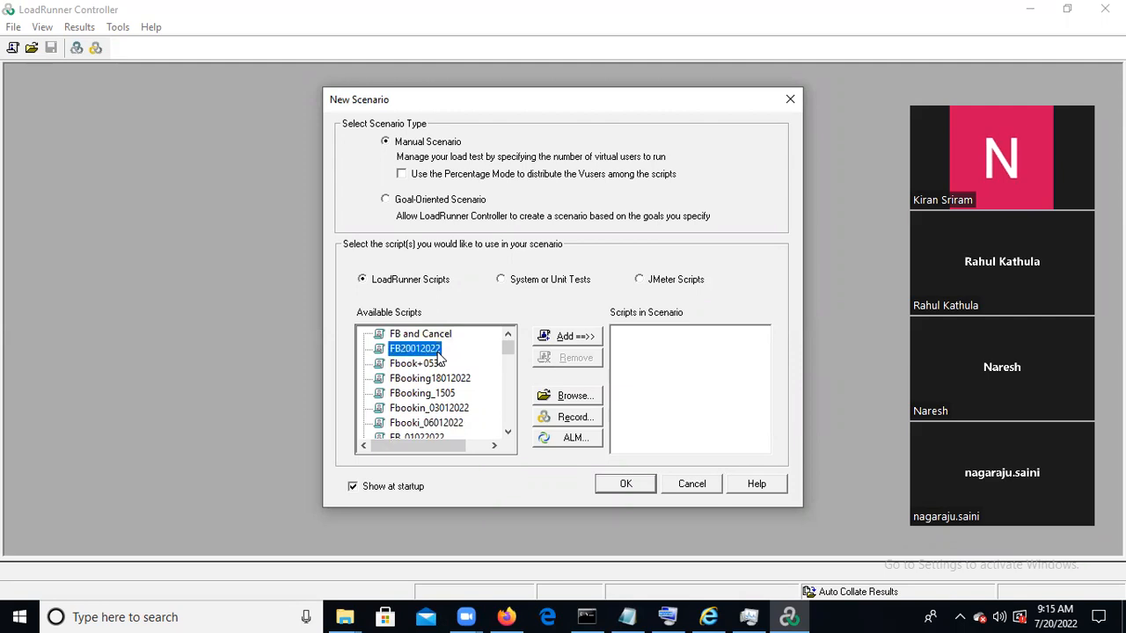
Step: Switch to the Scripts folder in File Explorer and inspect the virtual user test file inside FB_20072022
click(345, 616)
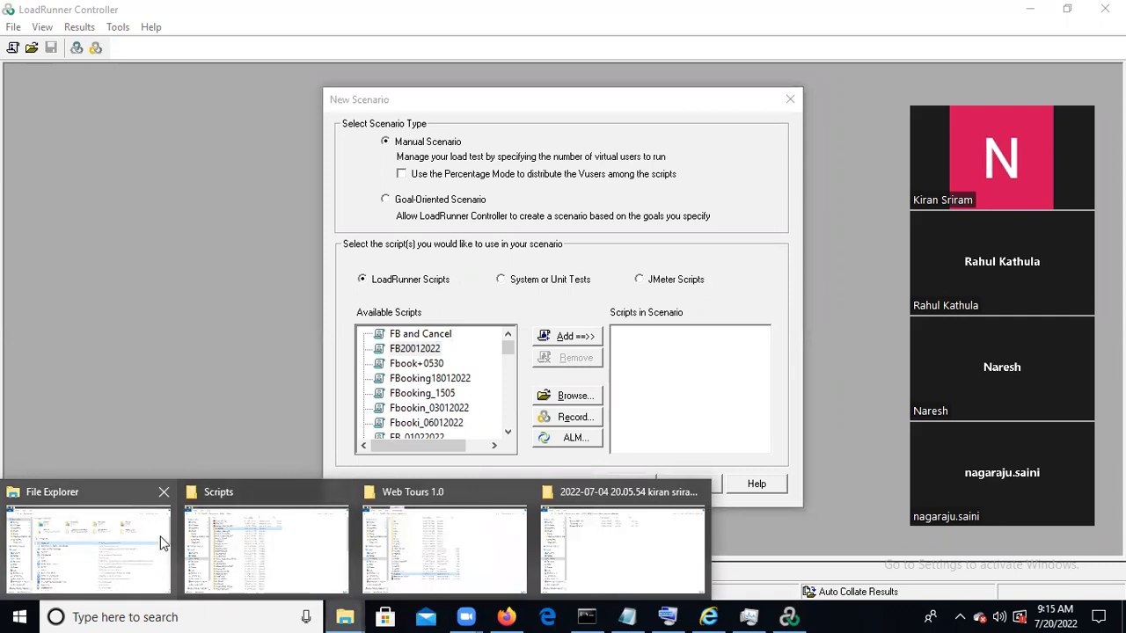
click(290, 545)
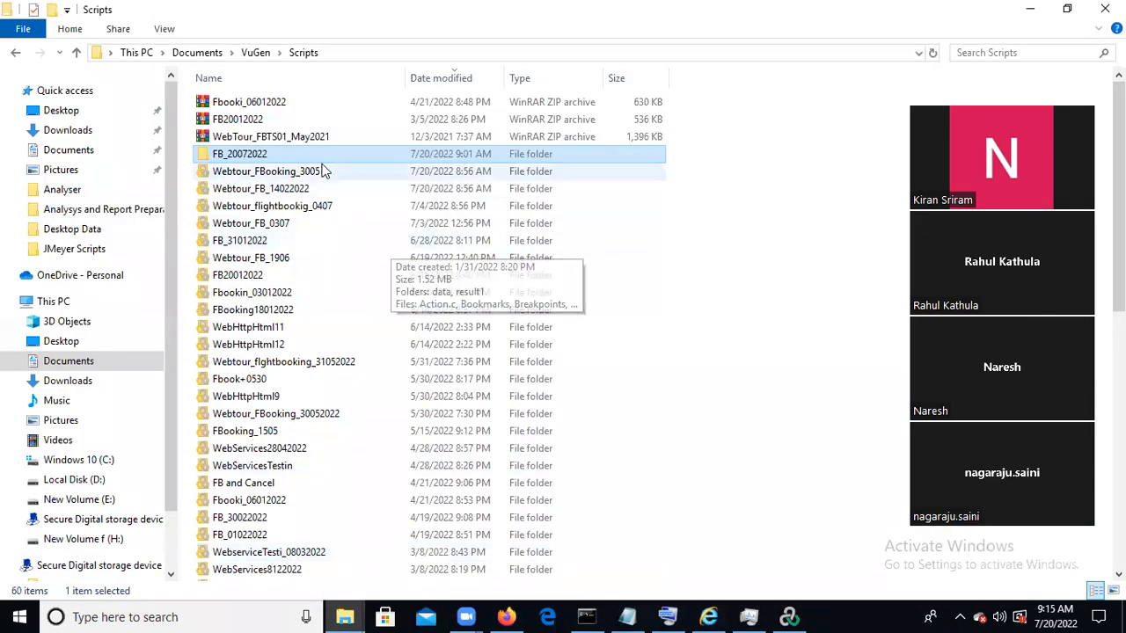
double_click(281, 161)
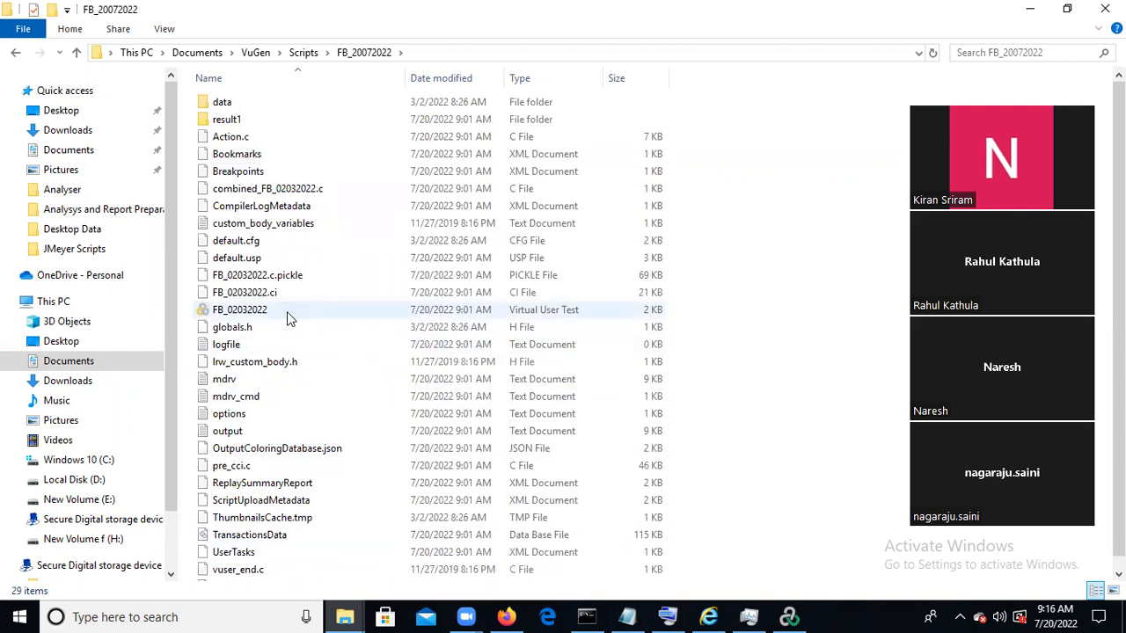
right_click(287, 313)
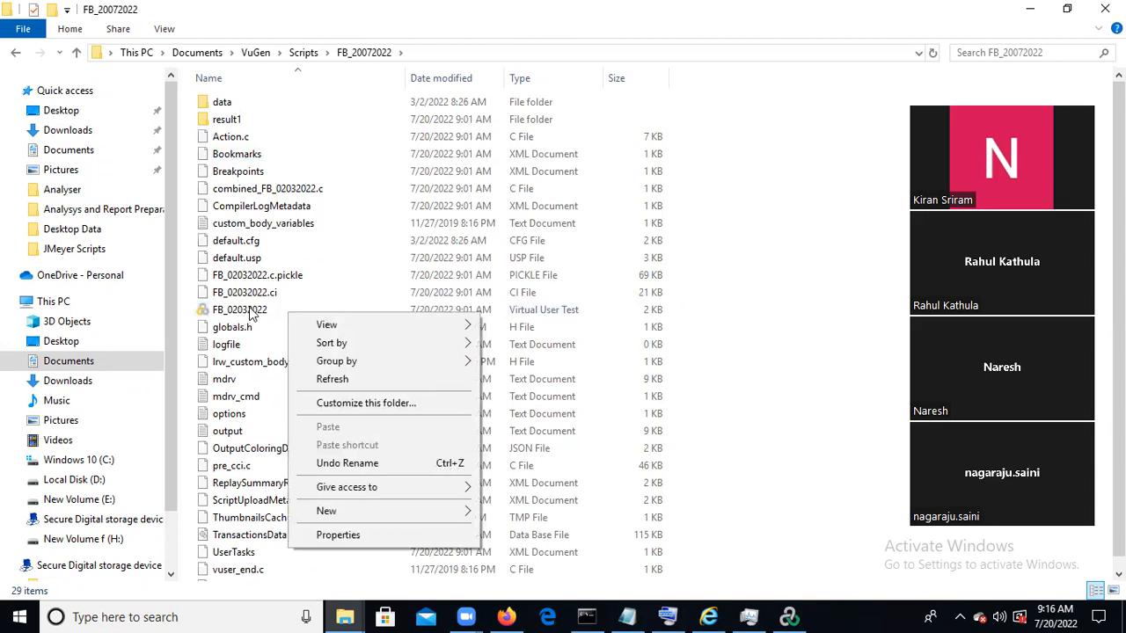
click(297, 49)
Step: Copy the FB_20072022 folder's name and rename the FB_02032022 virtual user test file inside it as FB_20072022
right_click(251, 158)
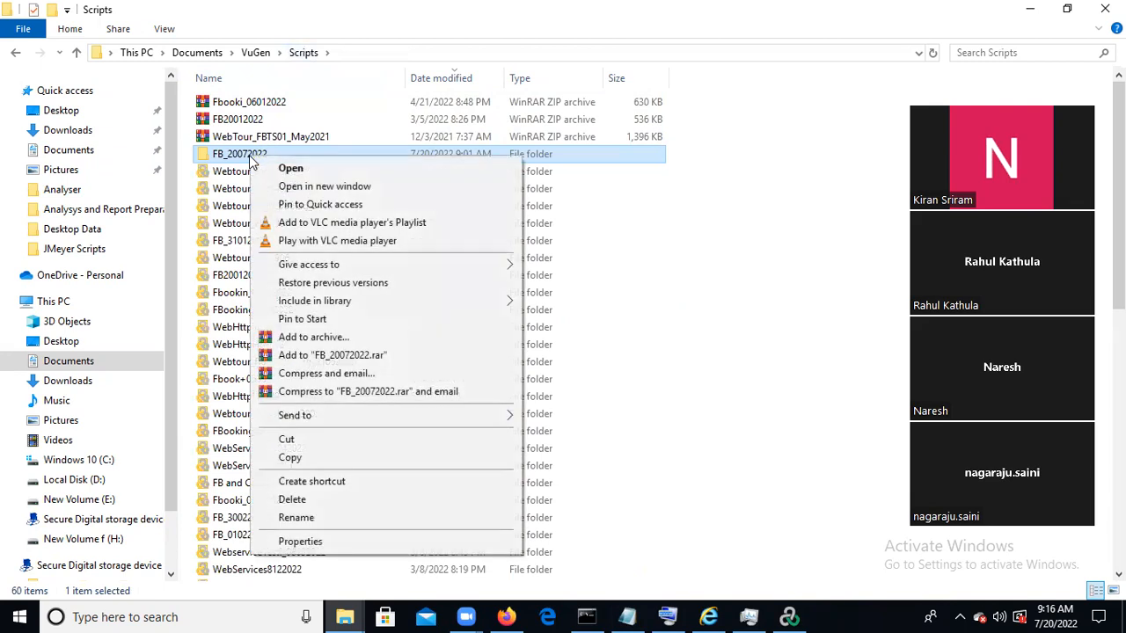
click(332, 517)
key(ctrl+c)
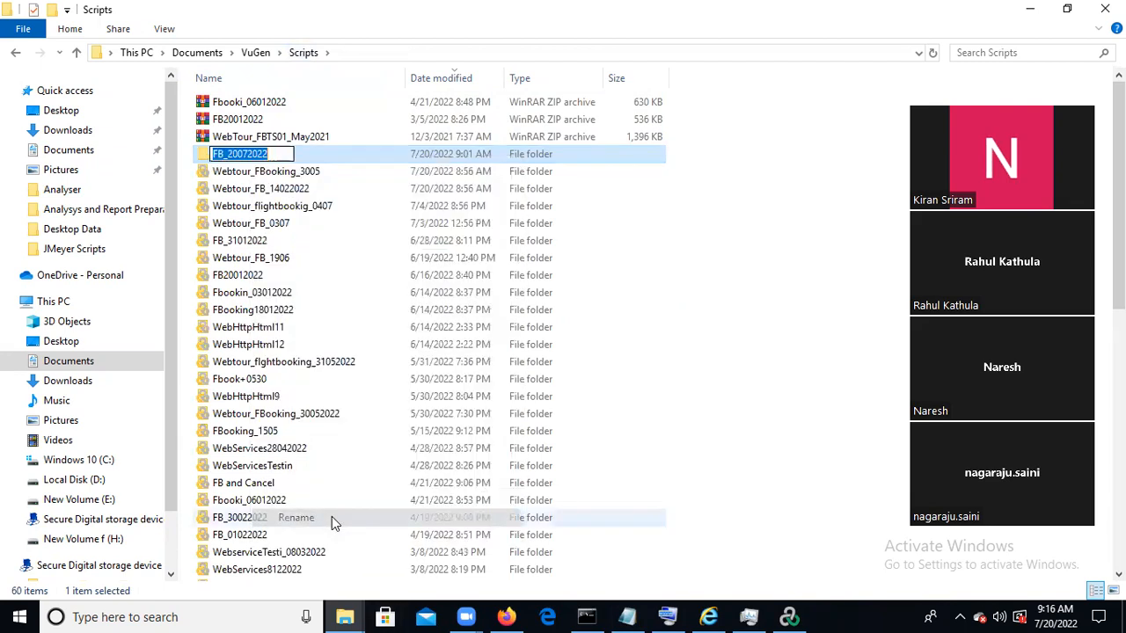
double_click(379, 158)
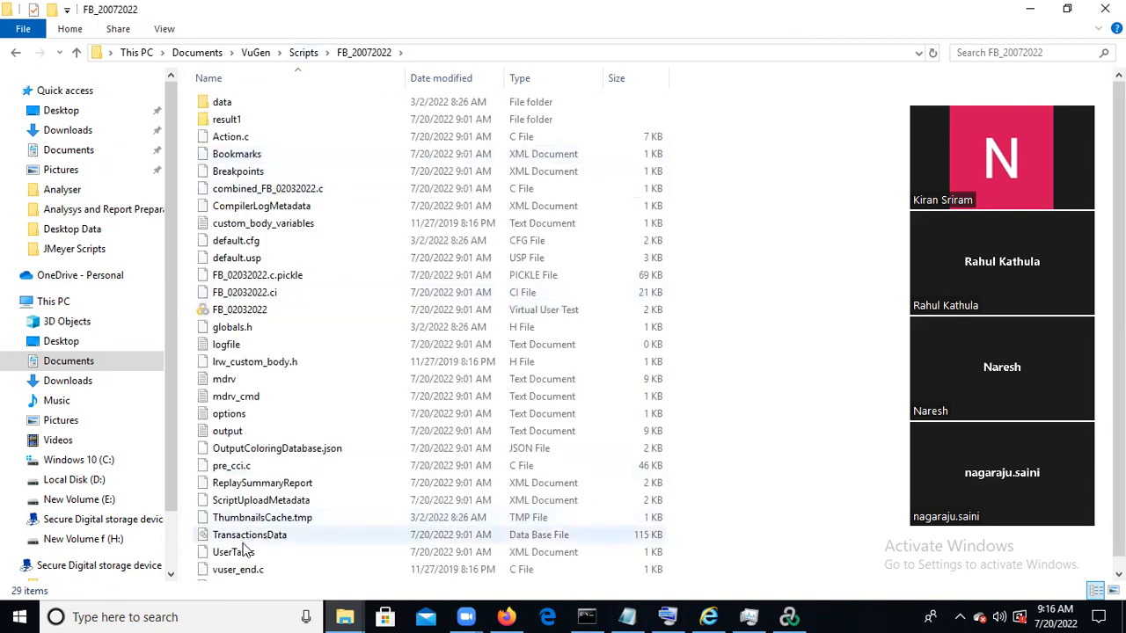
click(242, 309)
right_click(243, 309)
click(333, 557)
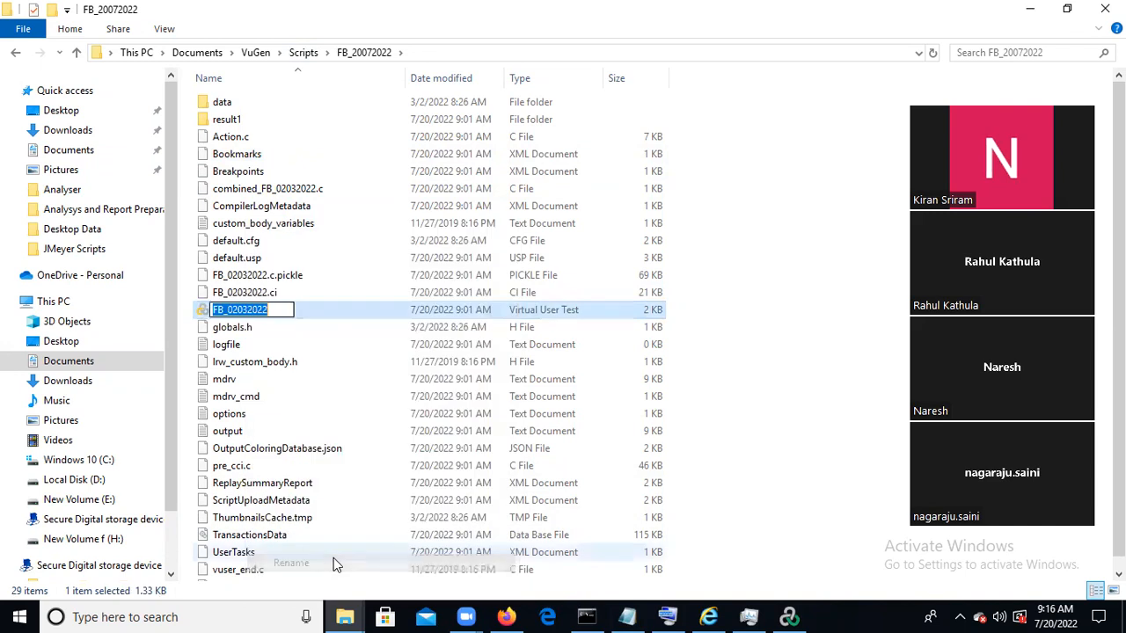
key(ctrl+v)
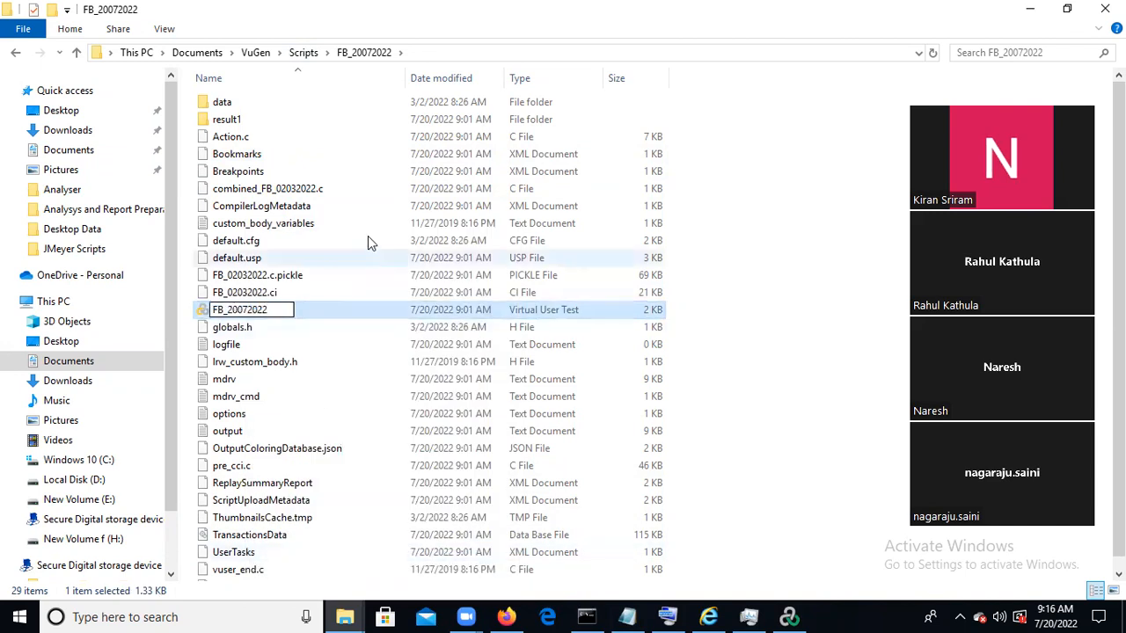
key(Return)
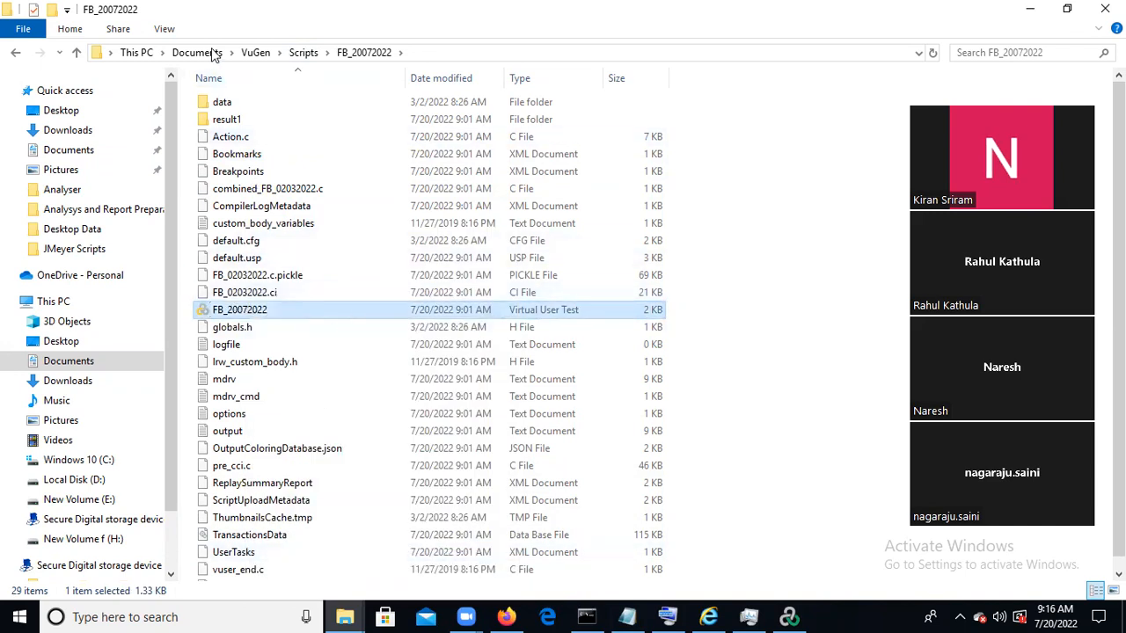
click(303, 53)
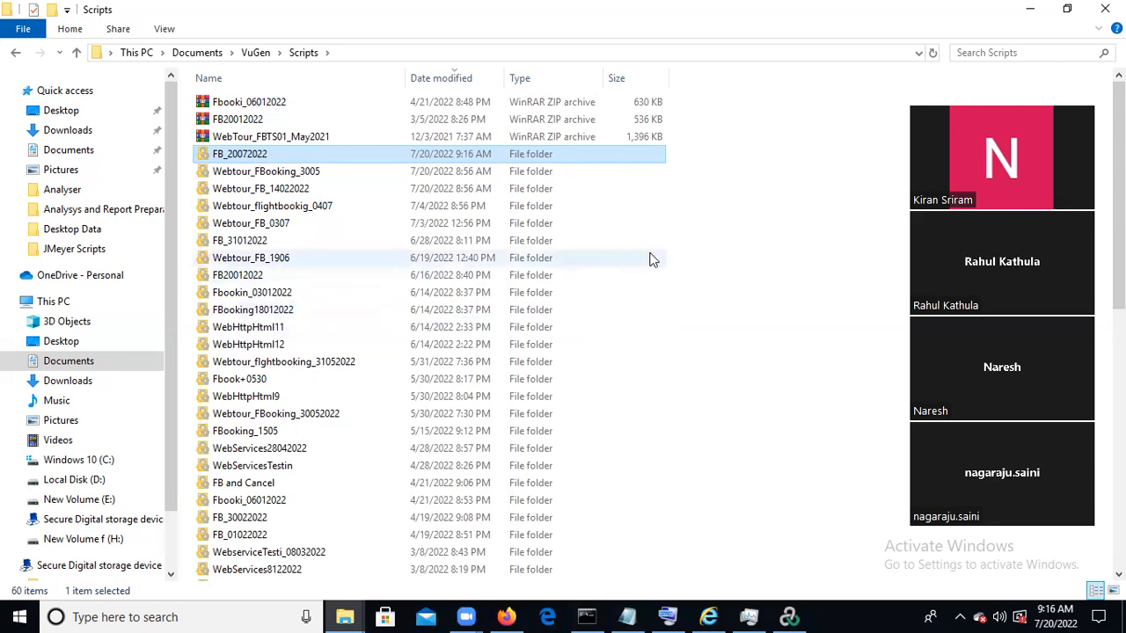
Step: Switch back to LoadRunner Controller and create a manual scenario containing the FB_02032022 script
mouse_move(787, 616)
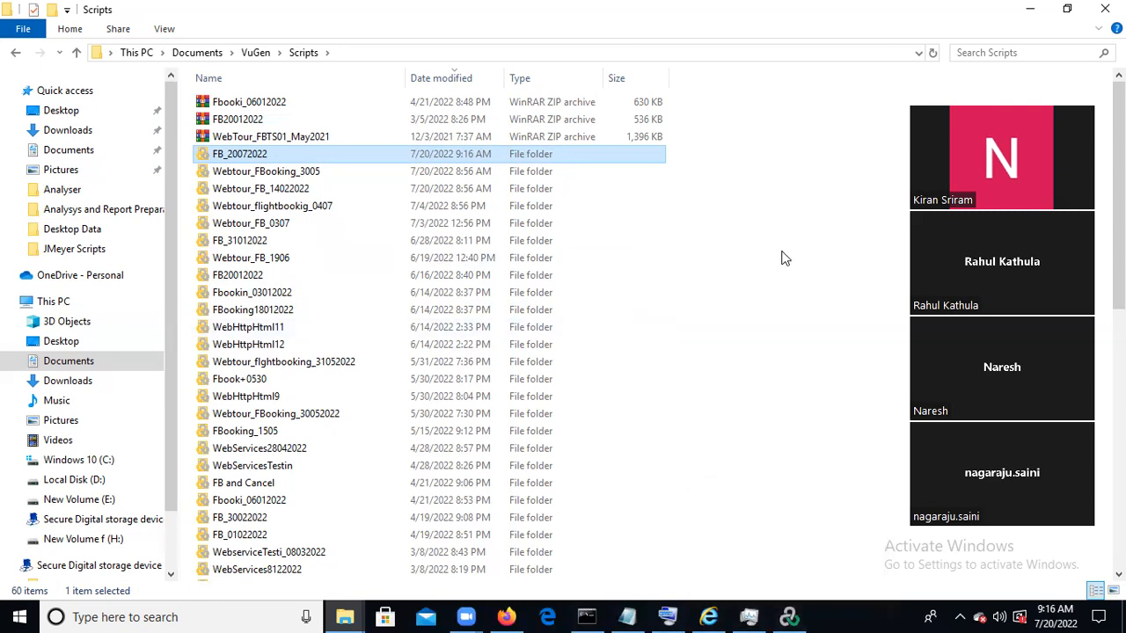
click(788, 617)
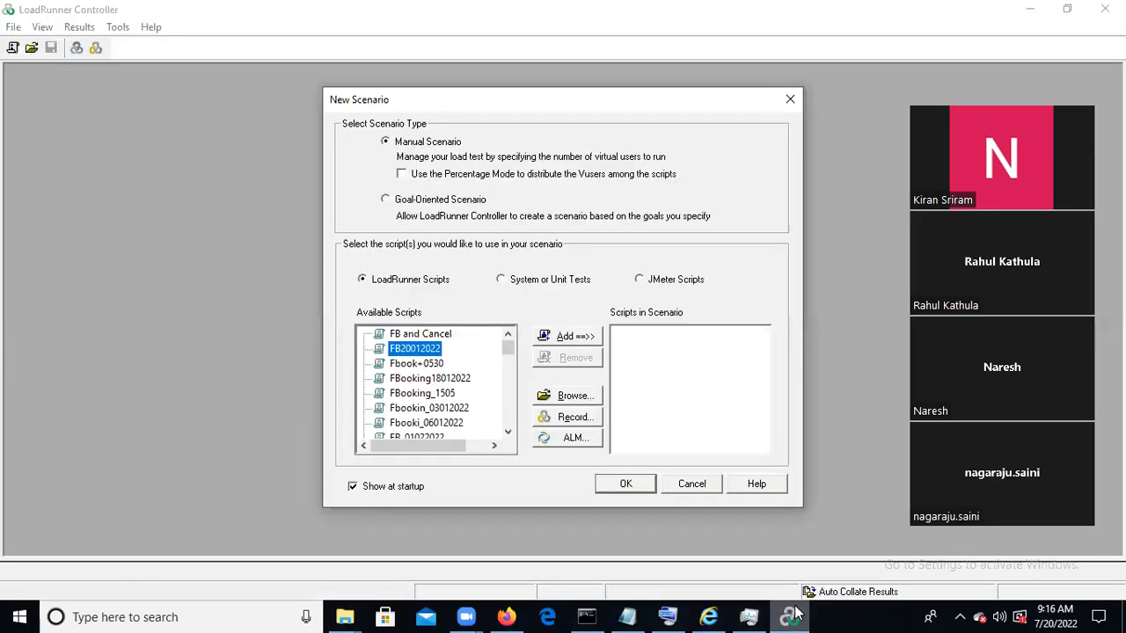
click(447, 378)
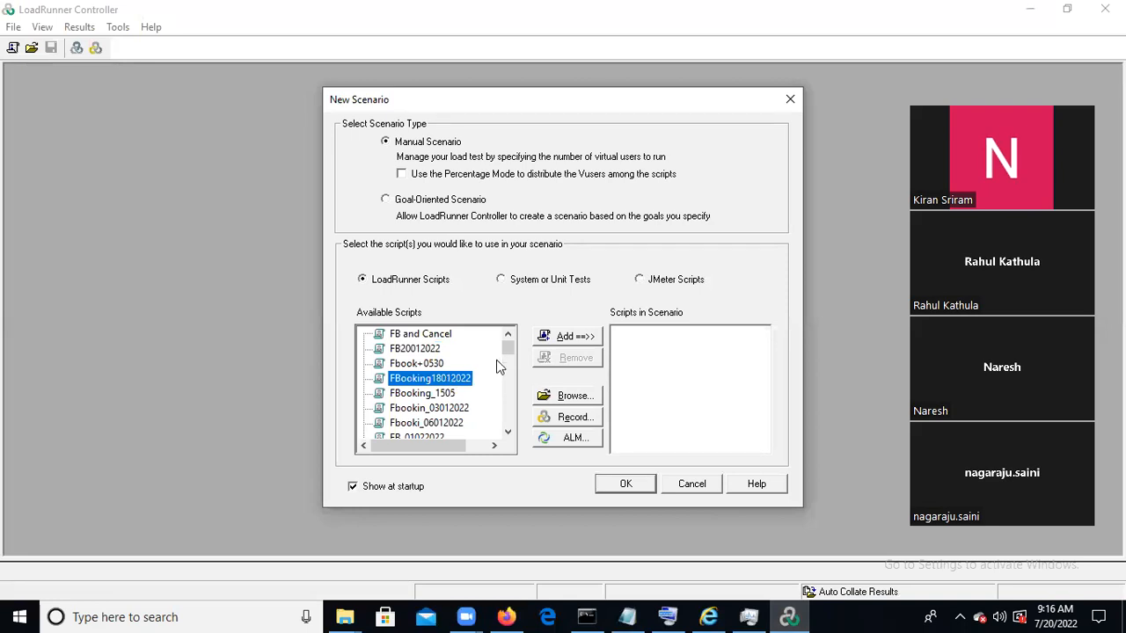
mouse_move(505, 348)
mouse_down()
mouse_move(501, 563)
mouse_move(512, 328)
mouse_up()
click(509, 435)
click(509, 434)
click(508, 434)
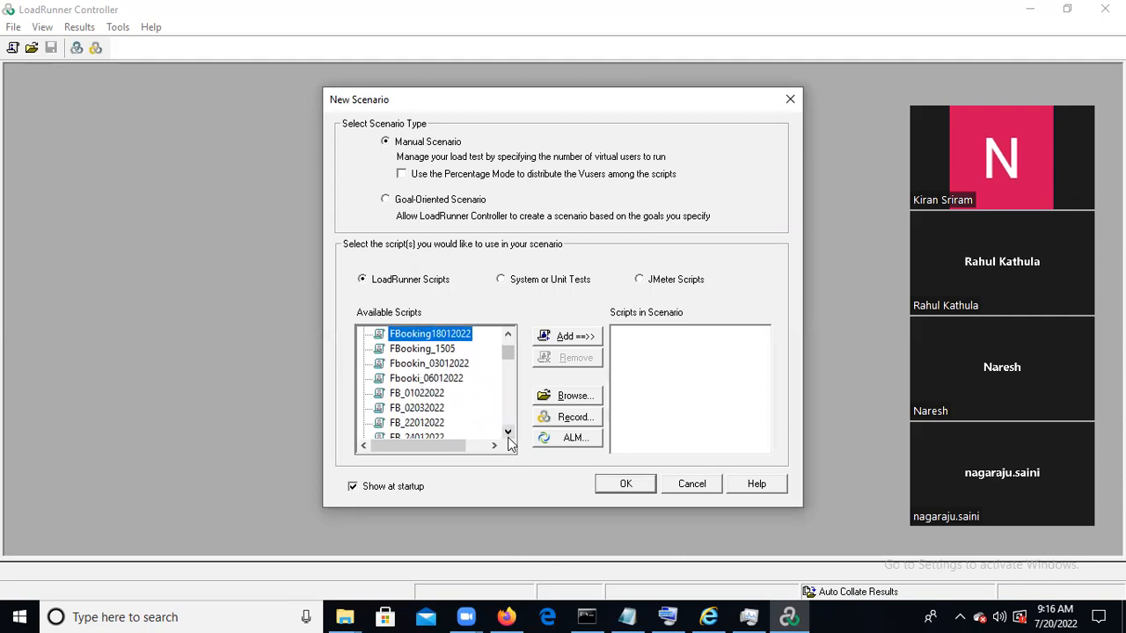
click(508, 435)
click(508, 435)
click(508, 434)
click(508, 434)
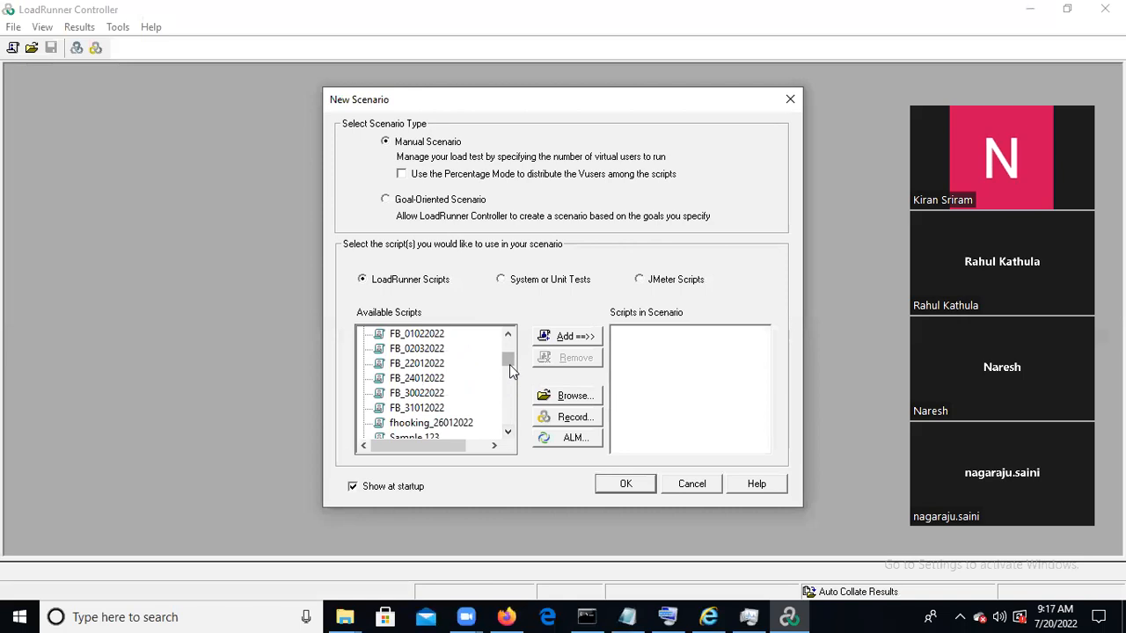
click(426, 351)
click(576, 335)
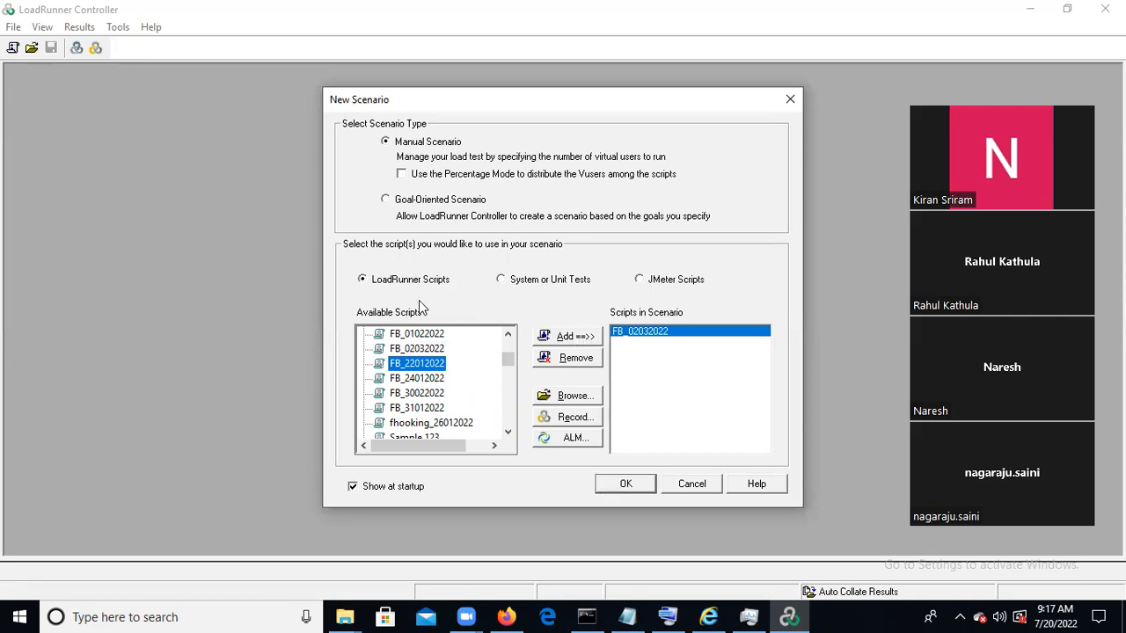
mouse_move(508, 363)
mouse_down()
mouse_move(507, 433)
mouse_move(507, 355)
mouse_move(506, 370)
mouse_up()
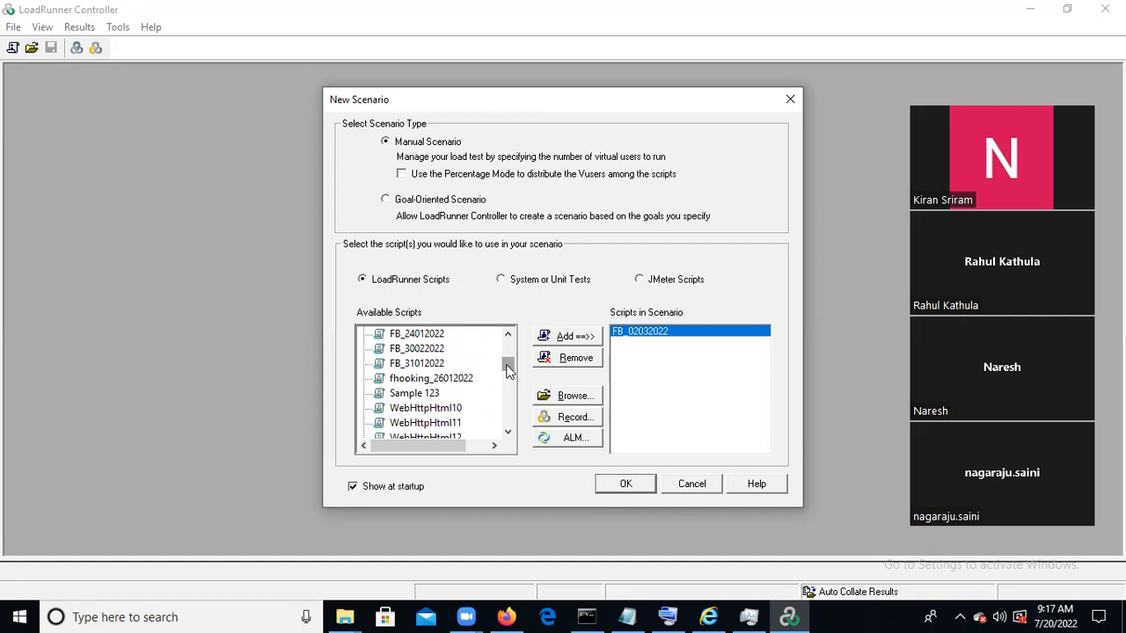
click(628, 484)
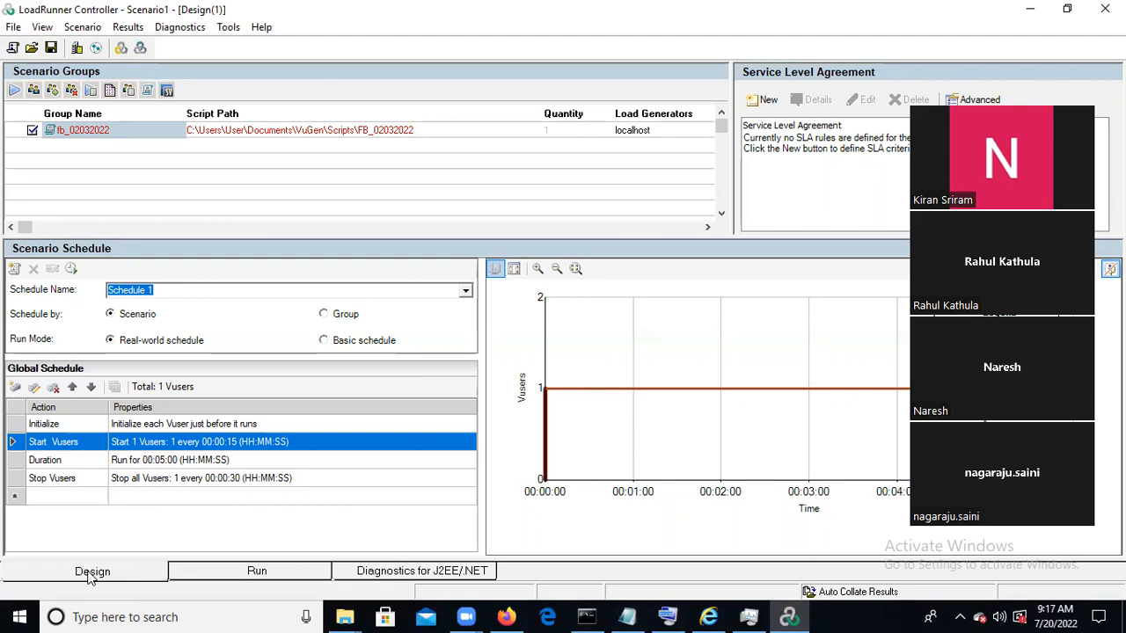
Step: View the scenario's Run view and return to its Design view
click(239, 574)
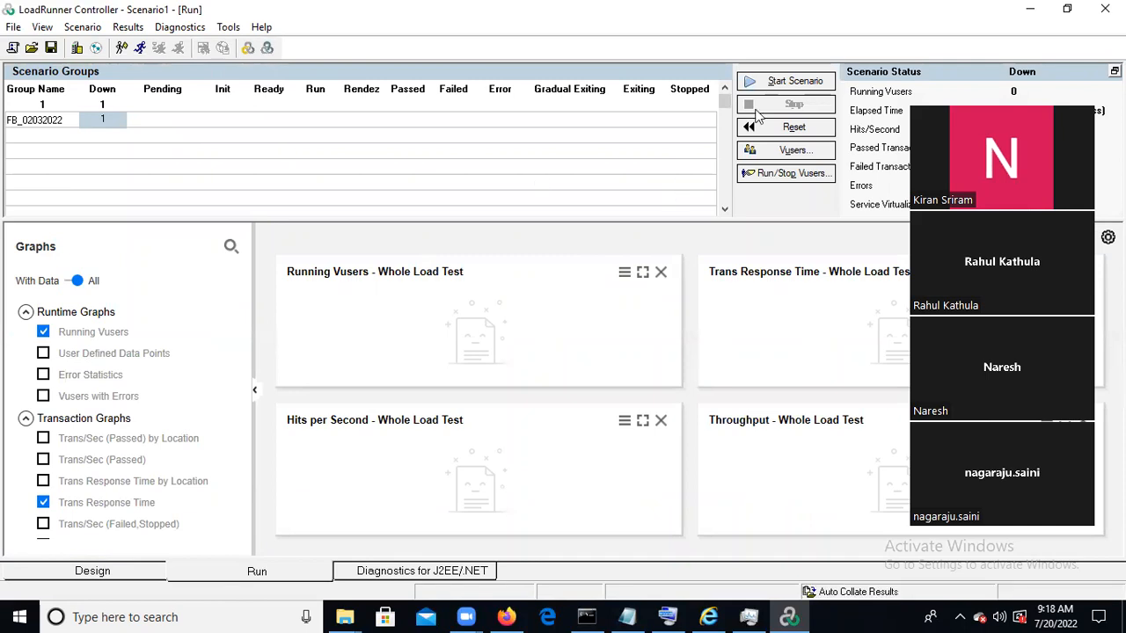
click(92, 571)
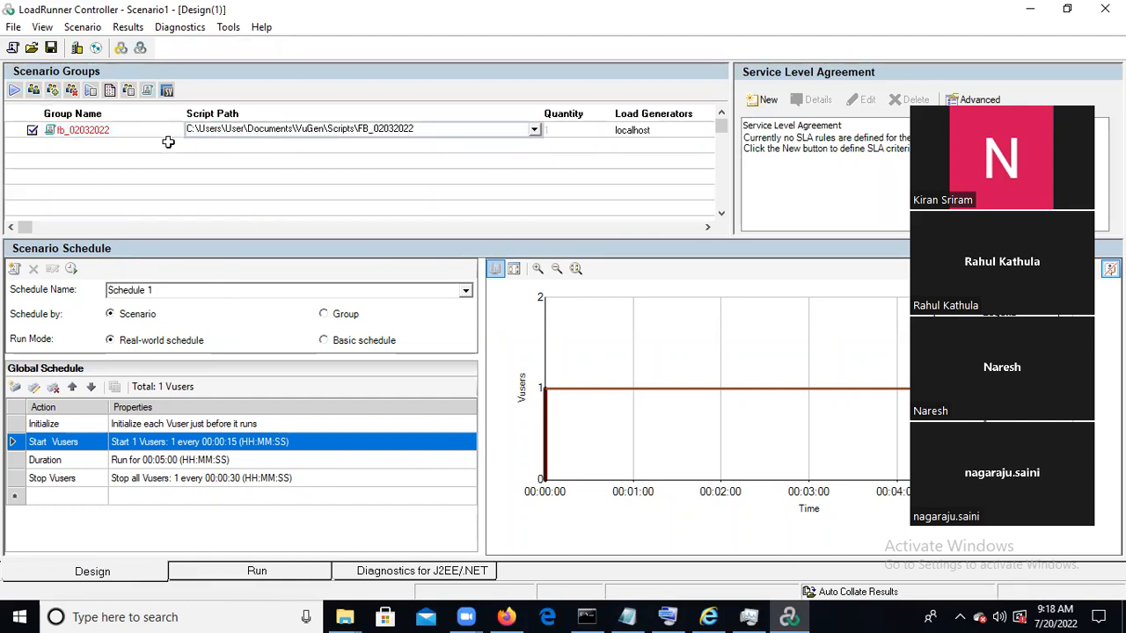
click(129, 163)
Step: Look through the scripts offered for the fb_02032022 group and close the list without choosing another one
click(131, 131)
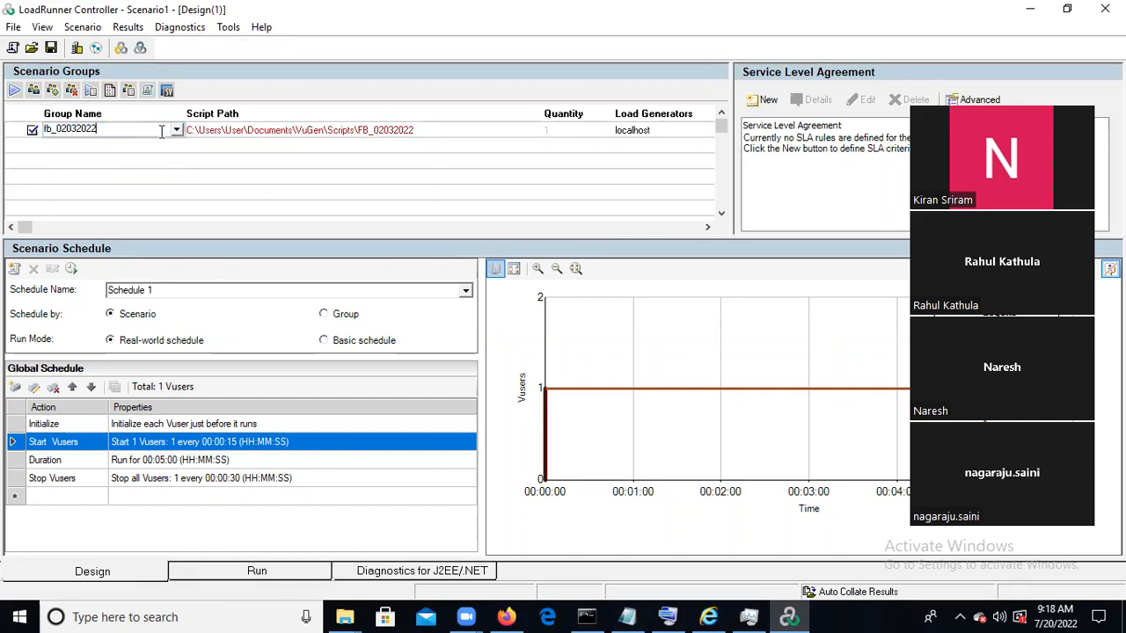
click(176, 132)
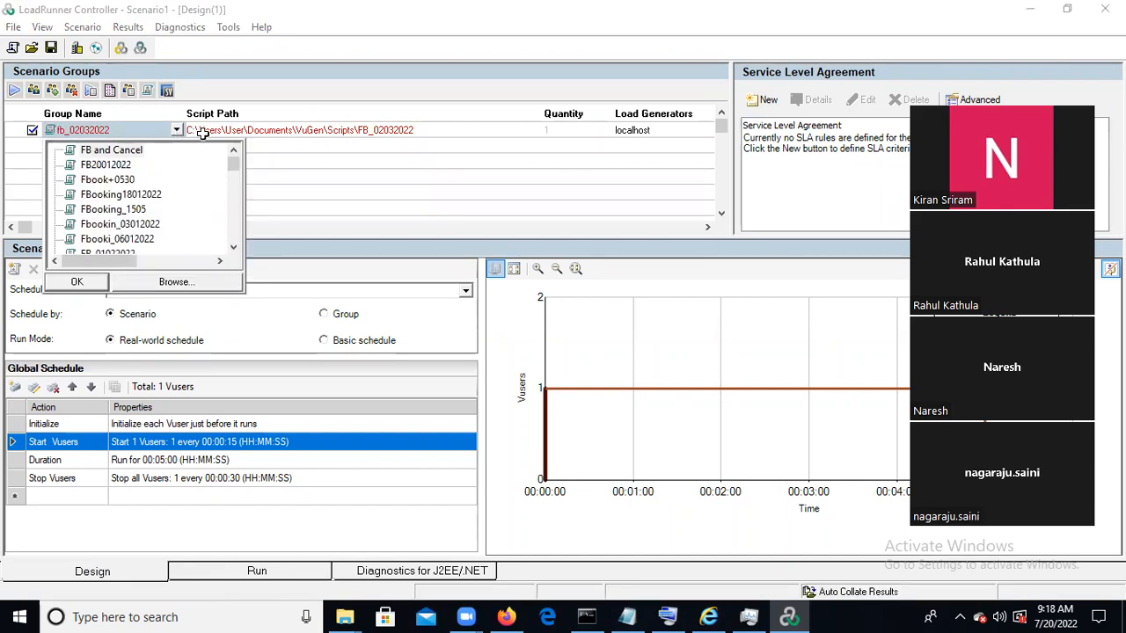
double_click(234, 247)
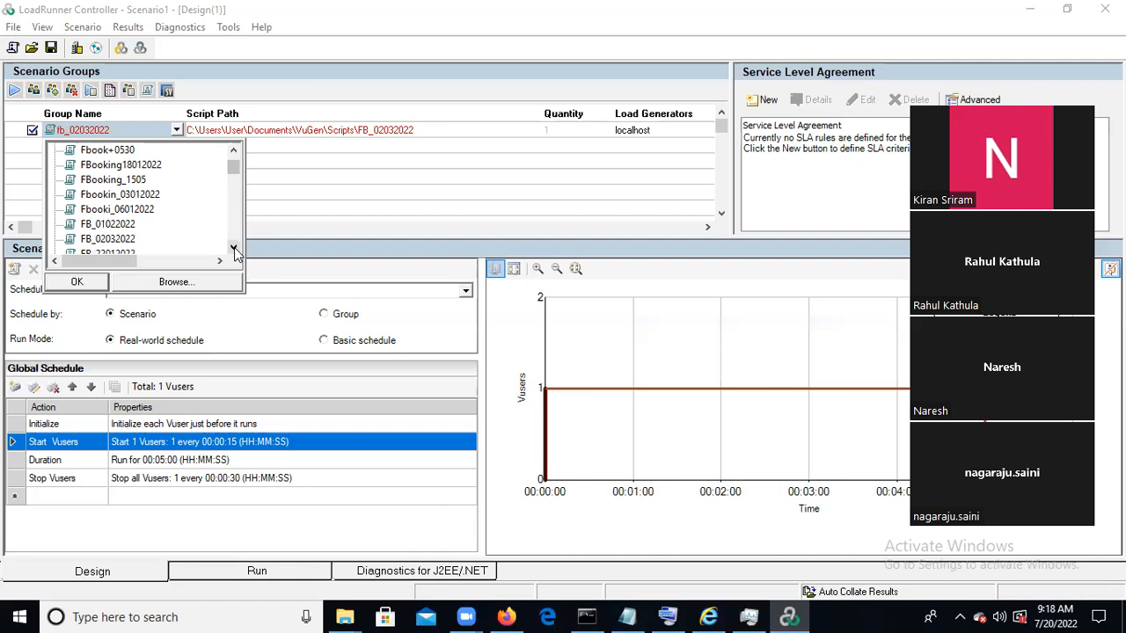
click(234, 248)
click(234, 247)
click(234, 247)
click(234, 247)
click(234, 247)
click(234, 247)
click(234, 247)
click(234, 247)
click(234, 247)
click(234, 247)
click(234, 247)
click(234, 247)
click(234, 247)
click(234, 248)
click(234, 247)
click(233, 247)
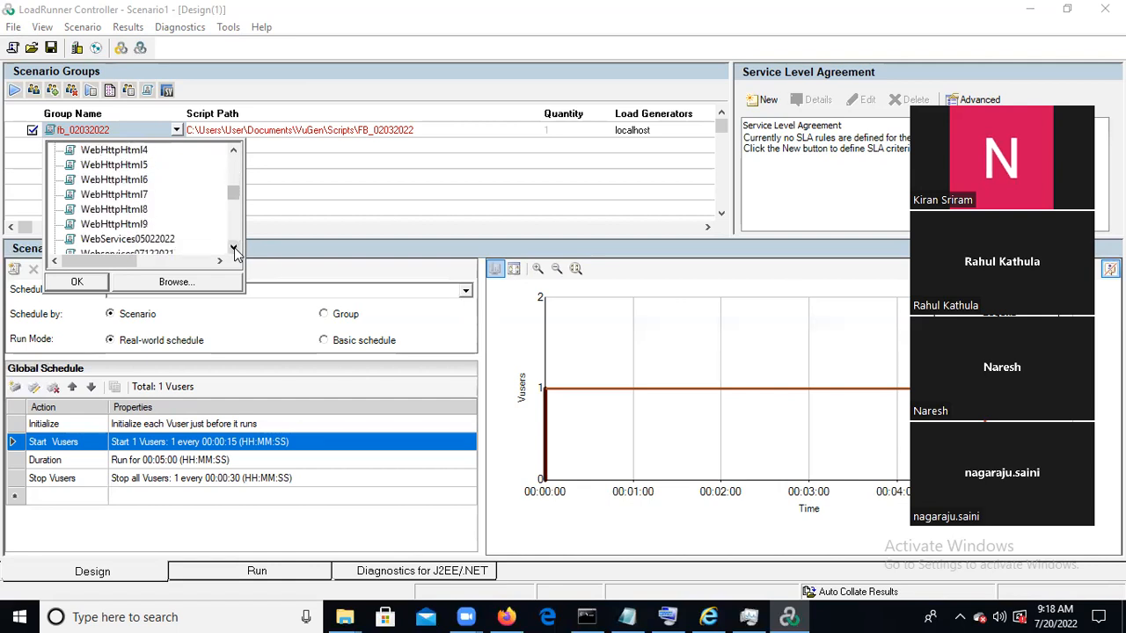
click(234, 247)
click(234, 247)
click(234, 247)
click(234, 247)
click(234, 247)
click(234, 247)
click(234, 247)
click(234, 248)
click(234, 247)
click(234, 247)
click(234, 247)
click(234, 247)
click(234, 247)
click(234, 248)
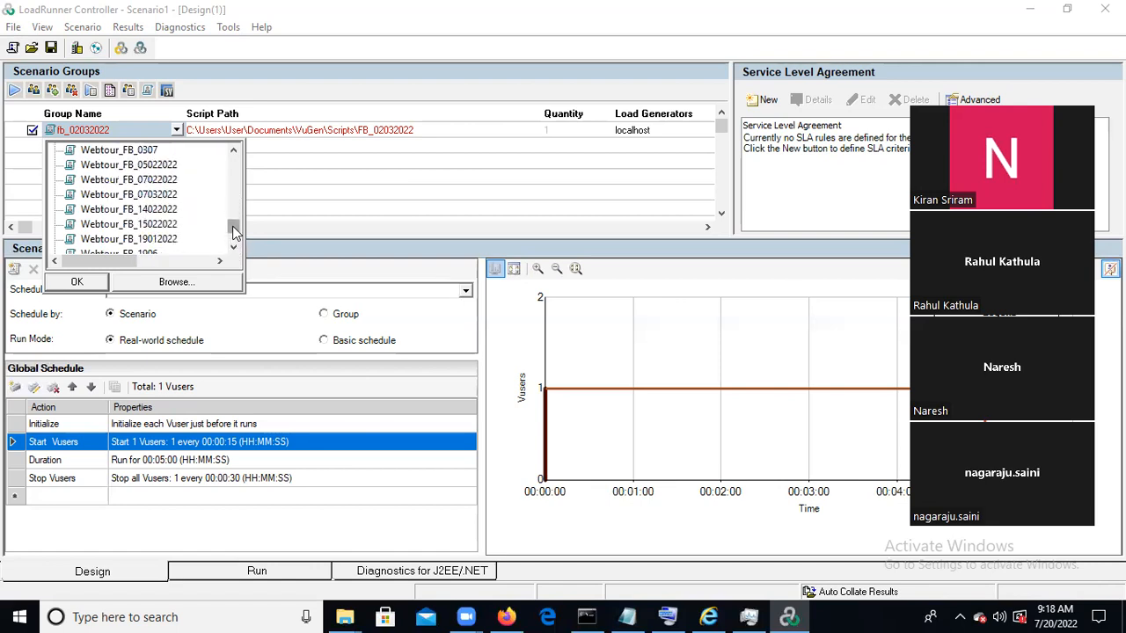
drag(234, 226, 235, 162)
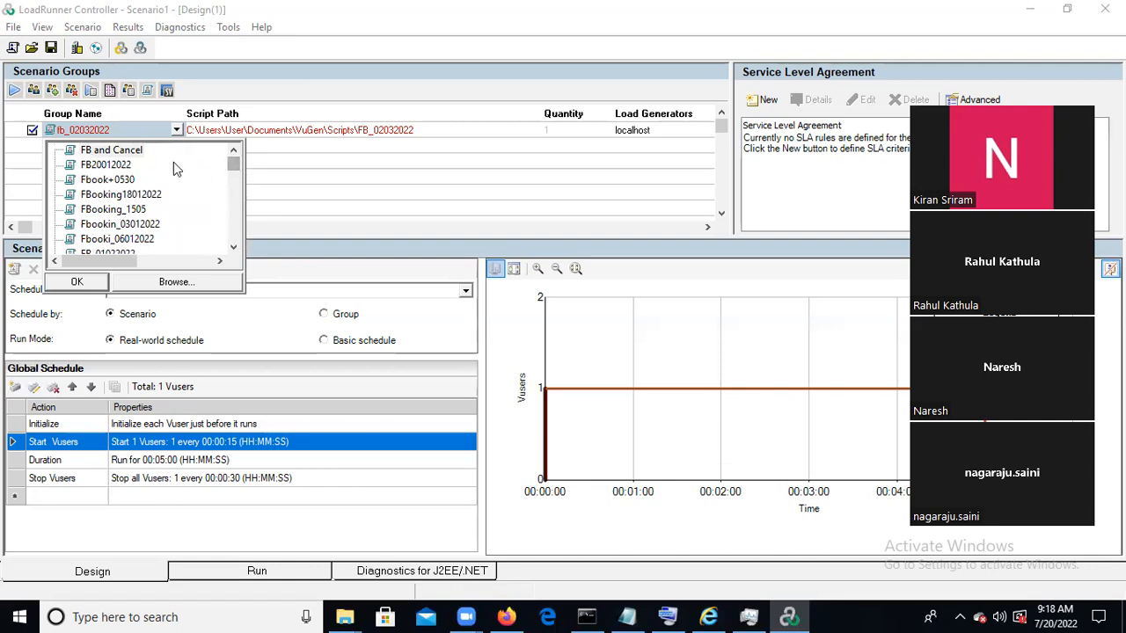
click(351, 195)
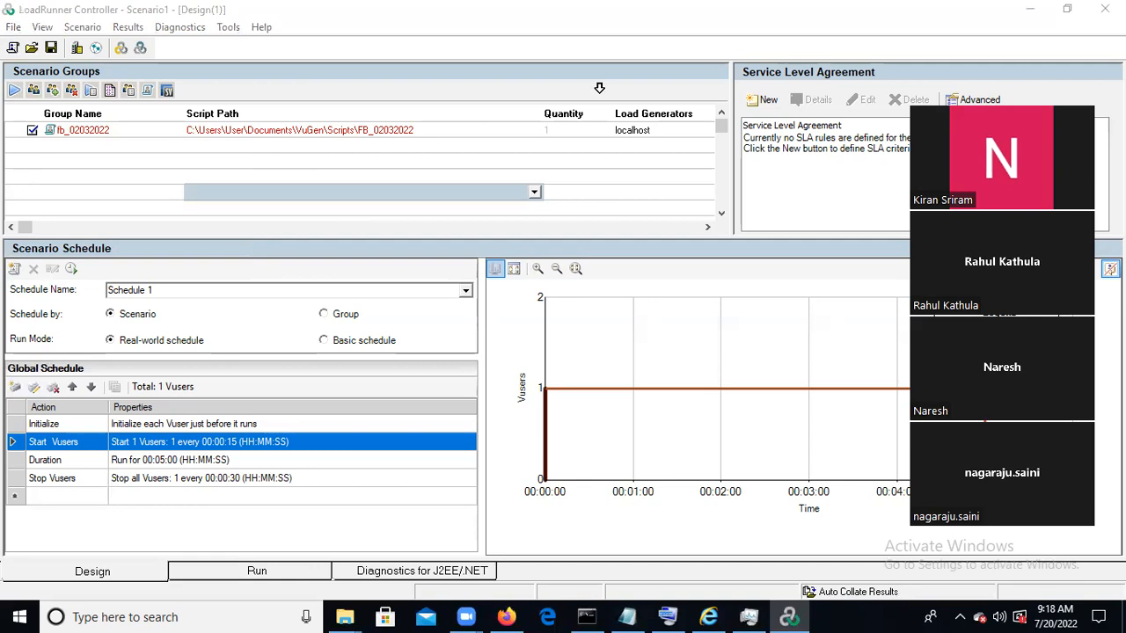
Step: Close LoadRunner Controller without saving Scenario1 and relaunch it from the desktop
click(1104, 9)
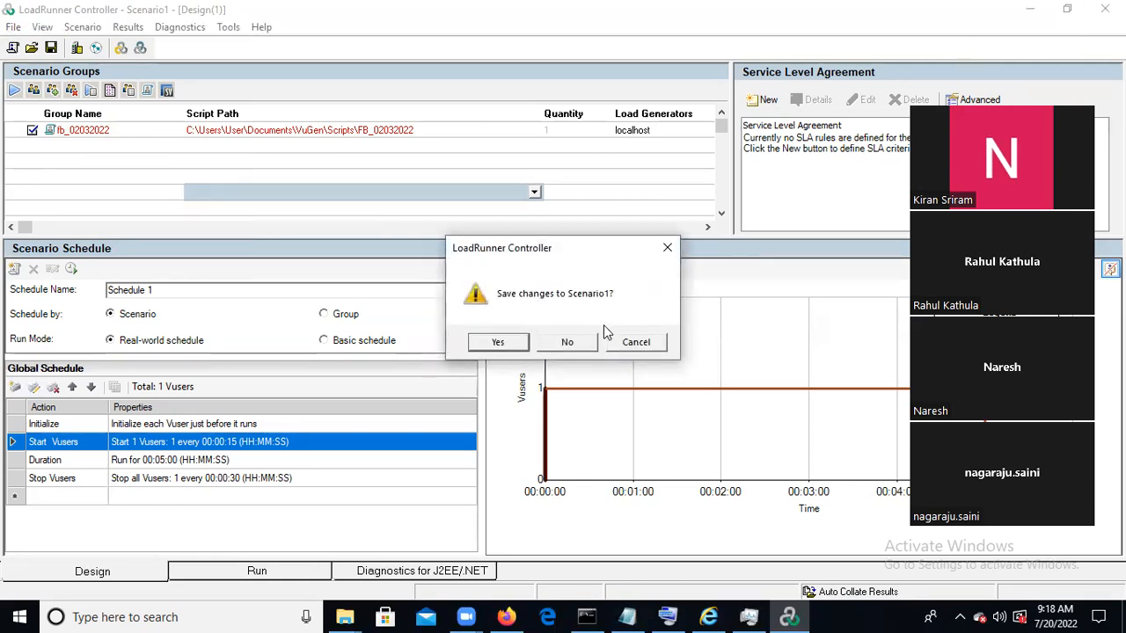
click(576, 342)
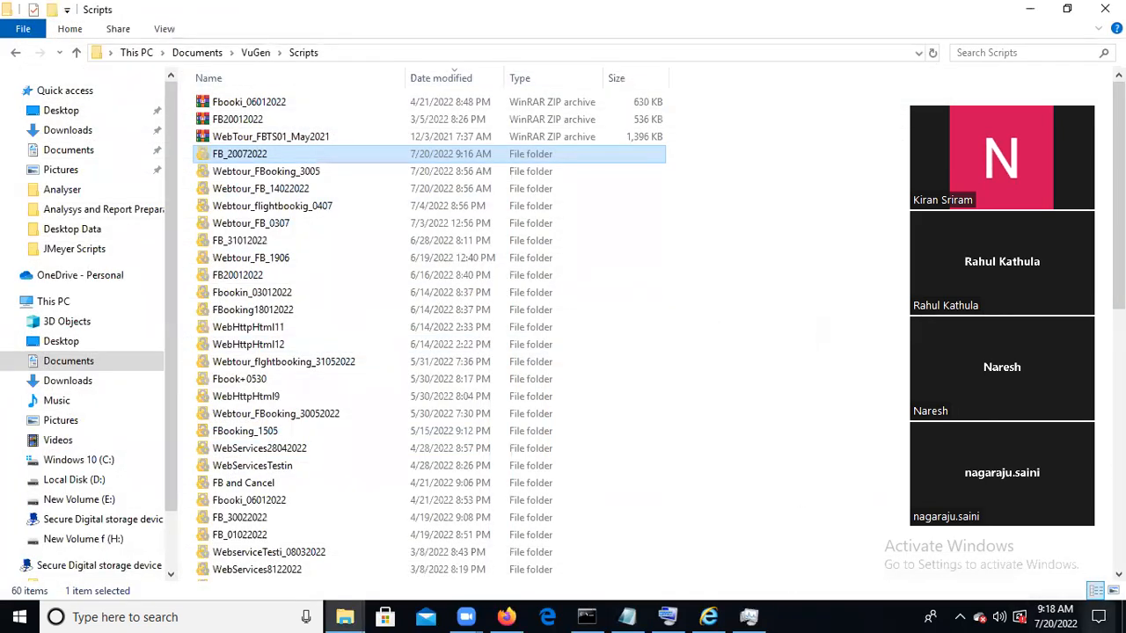
click(1123, 617)
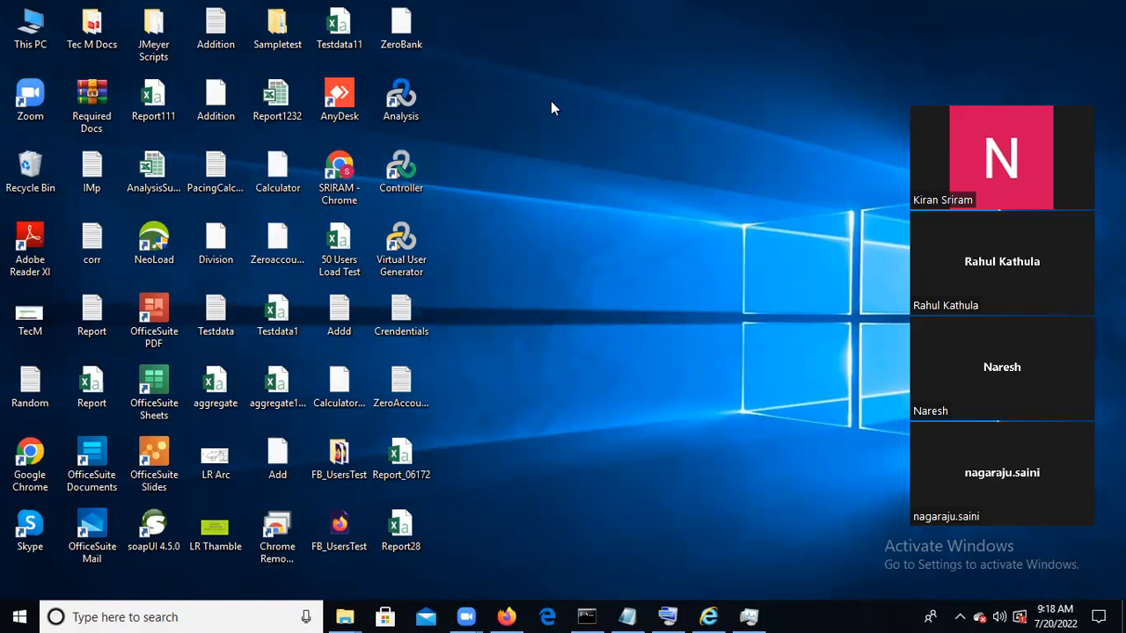
double_click(418, 174)
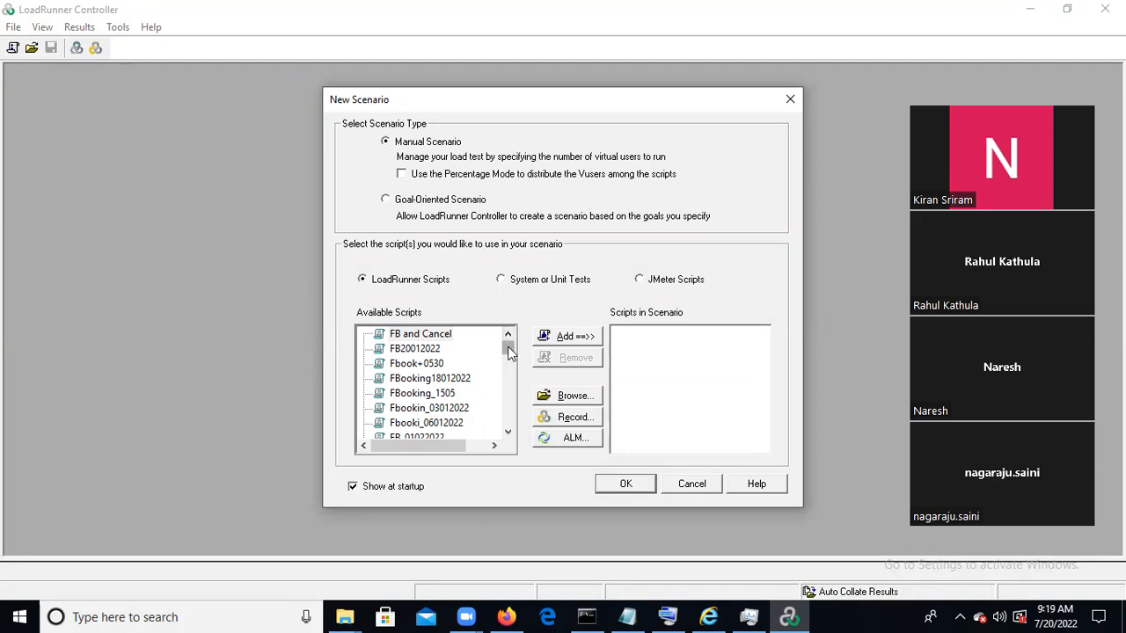
Step: Look through the FB scripts among the available LoadRunner scripts for the renamed FB_20072022 script
click(508, 431)
click(508, 432)
click(508, 432)
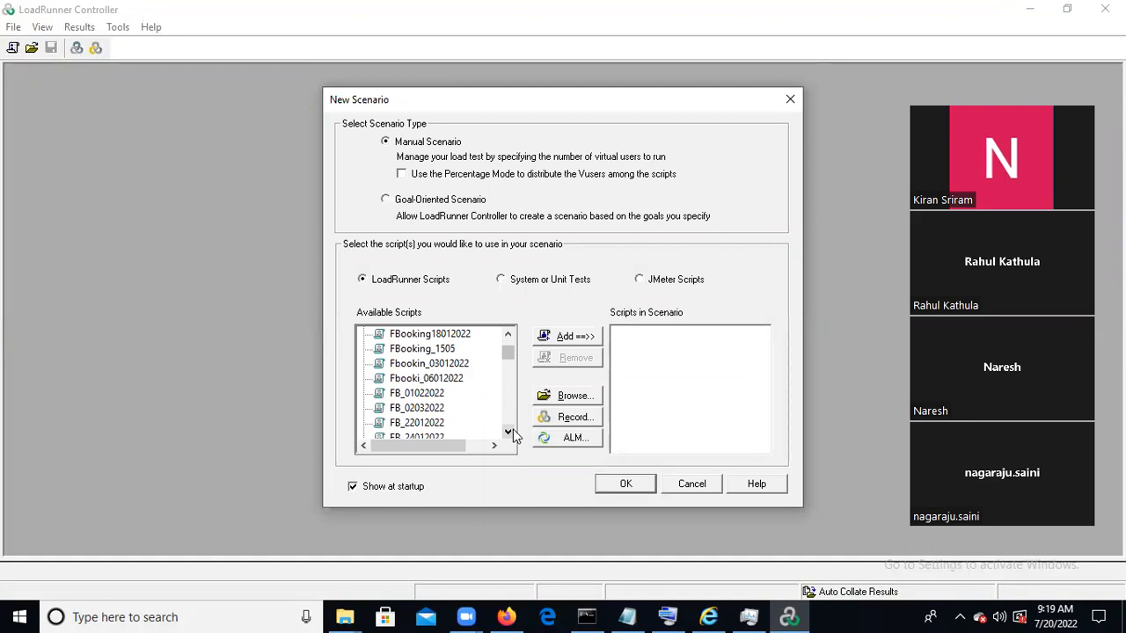
click(508, 432)
click(508, 432)
click(509, 432)
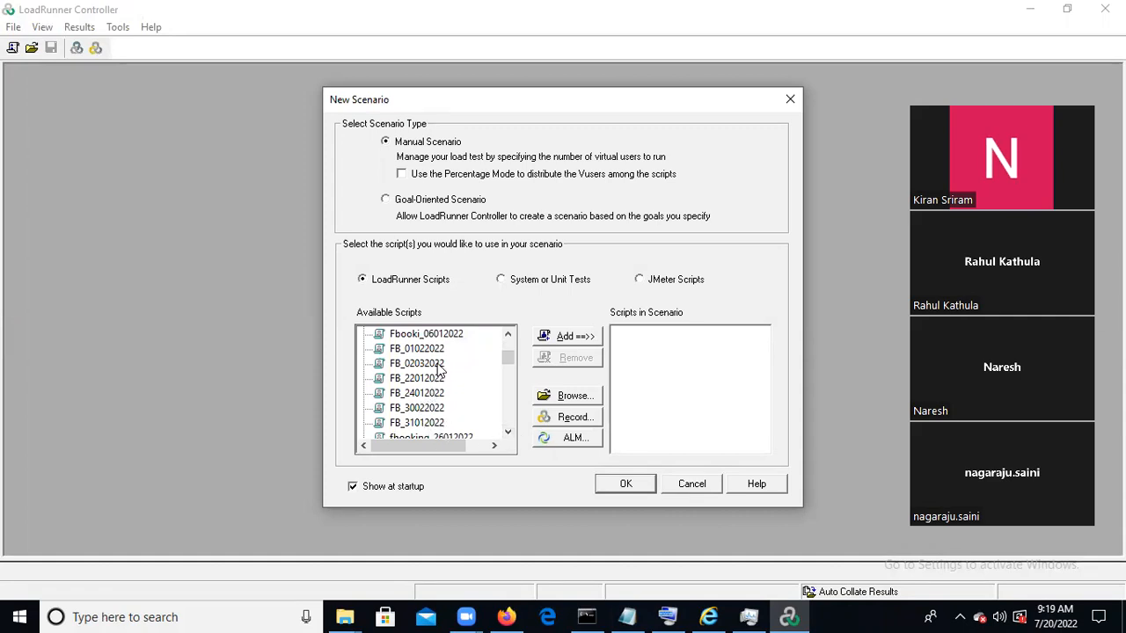
click(508, 335)
click(508, 335)
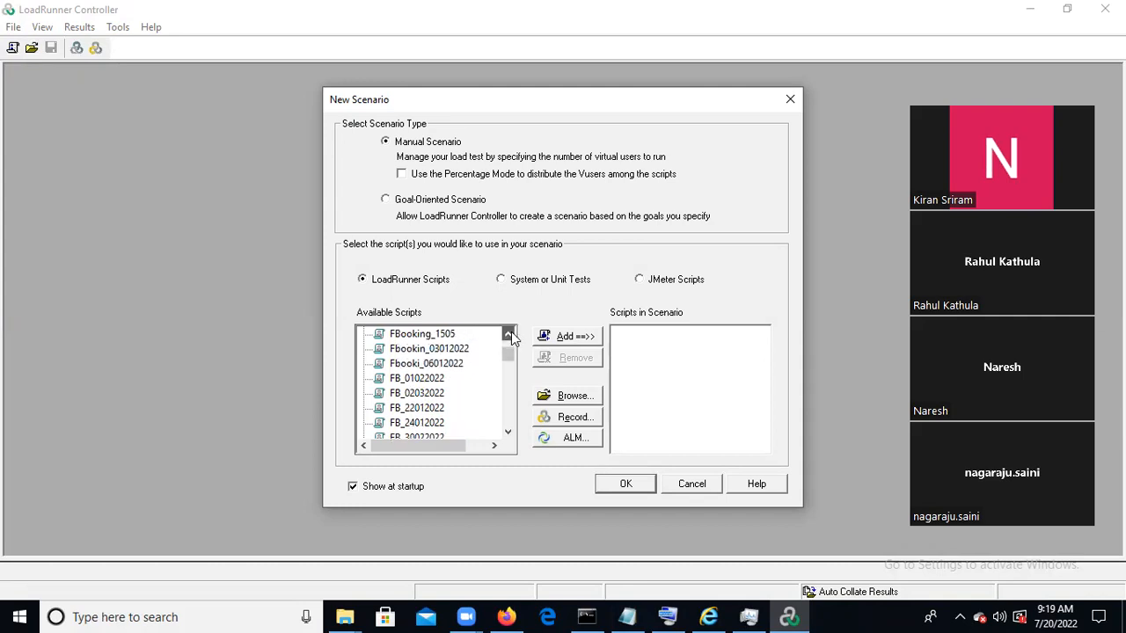
click(507, 431)
click(508, 432)
click(507, 432)
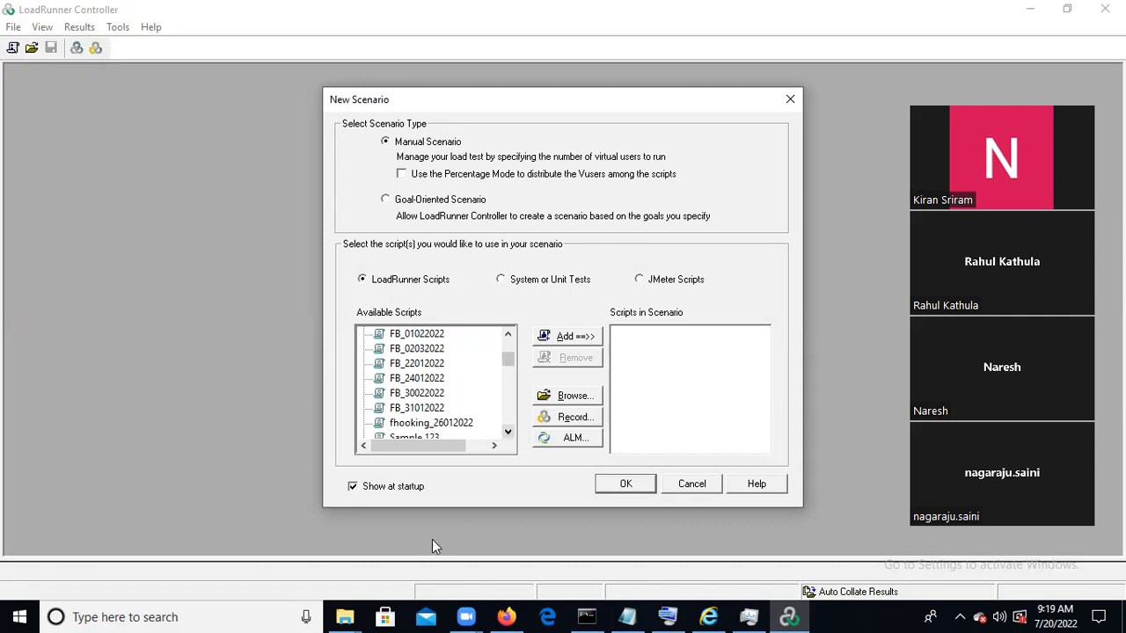
Step: Open the FB_20072022 virtual user test from its Scripts subfolder in Virtual User Generator to check it, and close it again
click(345, 616)
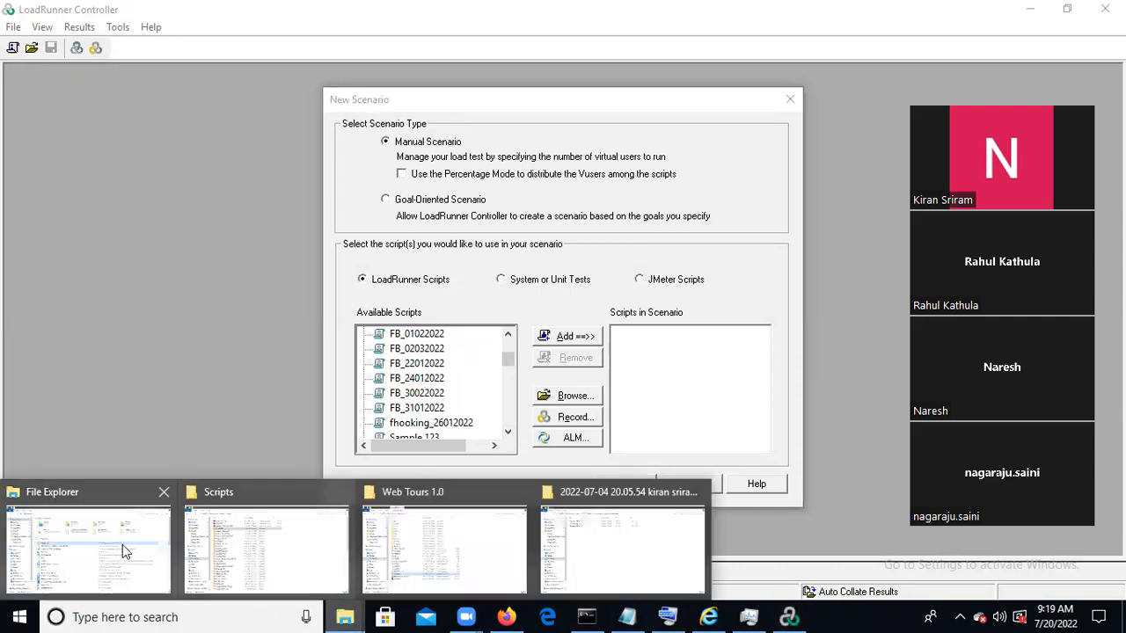
click(275, 532)
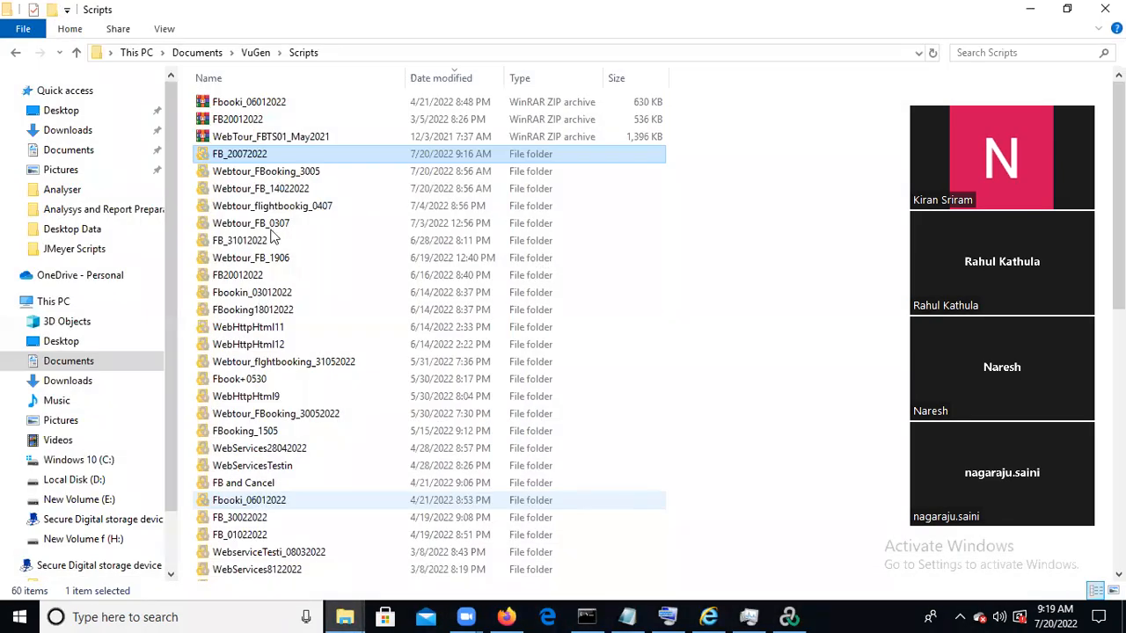
double_click(251, 162)
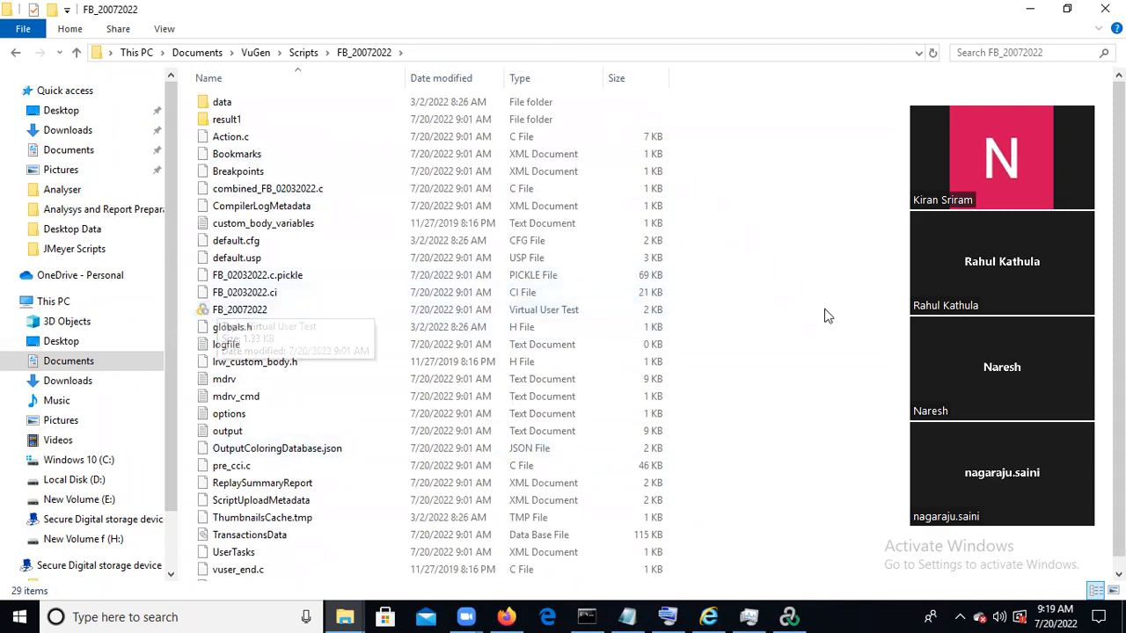
double_click(290, 312)
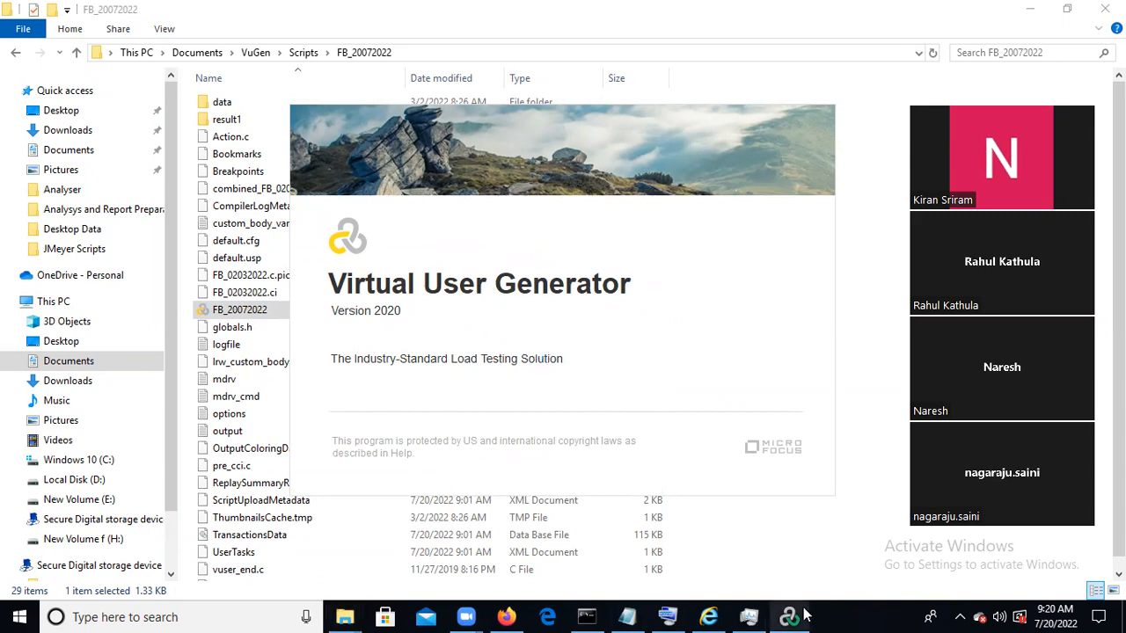
mouse_move(805, 615)
click(790, 548)
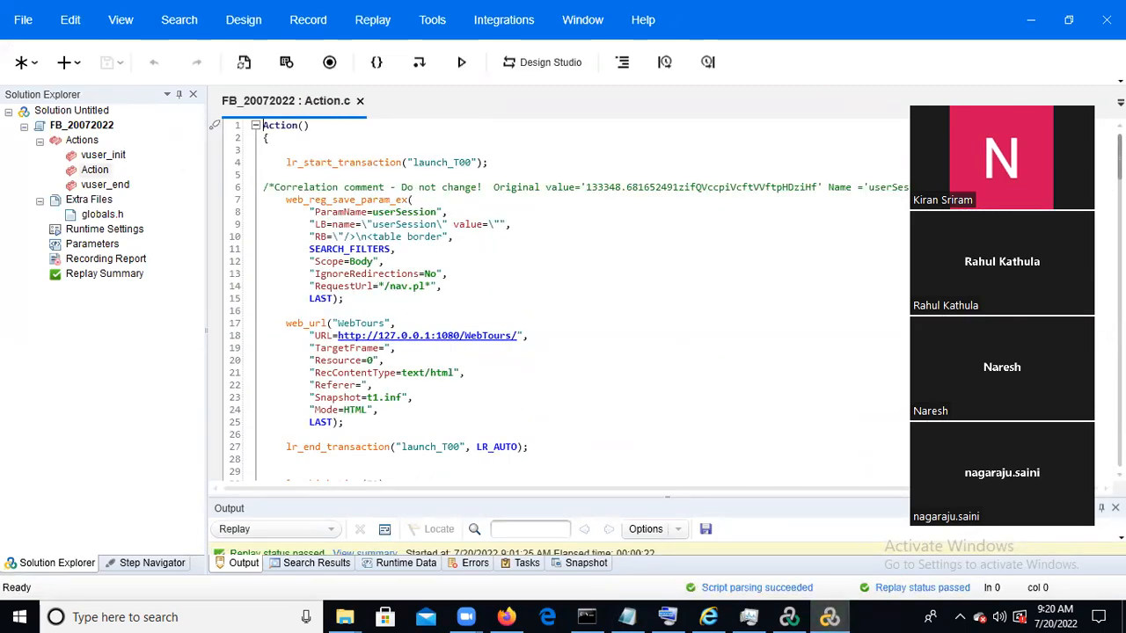
click(1106, 19)
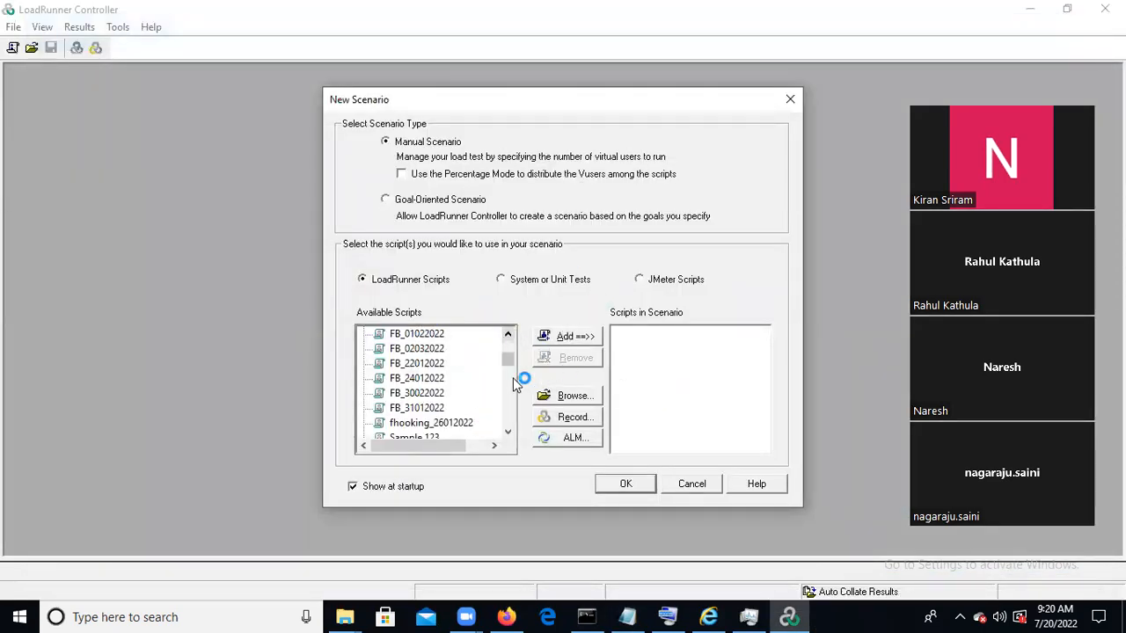
Step: Look through the full list of available LoadRunner scripts and check the System or Unit Tests script type before returning to LoadRunner Scripts
mouse_move(511, 357)
mouse_down()
mouse_move(507, 424)
mouse_move(508, 346)
mouse_up()
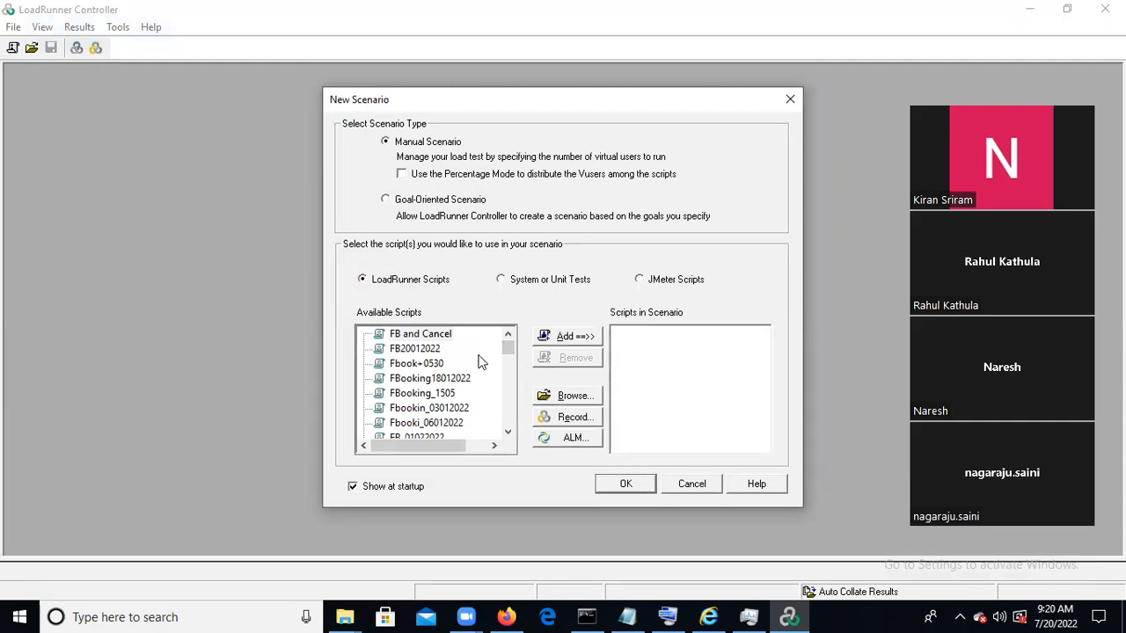
click(508, 433)
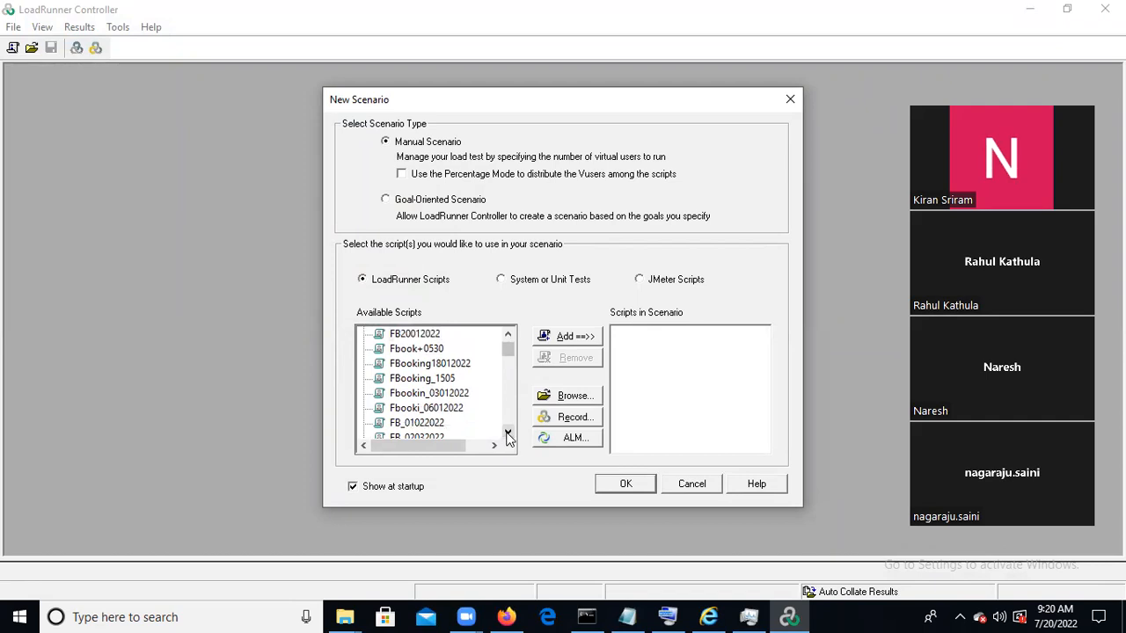
click(507, 433)
click(508, 432)
click(507, 433)
click(507, 432)
click(507, 432)
click(507, 432)
click(507, 434)
click(508, 433)
click(507, 433)
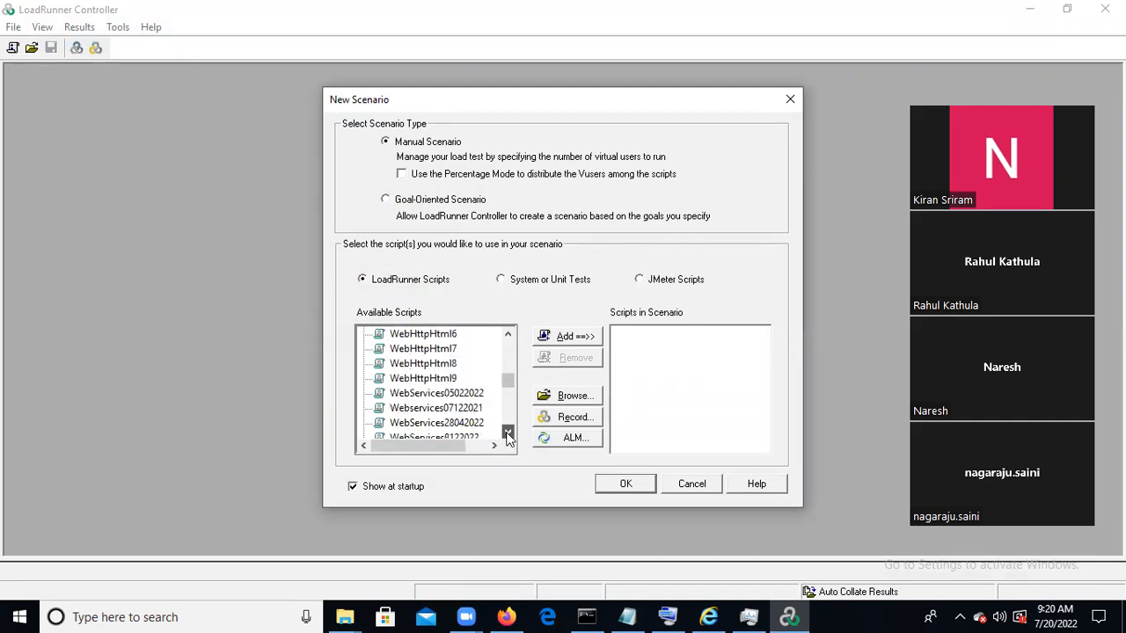
drag(508, 433, 508, 434)
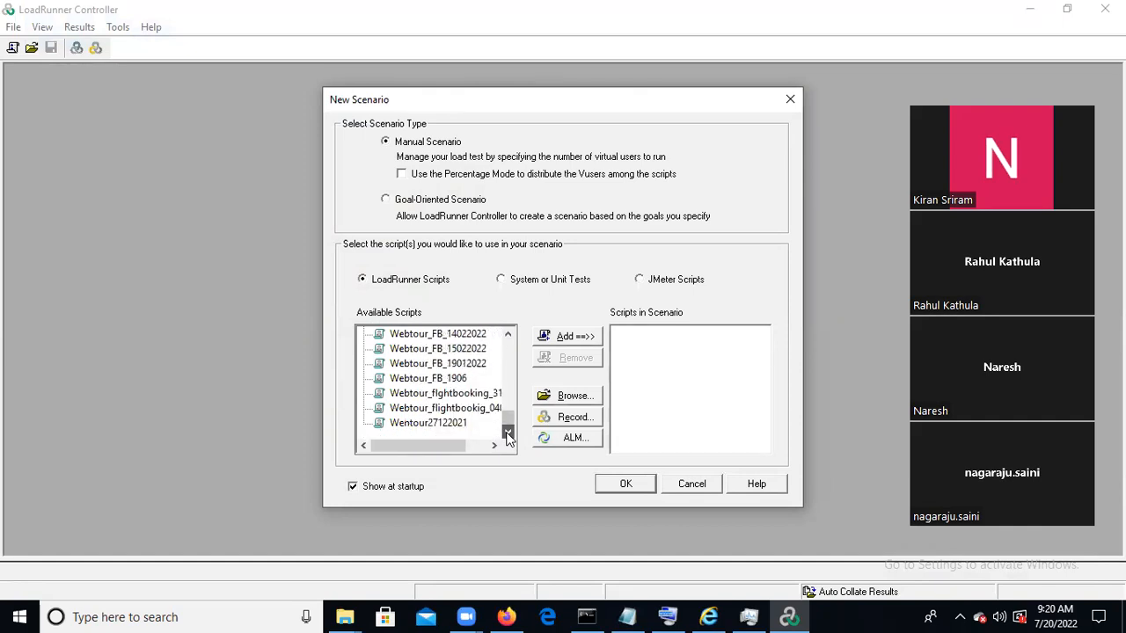
drag(508, 420, 506, 304)
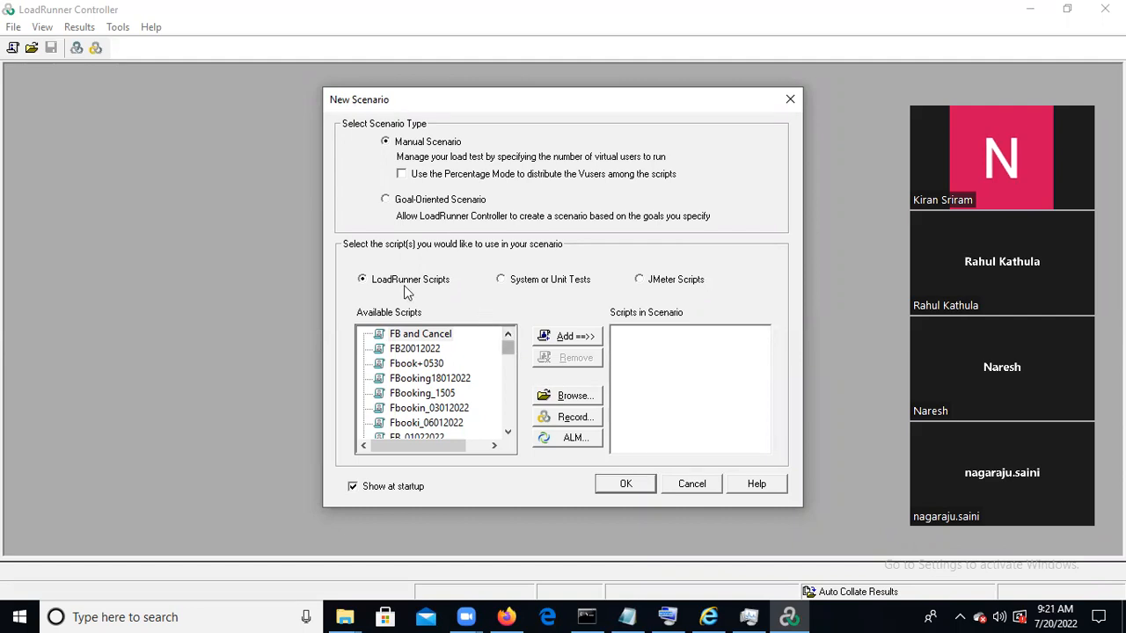
click(520, 281)
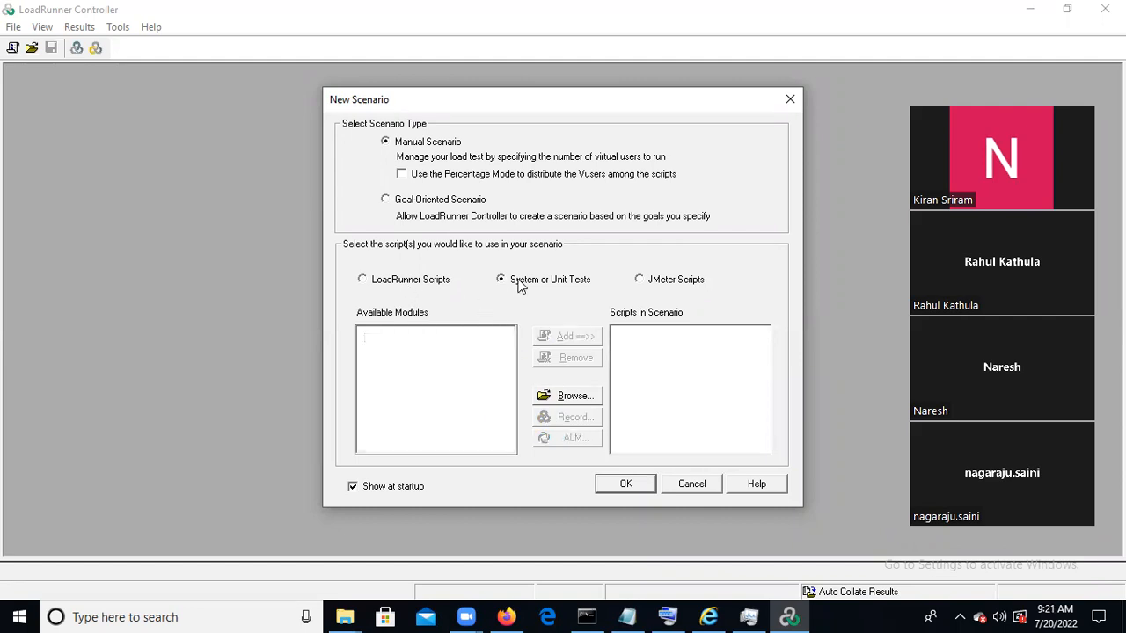
click(385, 280)
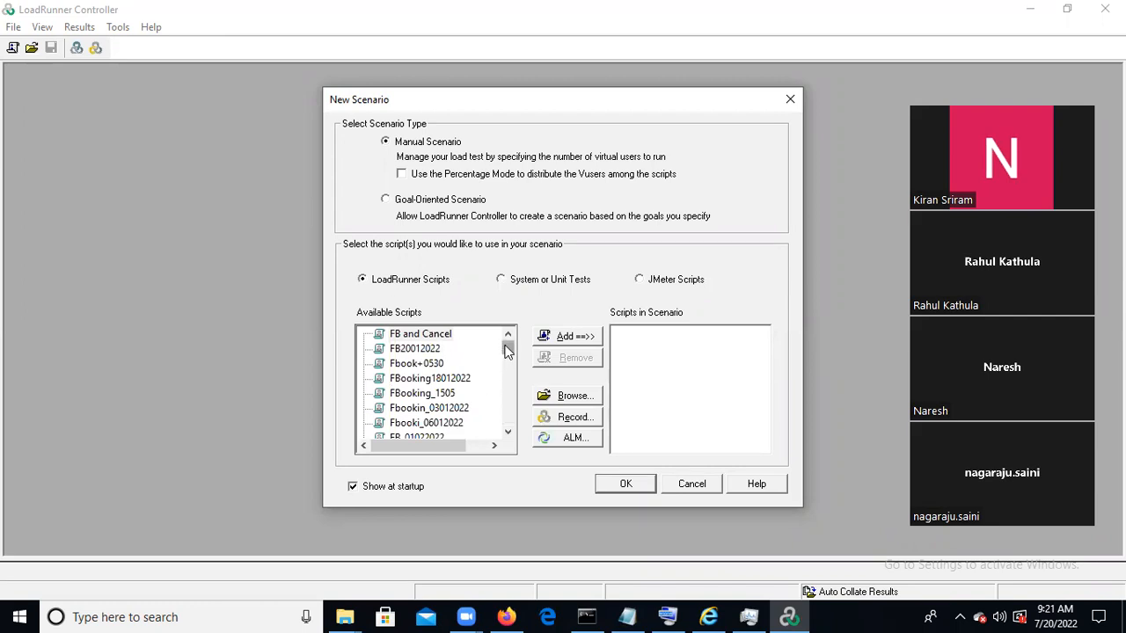
Step: Create a manual scenario containing the FB_02032022 script
mouse_move(505, 346)
mouse_down()
mouse_move(507, 392)
mouse_move(509, 353)
mouse_up()
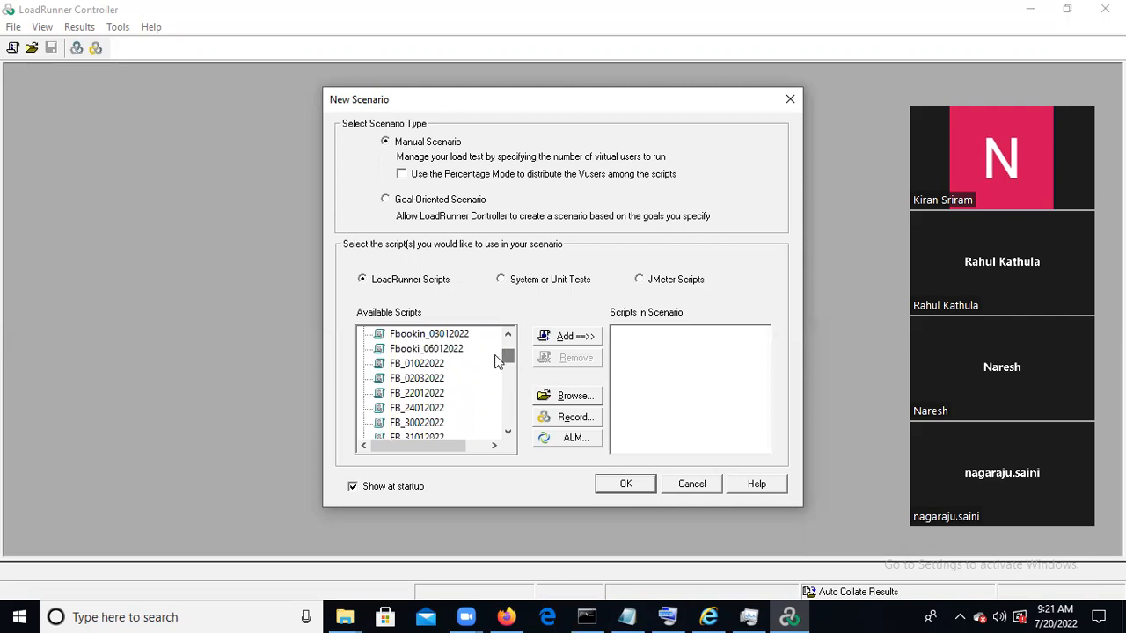
click(426, 378)
click(567, 338)
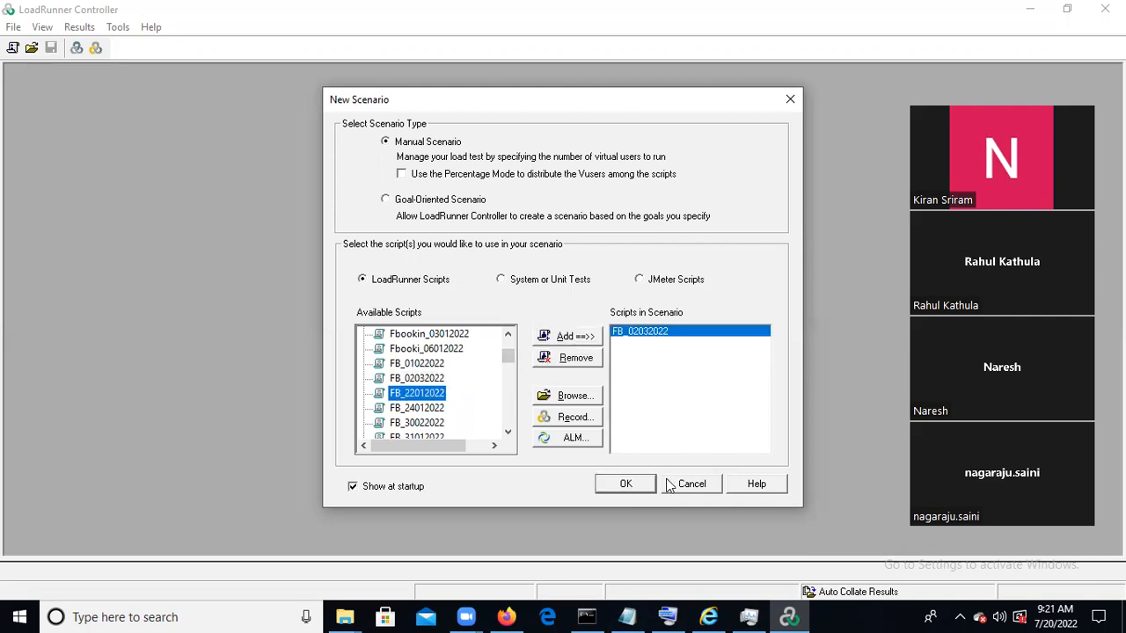
click(628, 486)
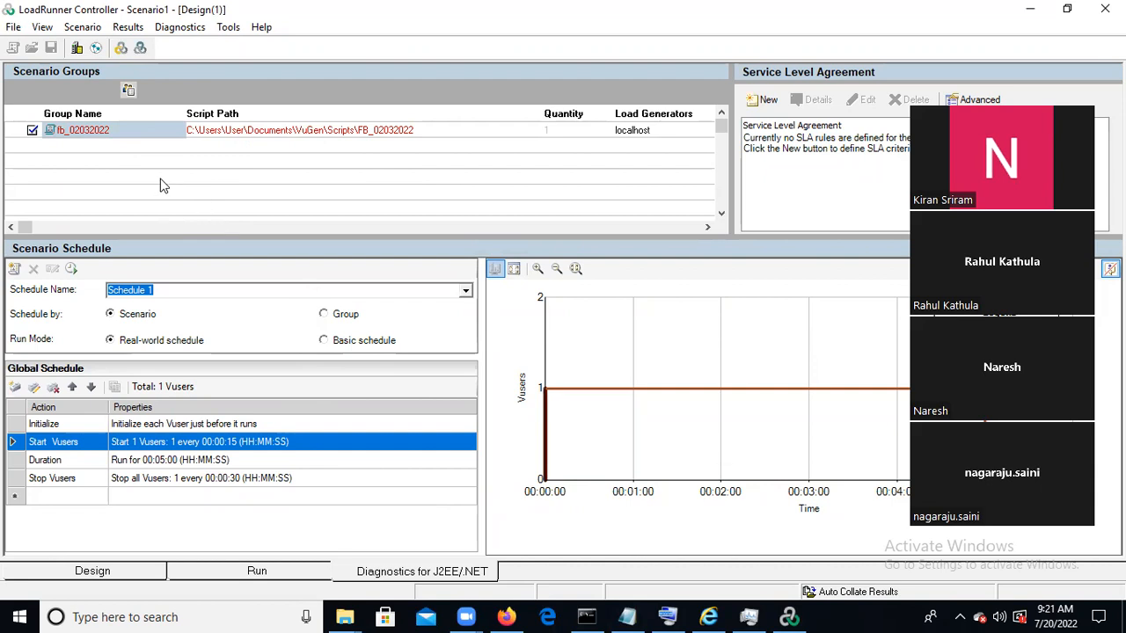
Step: Return to the desktop and start LoadRunner Controller again
key(alt+Tab)
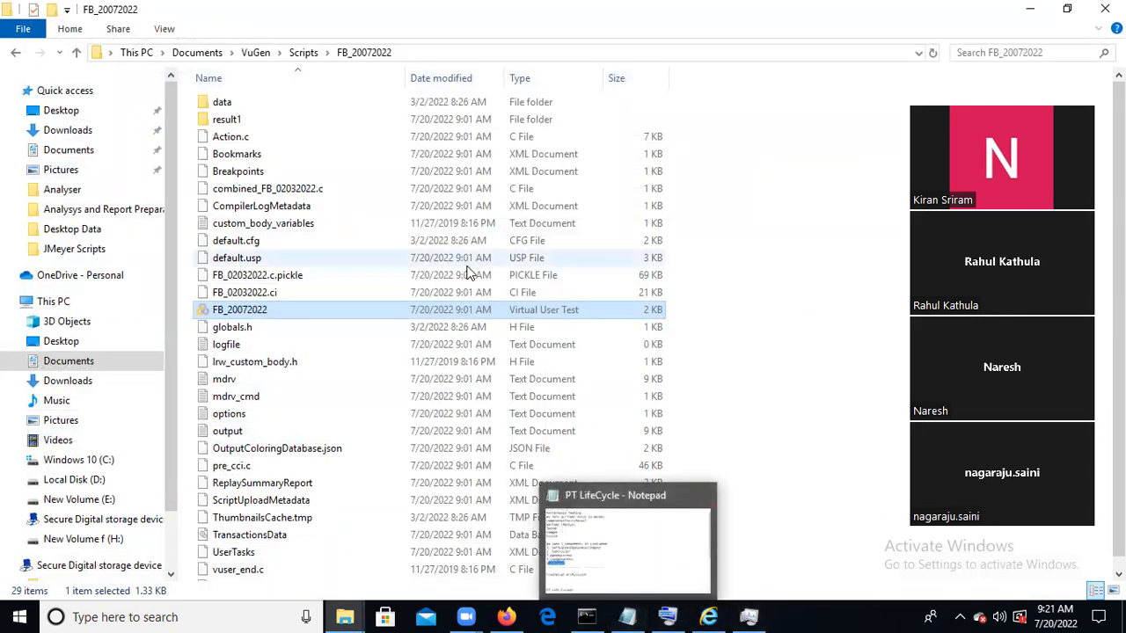
key(alt+Tab)
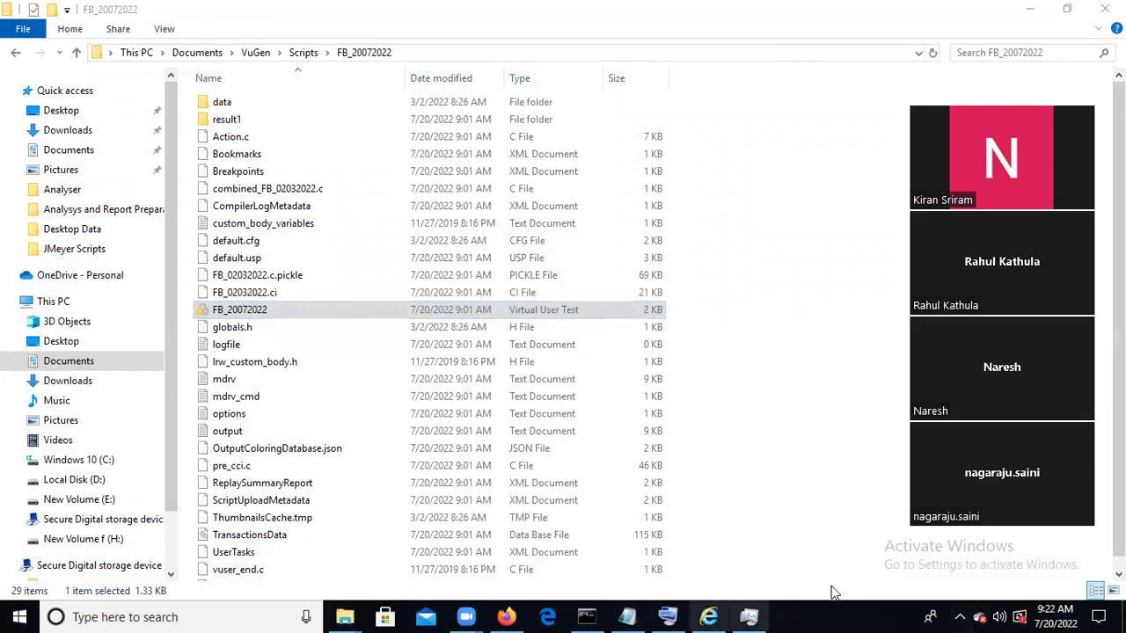
click(1123, 618)
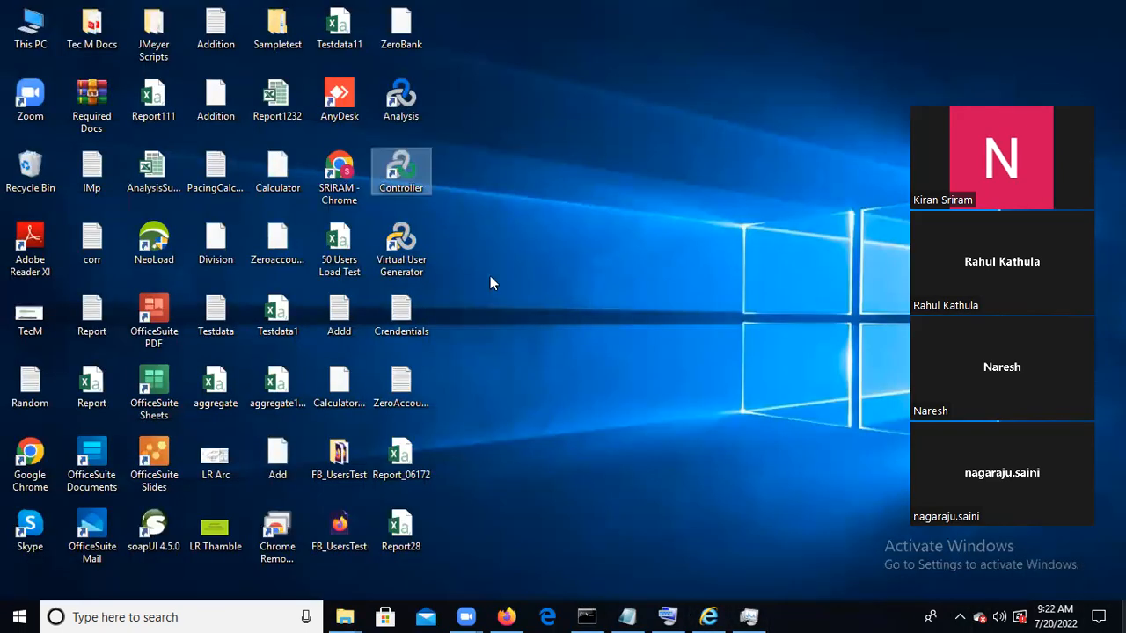
double_click(401, 189)
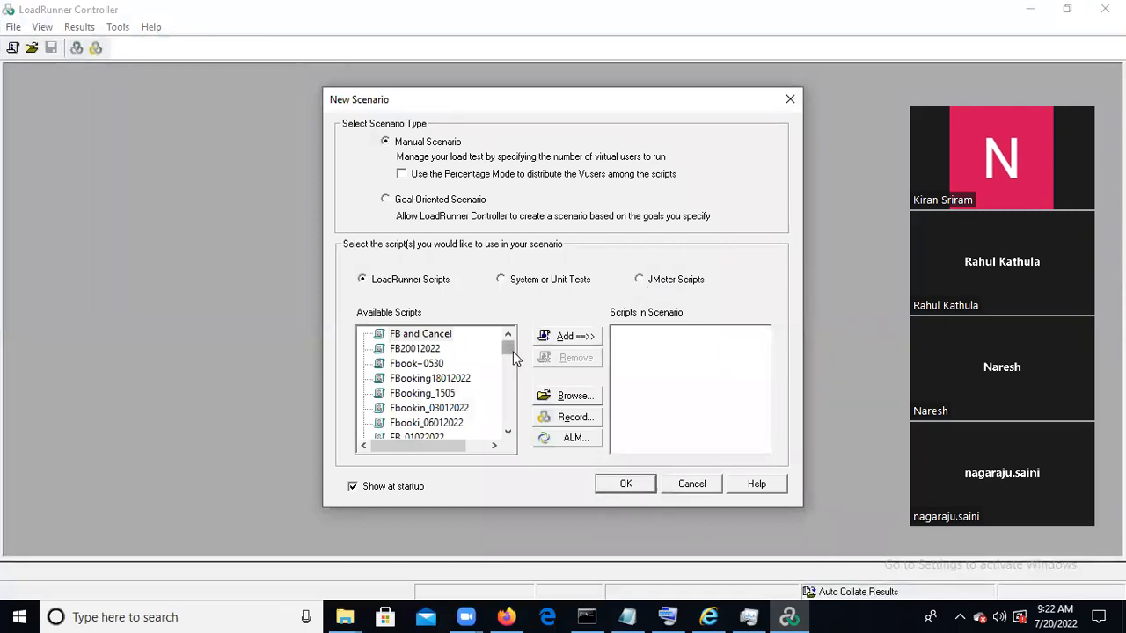
Step: Create a manual scenario containing the FB_01022022 script
drag(509, 349, 509, 358)
click(425, 375)
click(427, 366)
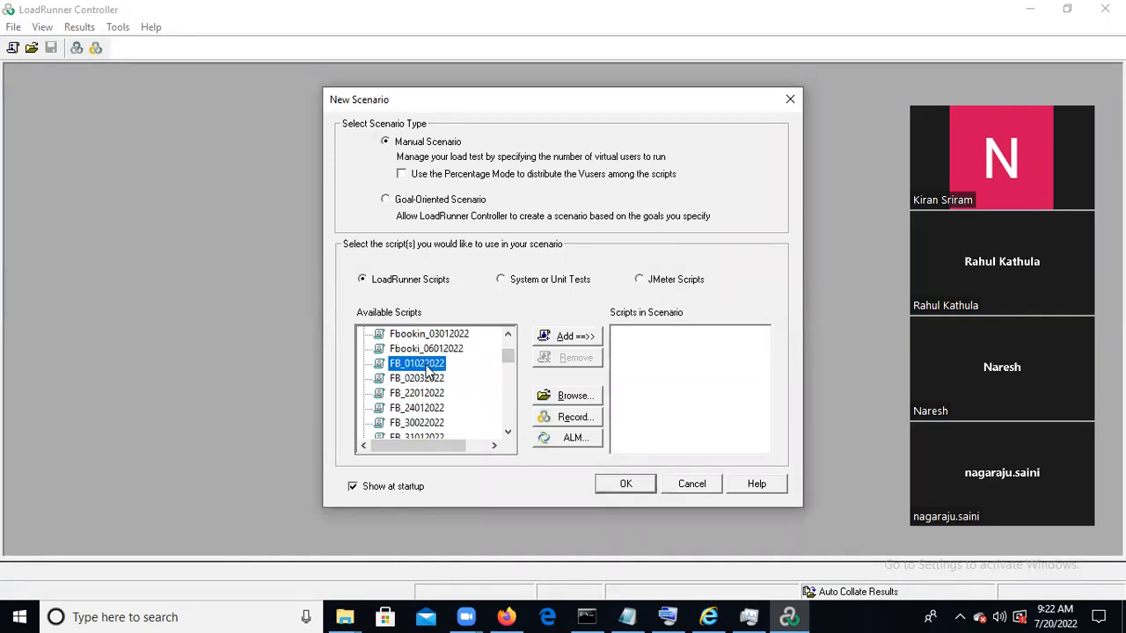
click(570, 336)
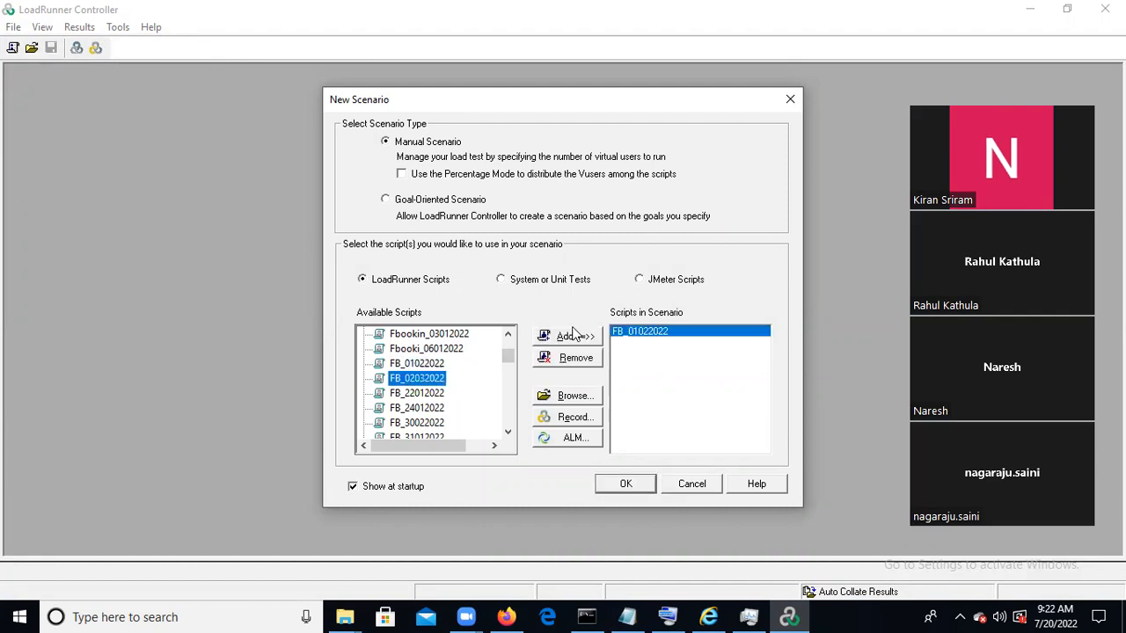
click(616, 485)
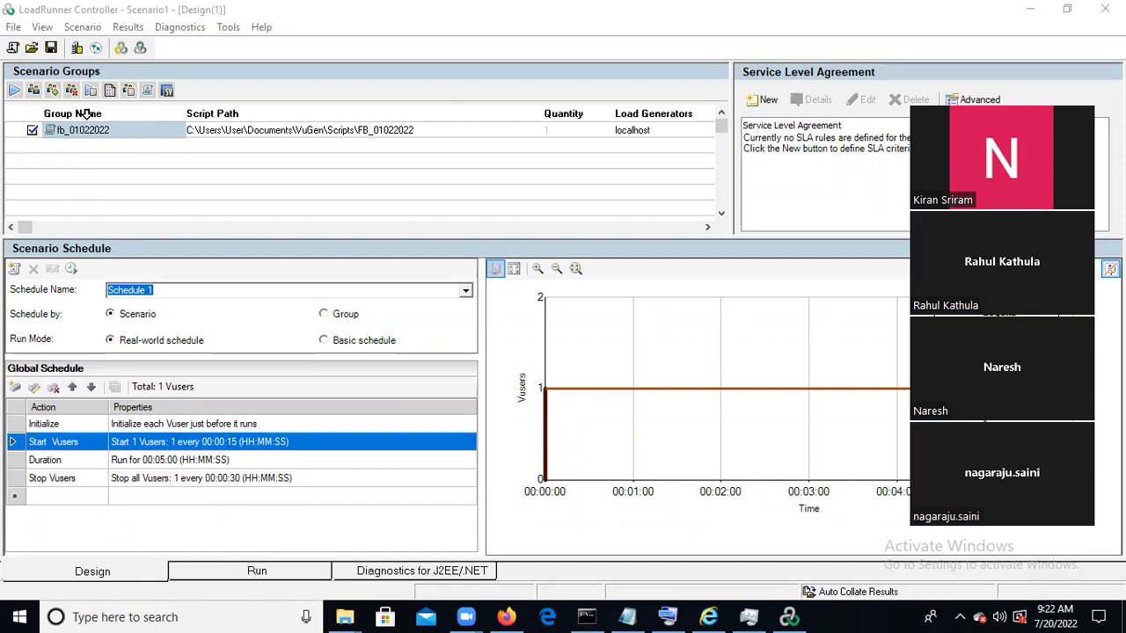
Step: View the scripts offered for the fb_01022022 group without choosing another, and select the group's load generator field
click(168, 130)
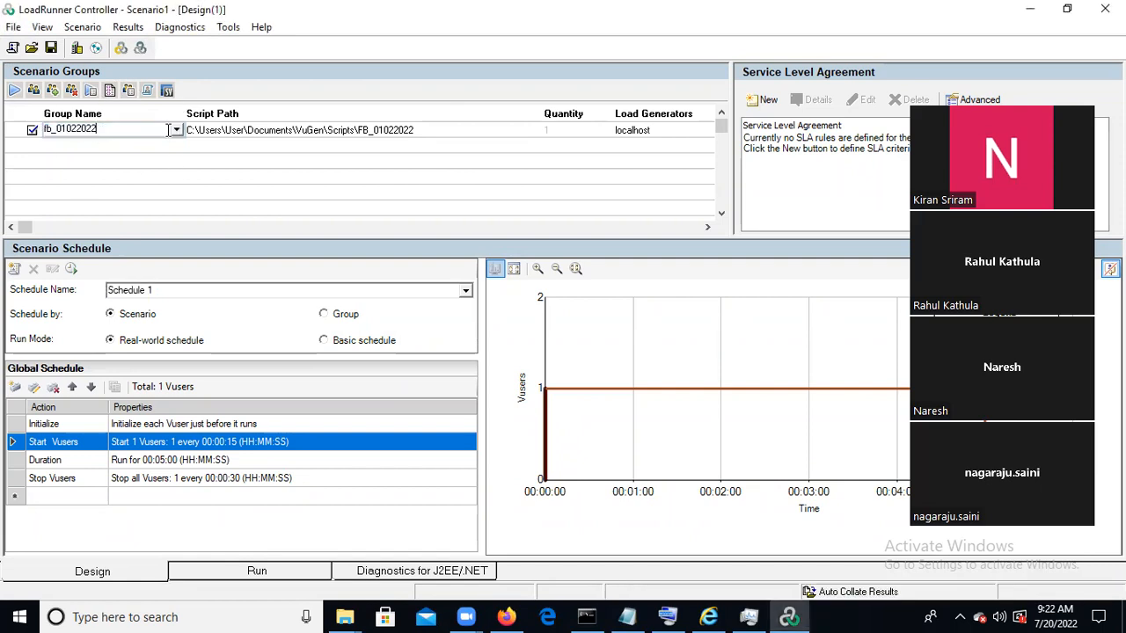
click(177, 130)
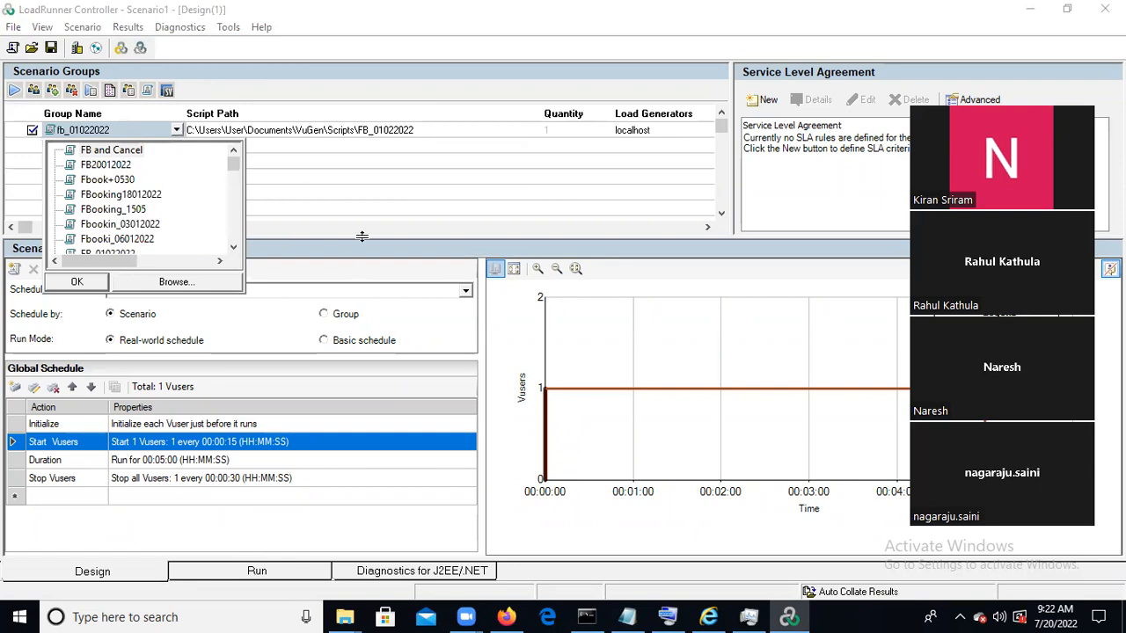
click(336, 206)
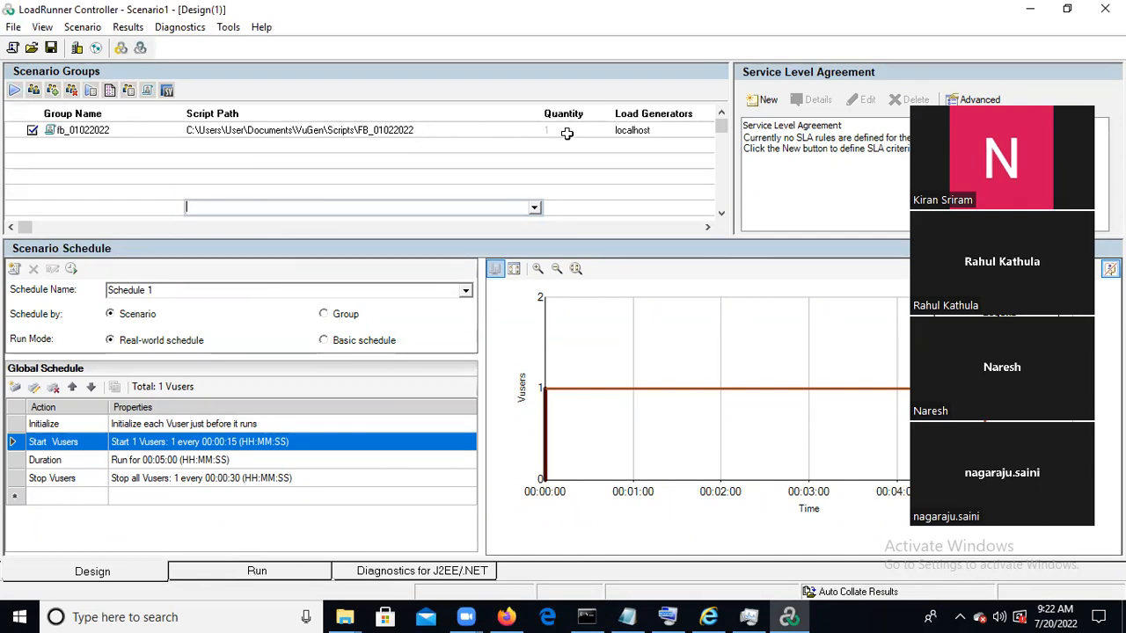
click(668, 130)
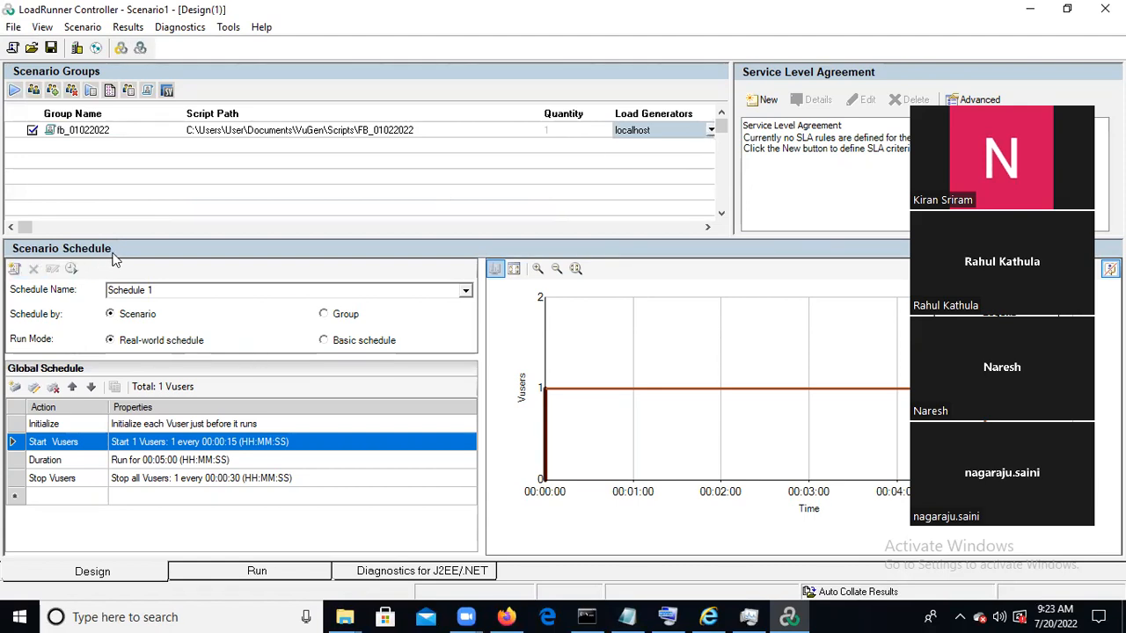
Step: Set the Start Vusers action to start 50 Vusers, 10 every 00:00:05
double_click(201, 449)
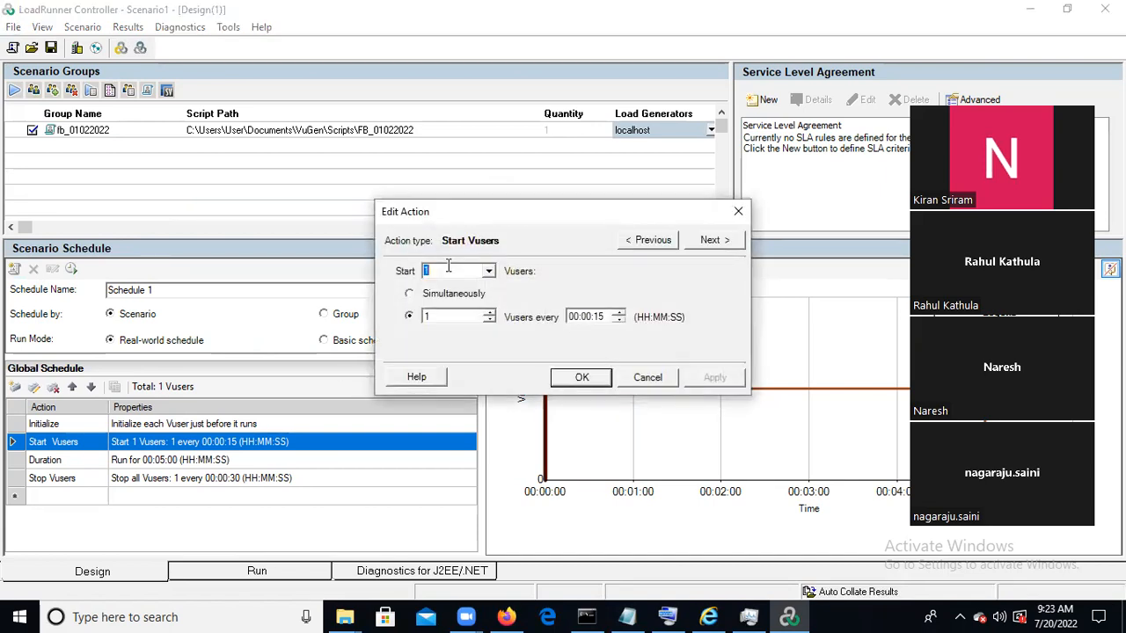
text(0)
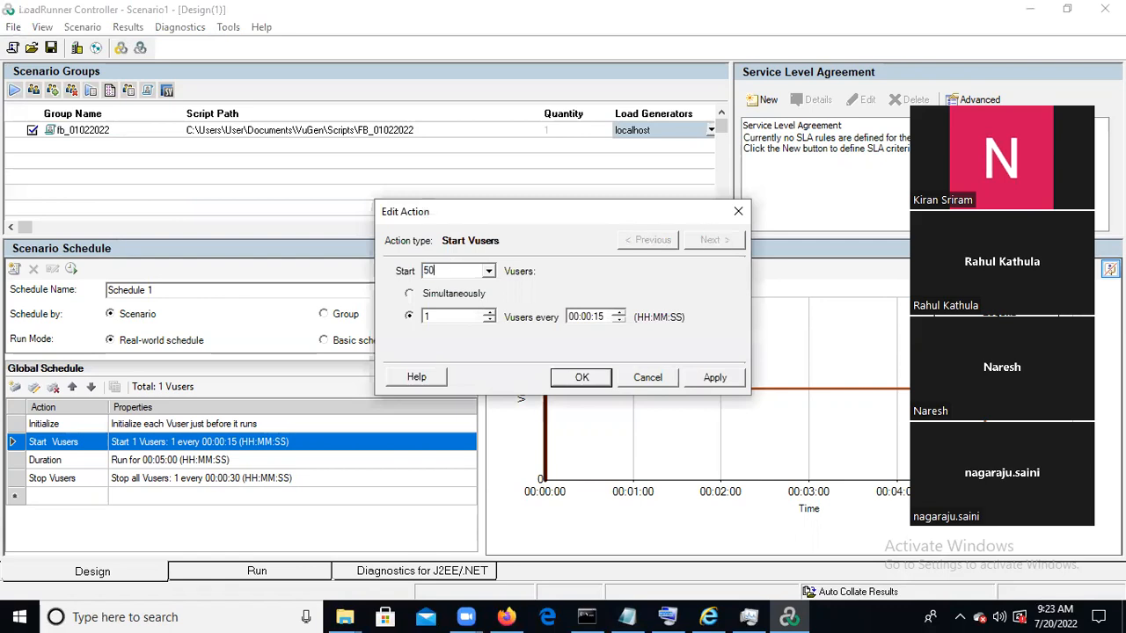
click(443, 317)
key(BackSpace)
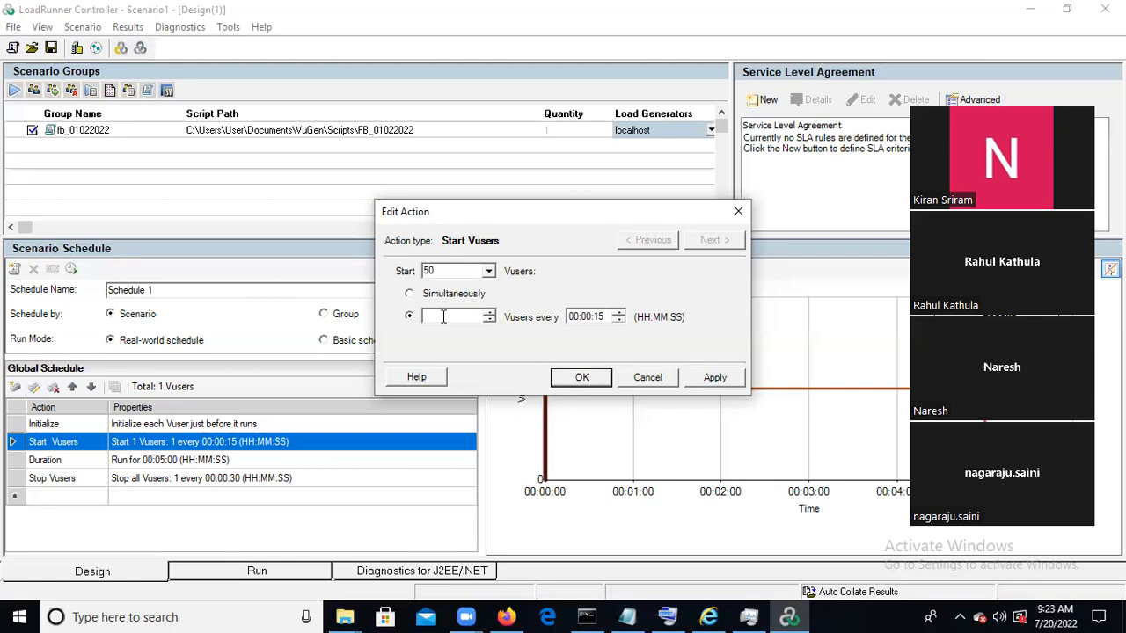
text(10)
click(597, 319)
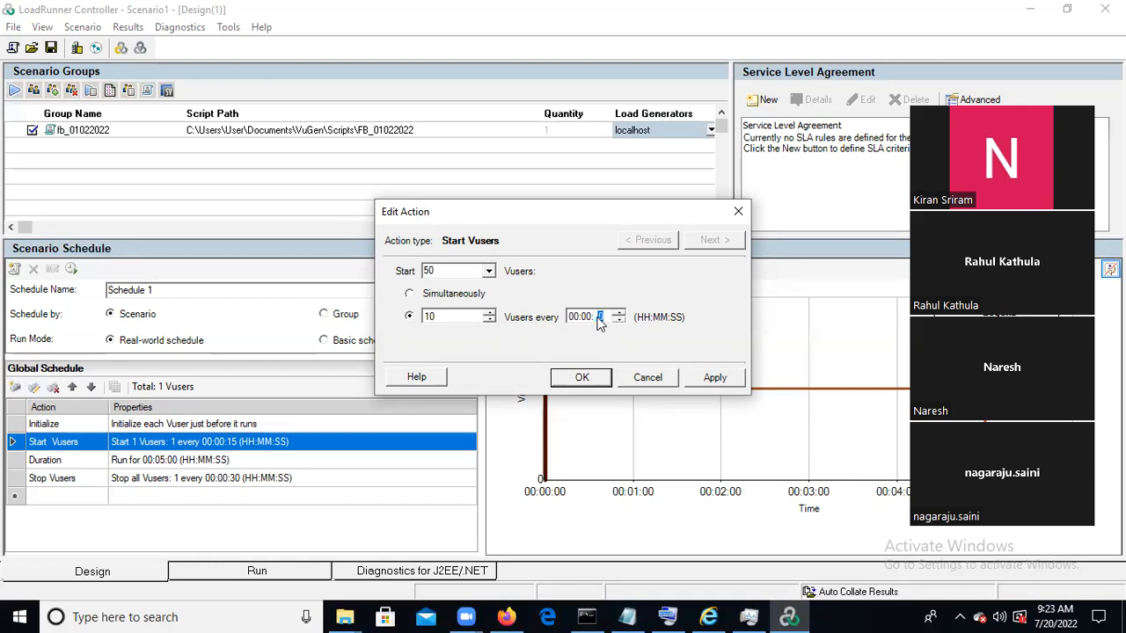
text(05)
click(581, 377)
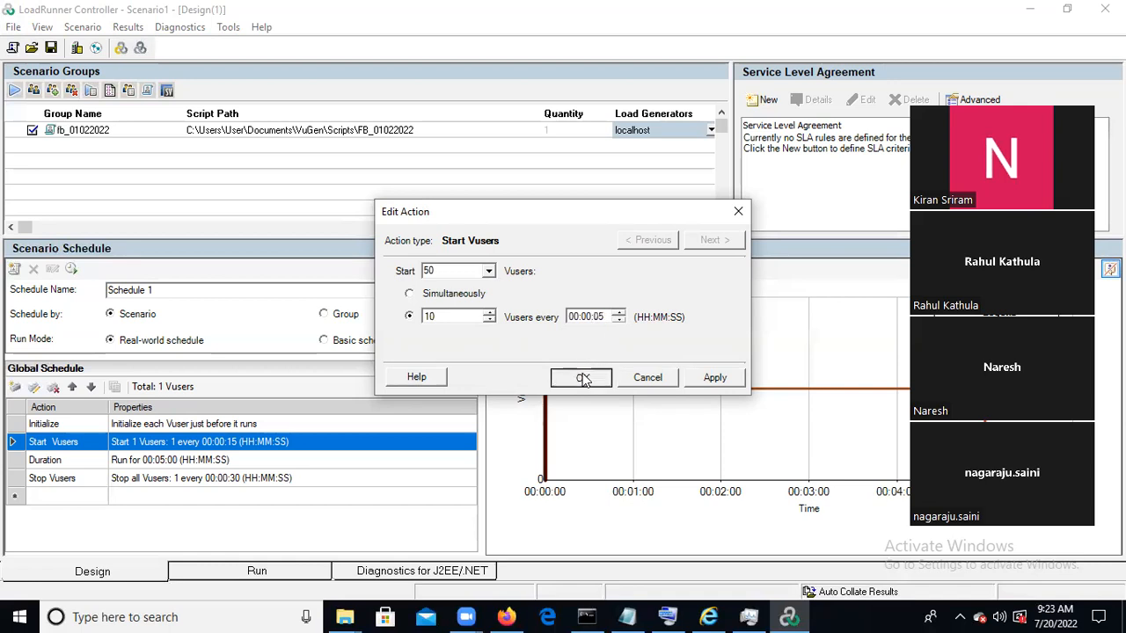
Step: Set the global schedule's Duration action to run for 00:02:00
double_click(165, 459)
click(534, 295)
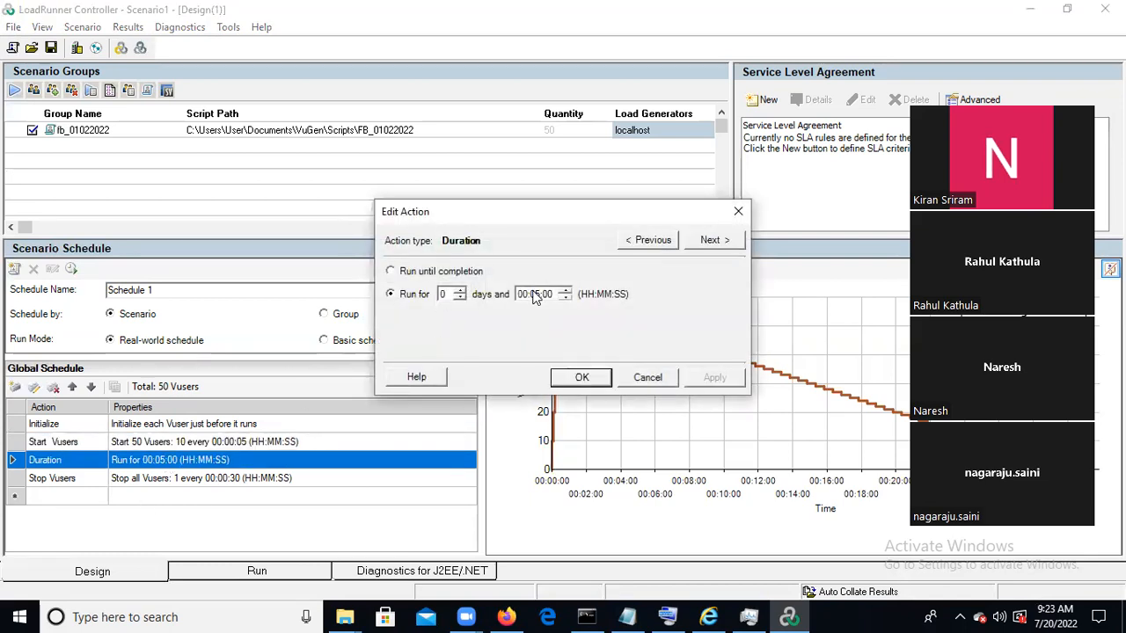
text(12)
click(582, 377)
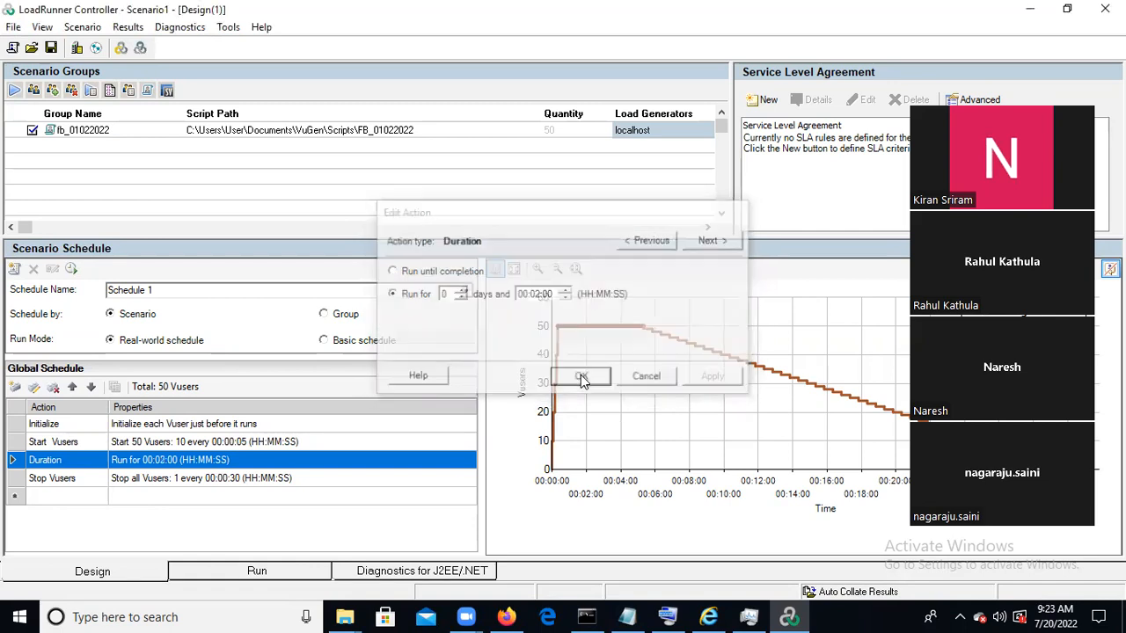
Step: Set the Stop Vusers action to stop all Vusers, 10 every 00:00:05
double_click(269, 479)
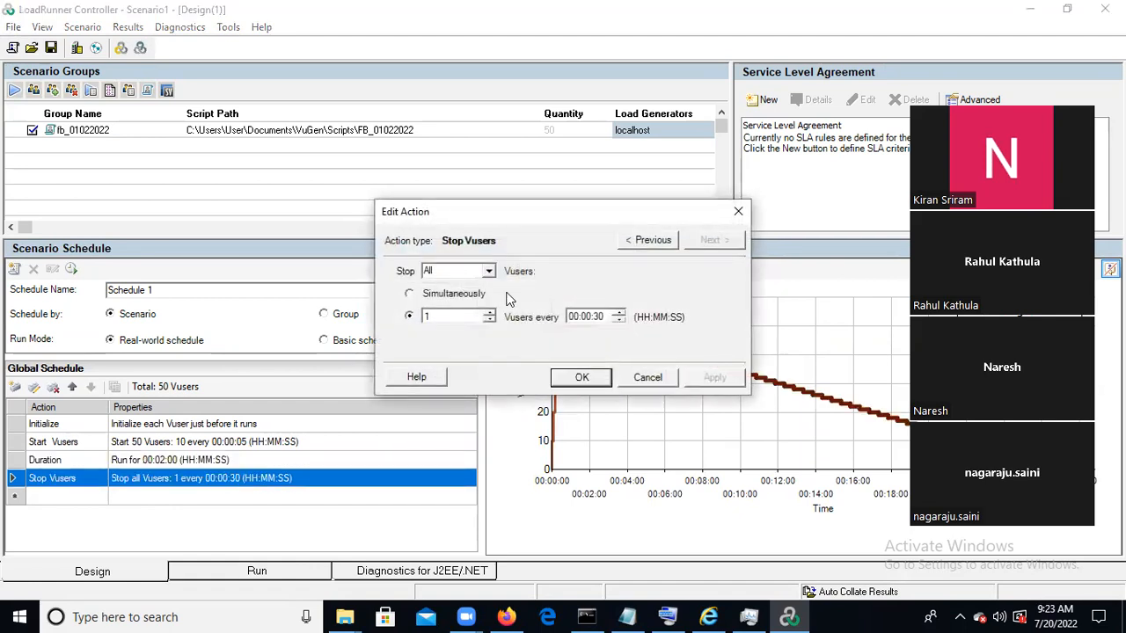
click(453, 318)
text(0)
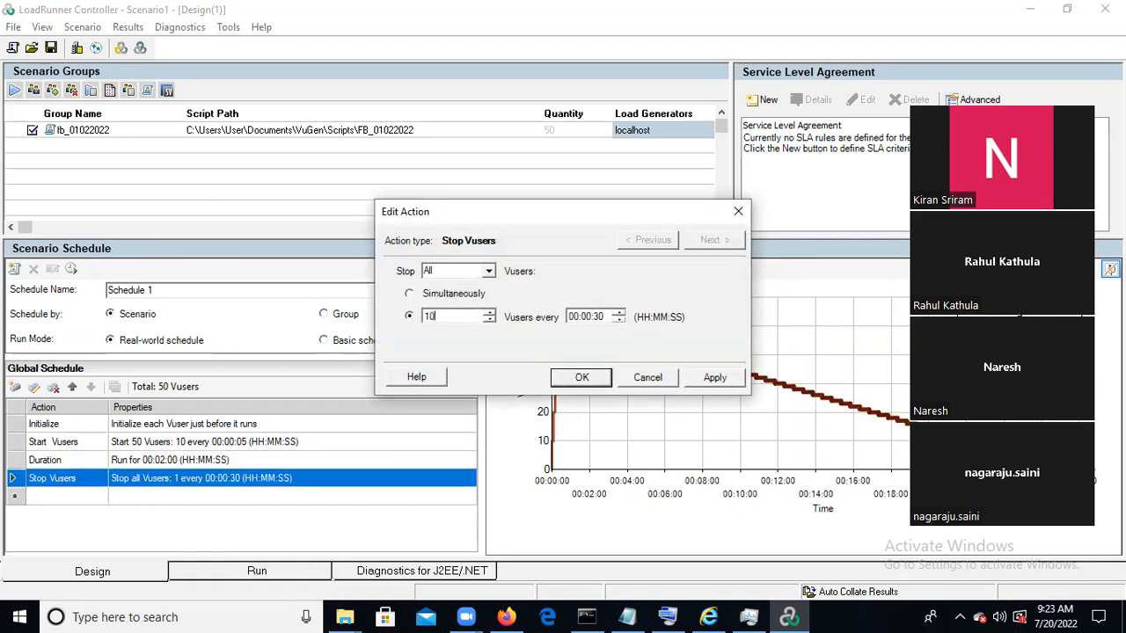
click(598, 318)
click(578, 377)
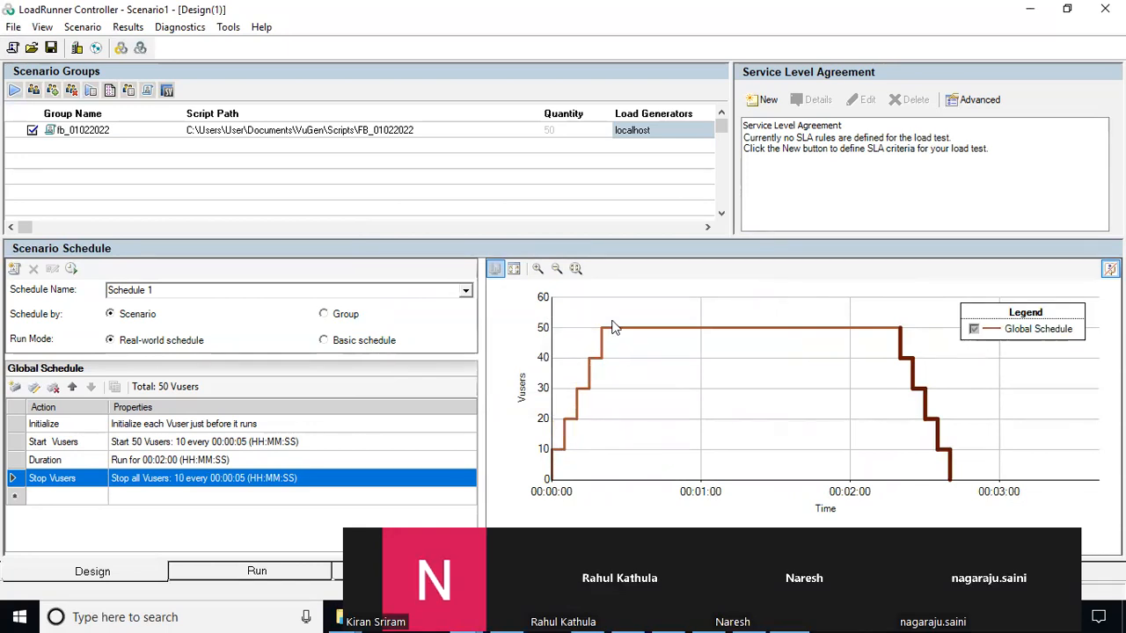
Step: Open the Start Vusers action for editing and start a blank Notepad document
double_click(179, 444)
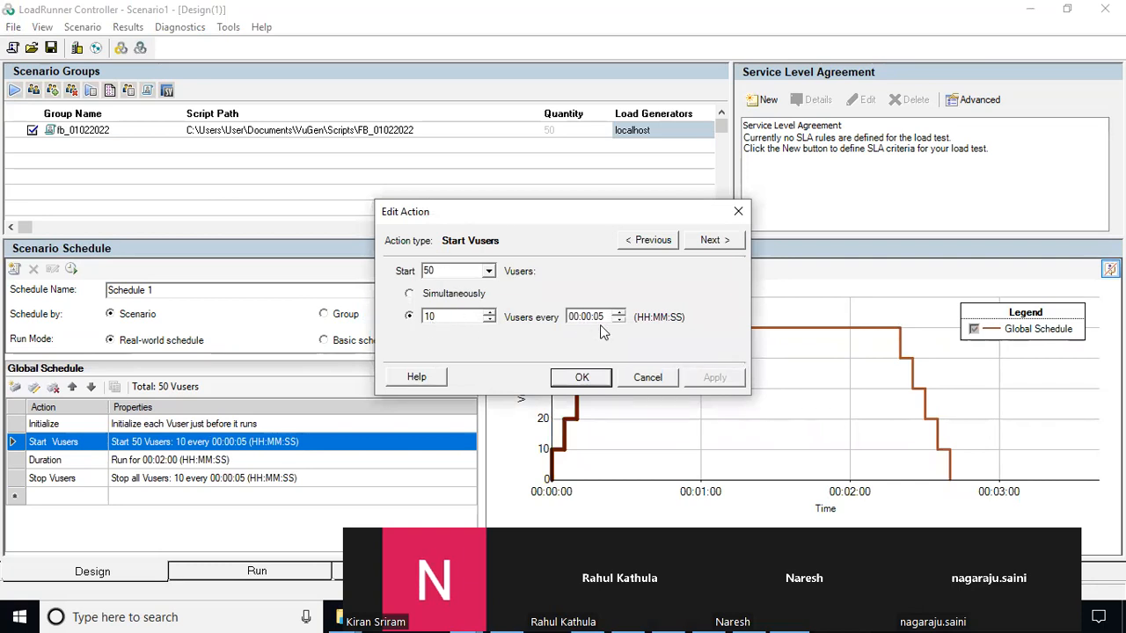
click(165, 616)
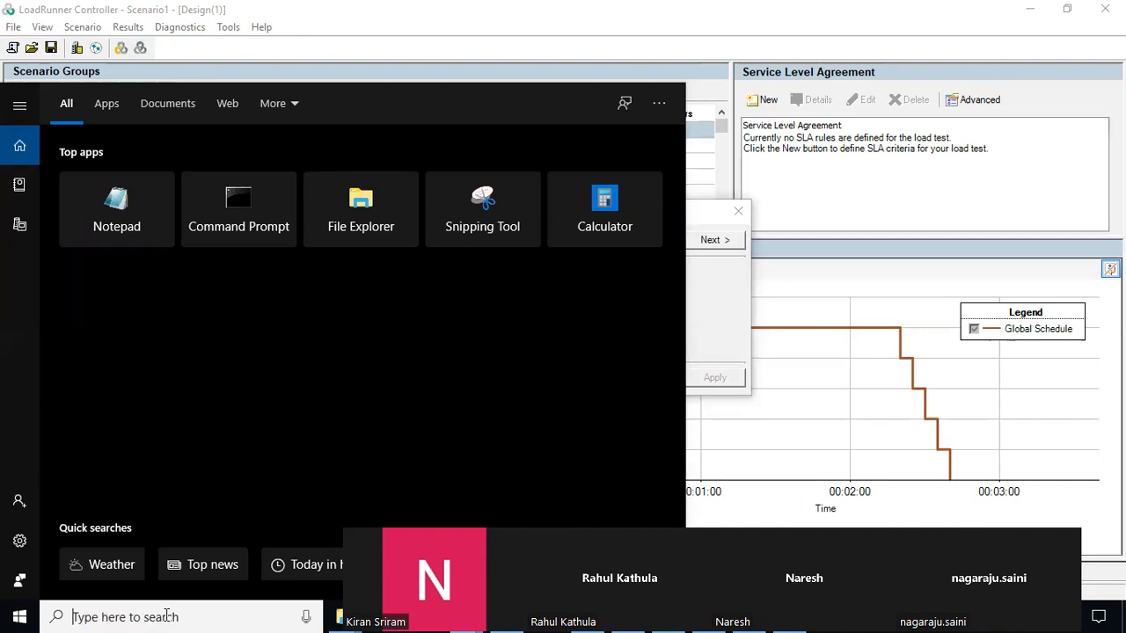
text(note)
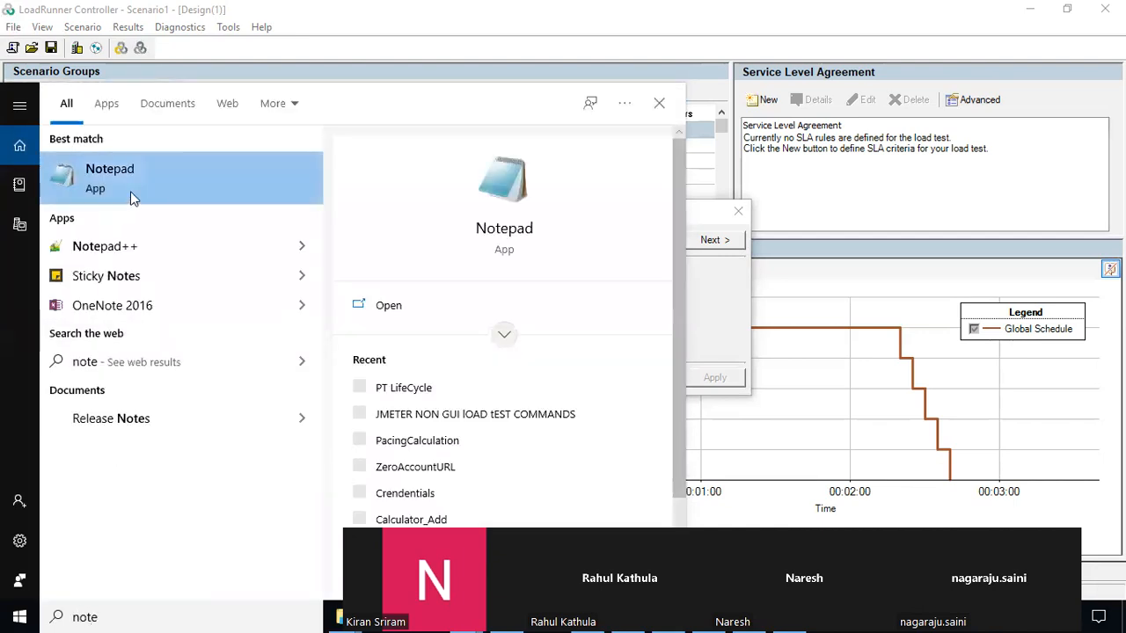
click(151, 163)
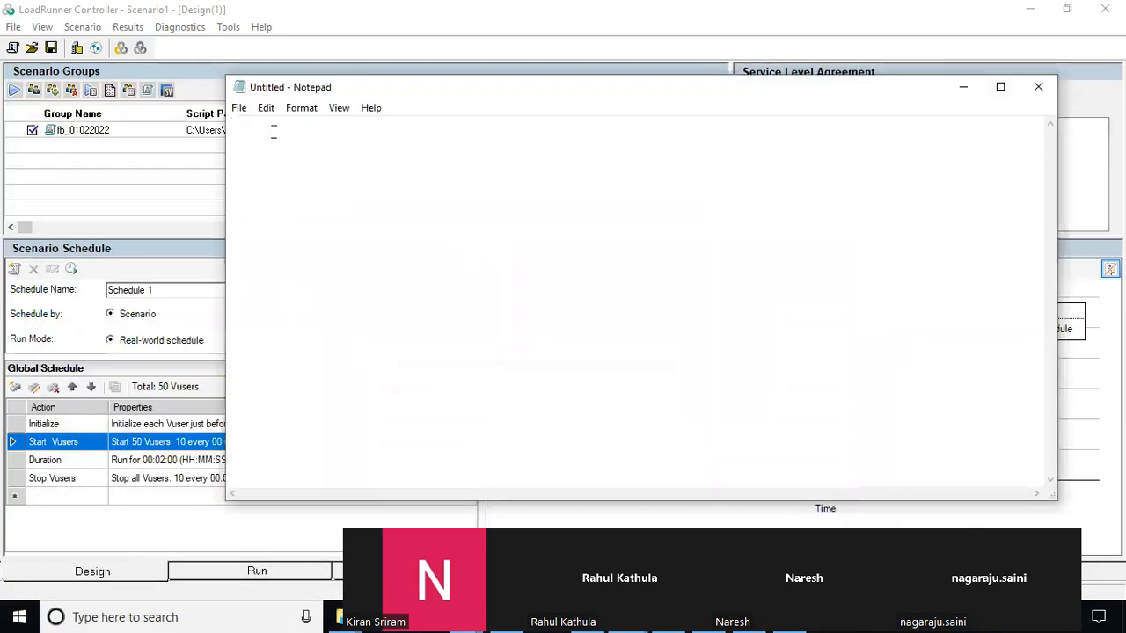
Step: Write the note line "Rampup - every 10 users ramup 05 sec"
text(Rampup -10 us)
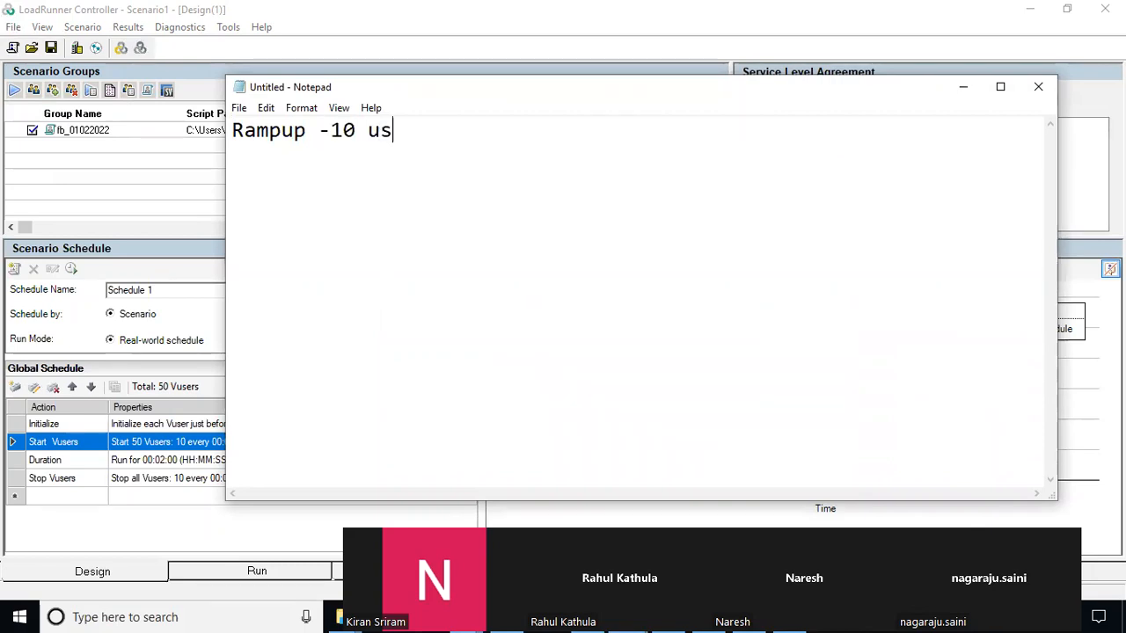
key(BackSpace)
key(BackSpace)
key(BackSpace)
key(BackSpace)
key(BackSpace)
text(every 10 u)
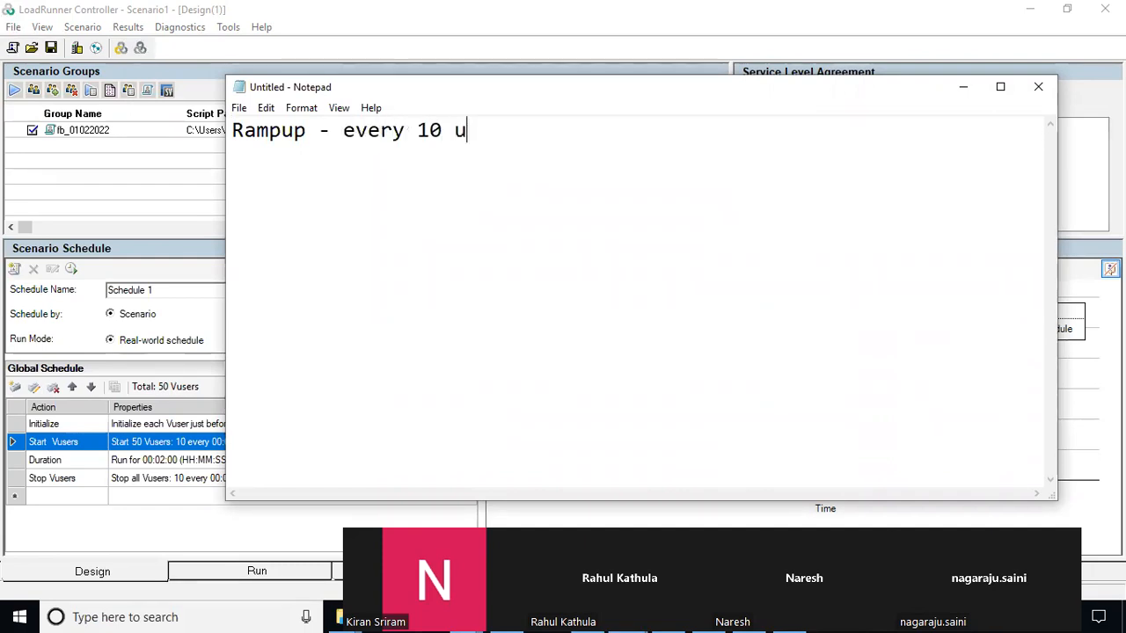
text(sers ramup 1)
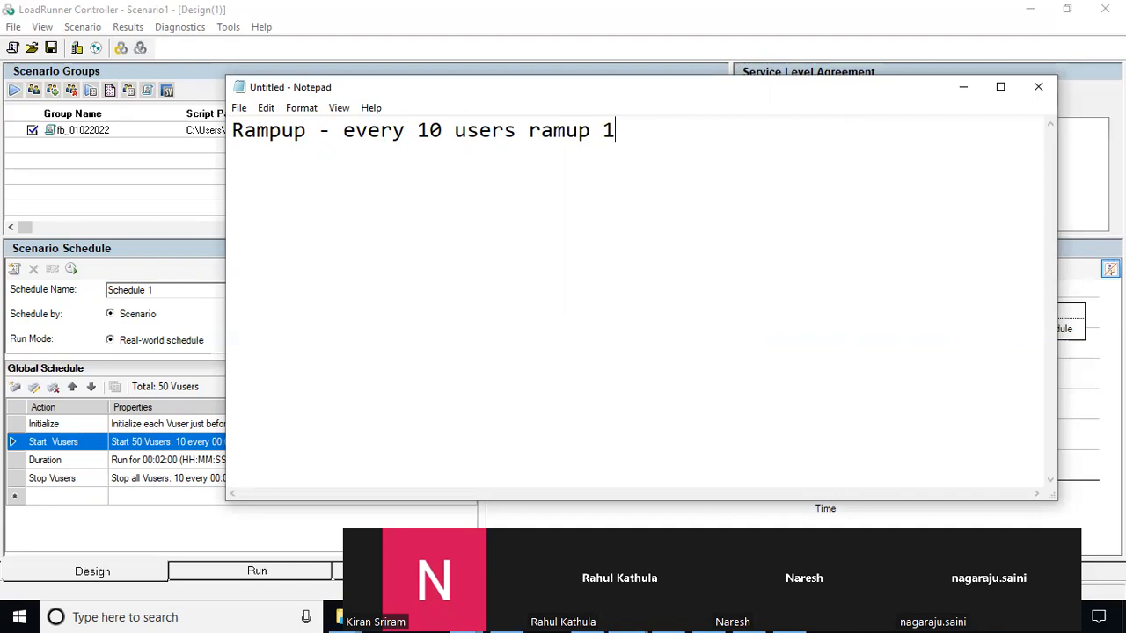
key(BackSpace)
text(05 sec)
Step: Insert the line "Total 50 users" above the Rampup line
key(ctrl+Home)
key(Return)
key(Up)
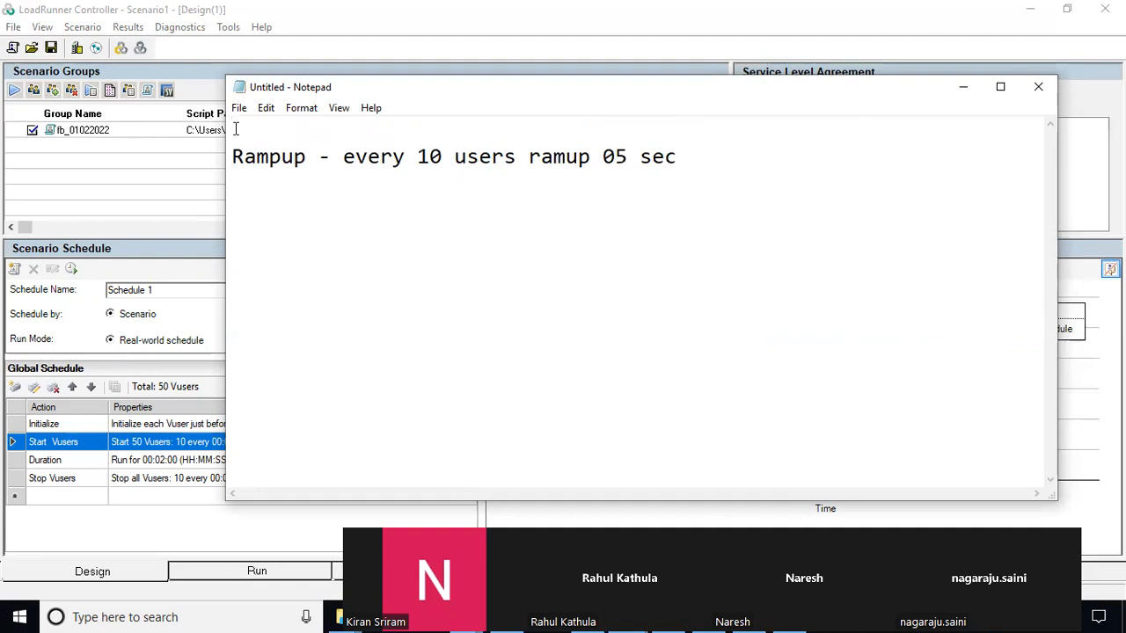
text(Total 50)
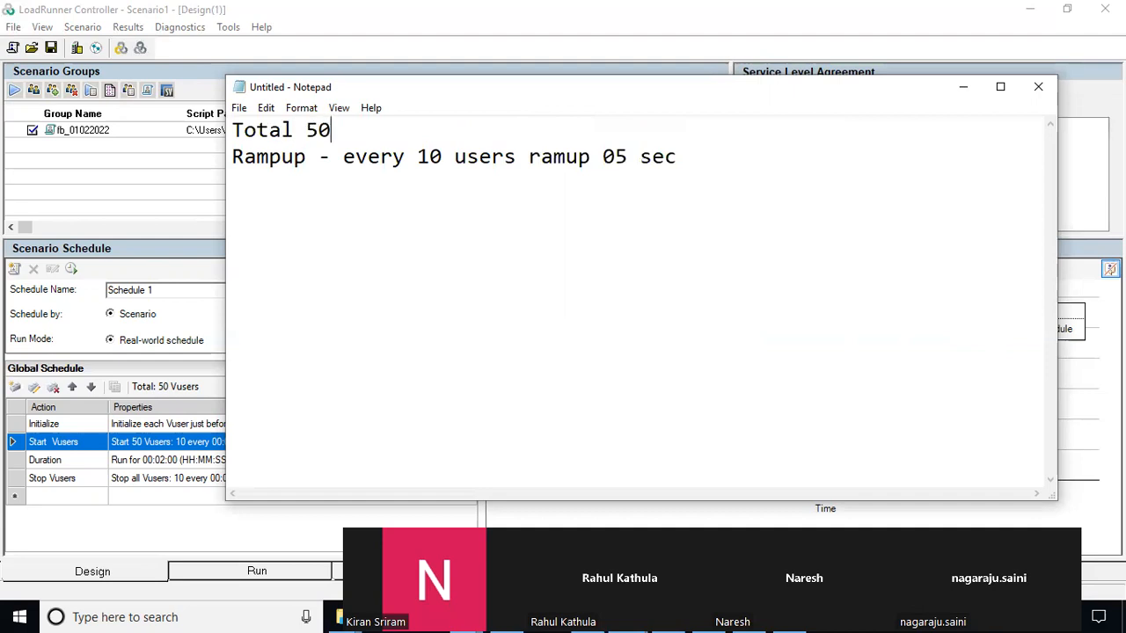
text( users Rampup)
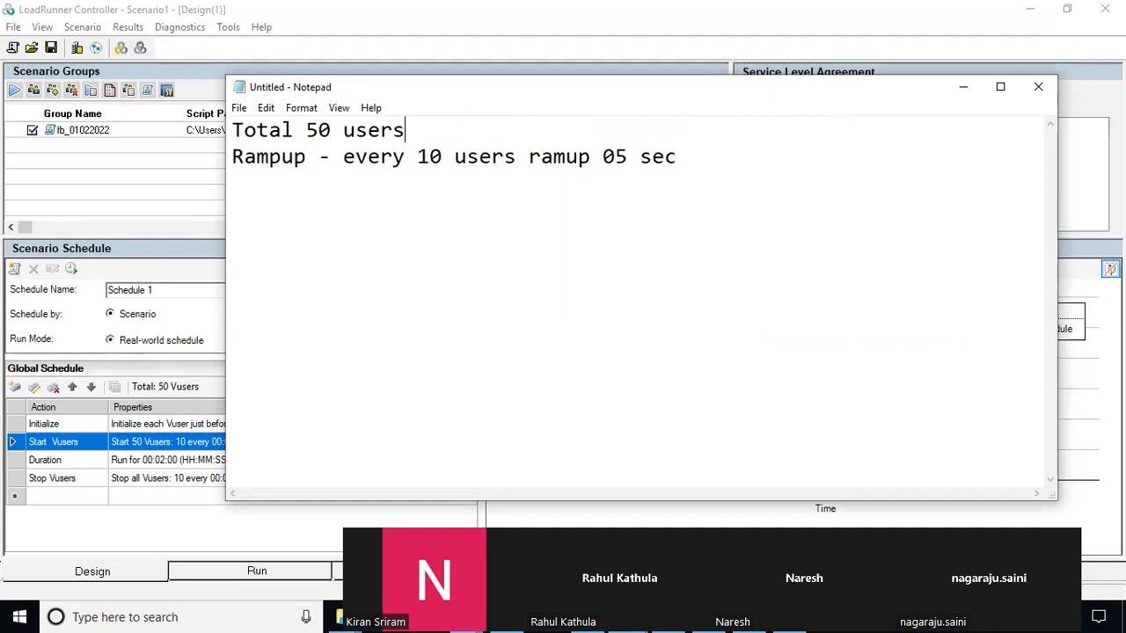
Step: Append "- rampup= 25 sec" to the end of the Rampup line
text( -)
text(ram)
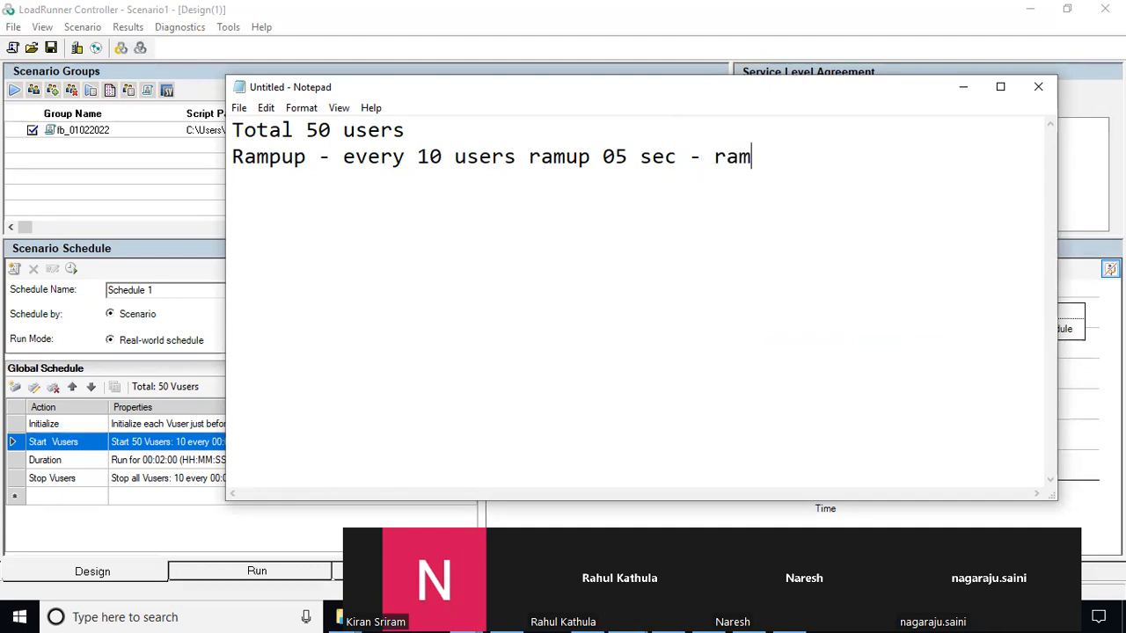
text(pup)
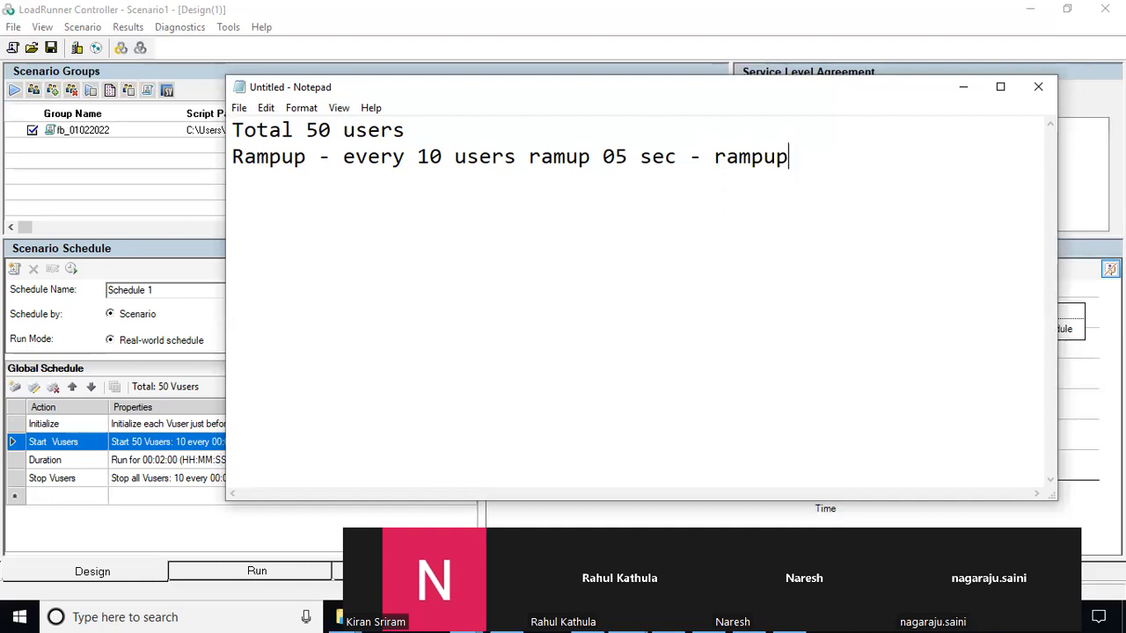
text(= 25 sec)
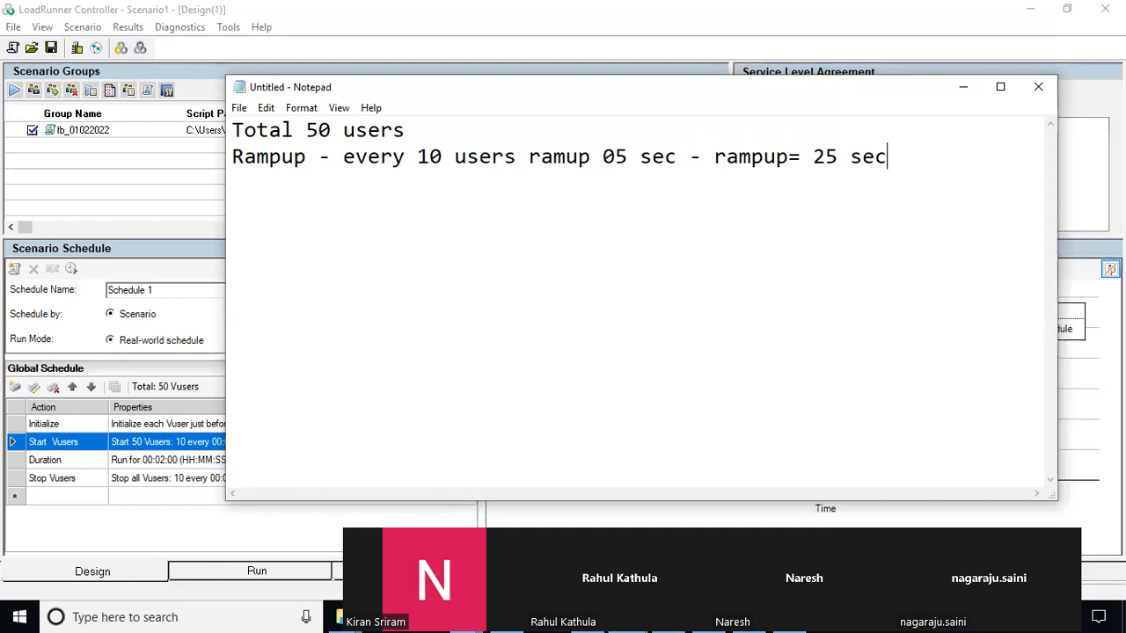
Step: Add the line "Duration 2 min" below the Rampup line
key(Return)
text(Duration)
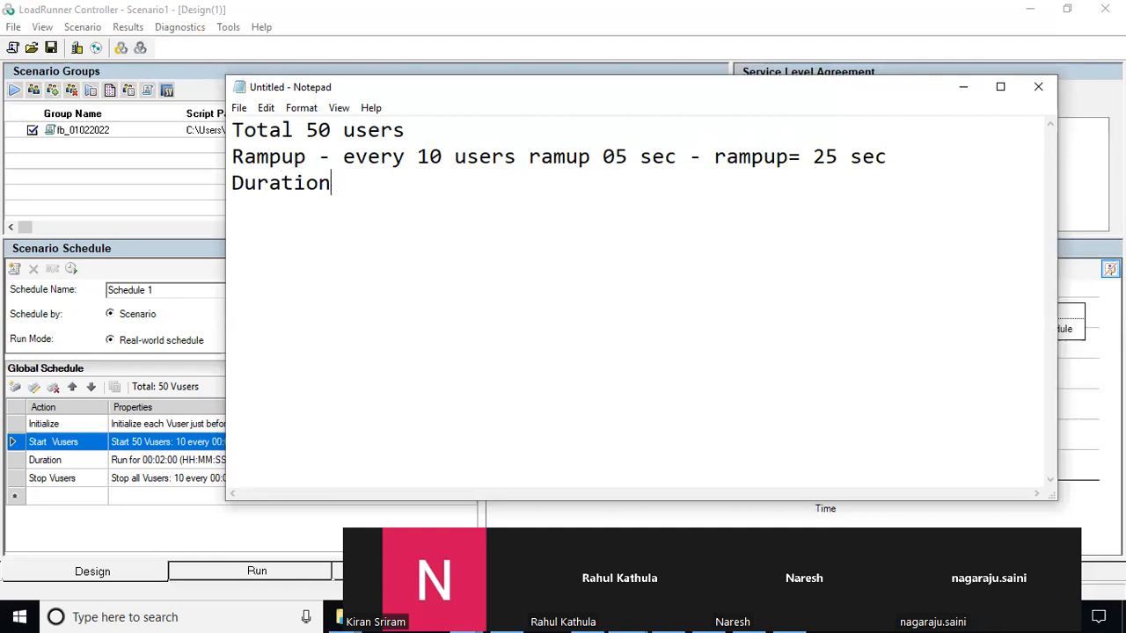
text(min)
key(BackSpace)
key(BackSpace)
key(BackSpace)
text(2 min)
Step: Add the line "Rampupdown every 10 users rampdown - Rampdown=" below the duration
key(Return)
text(R)
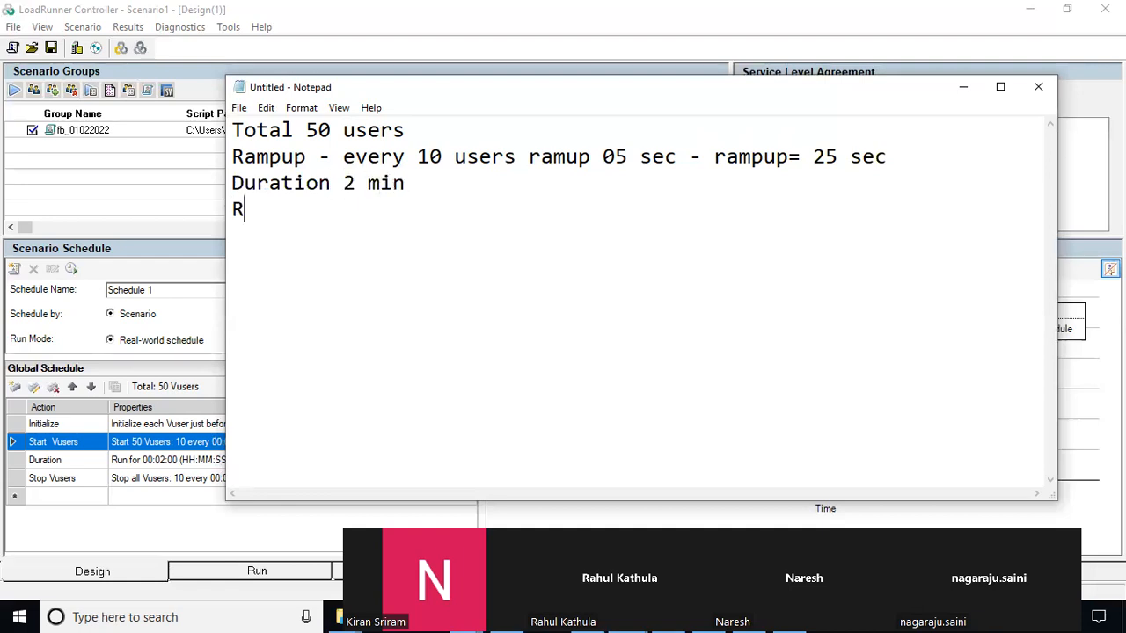
text(ampup)
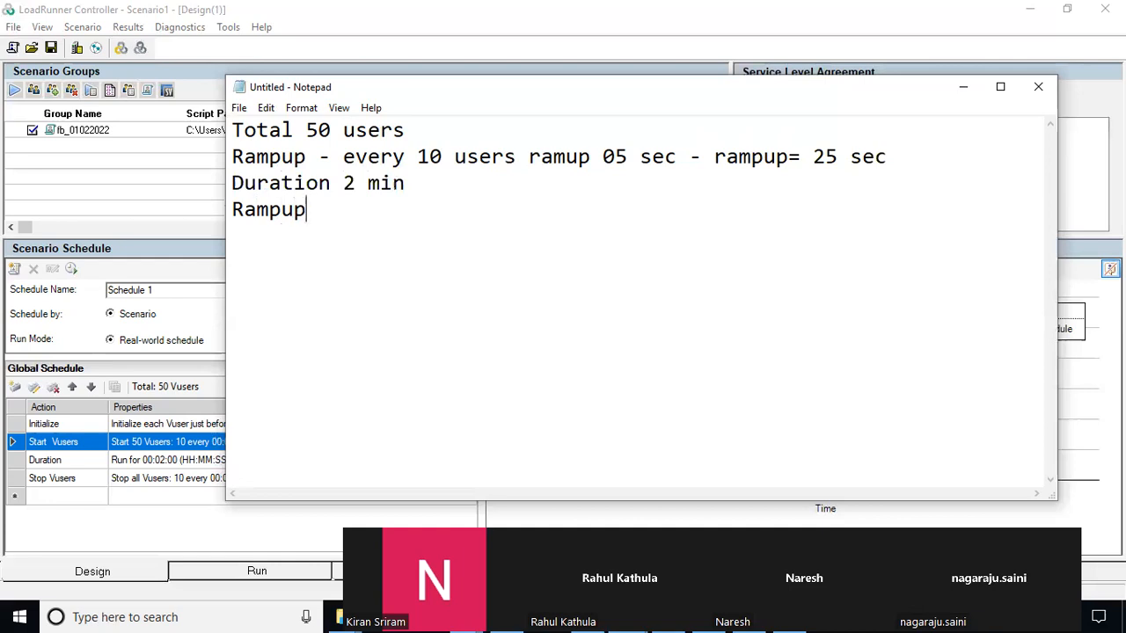
text(down every 10 users rampdown)
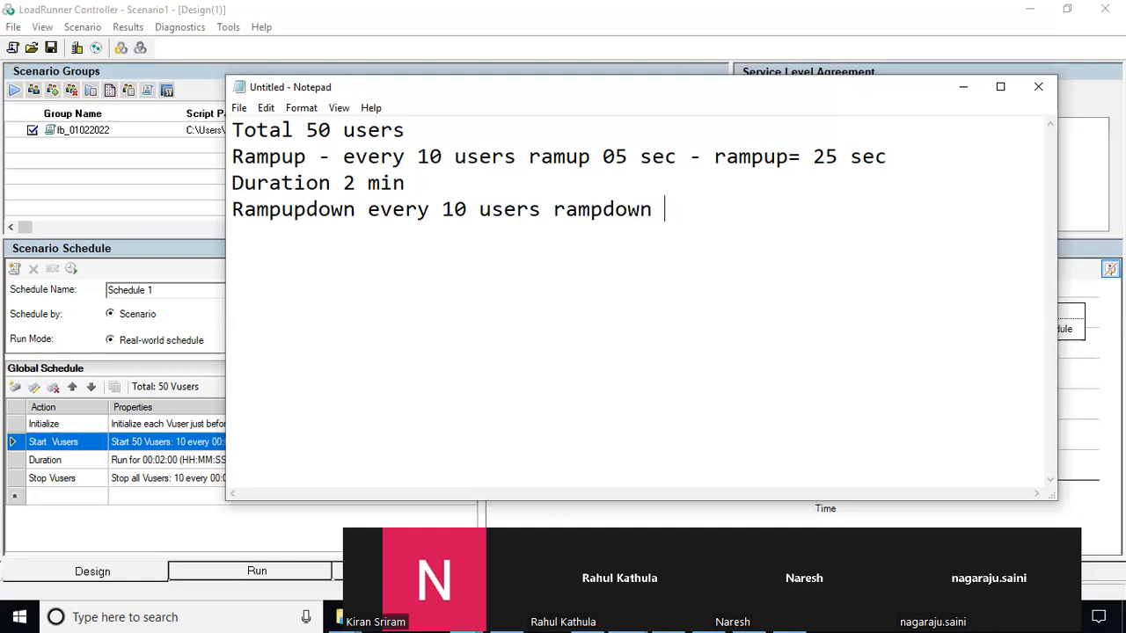
text(  - Ram)
text(pdown)
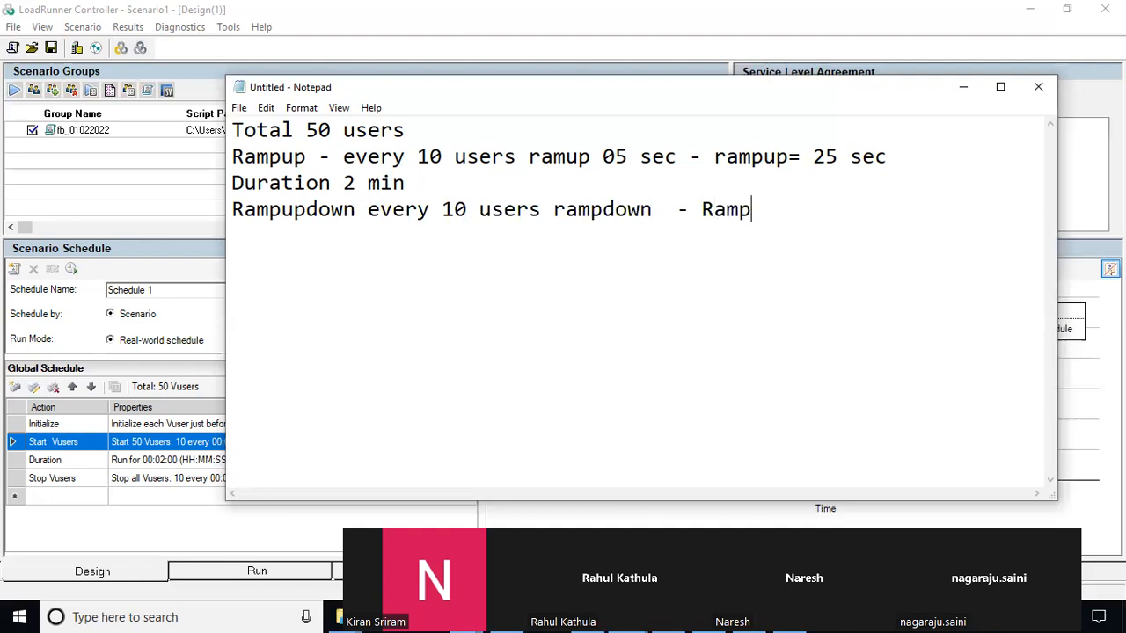
text(=)
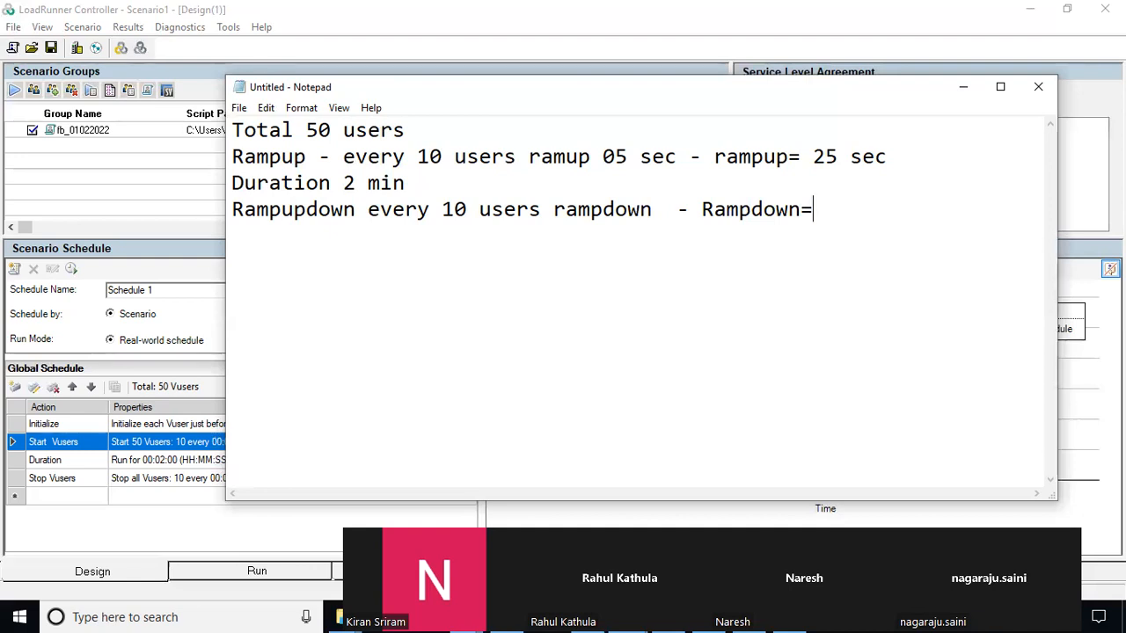
Step: Complete the Rampupdown line with "05 sec" after "rampdown" and "25 sec" after "Rampdown="
click(656, 209)
text(05 sec)
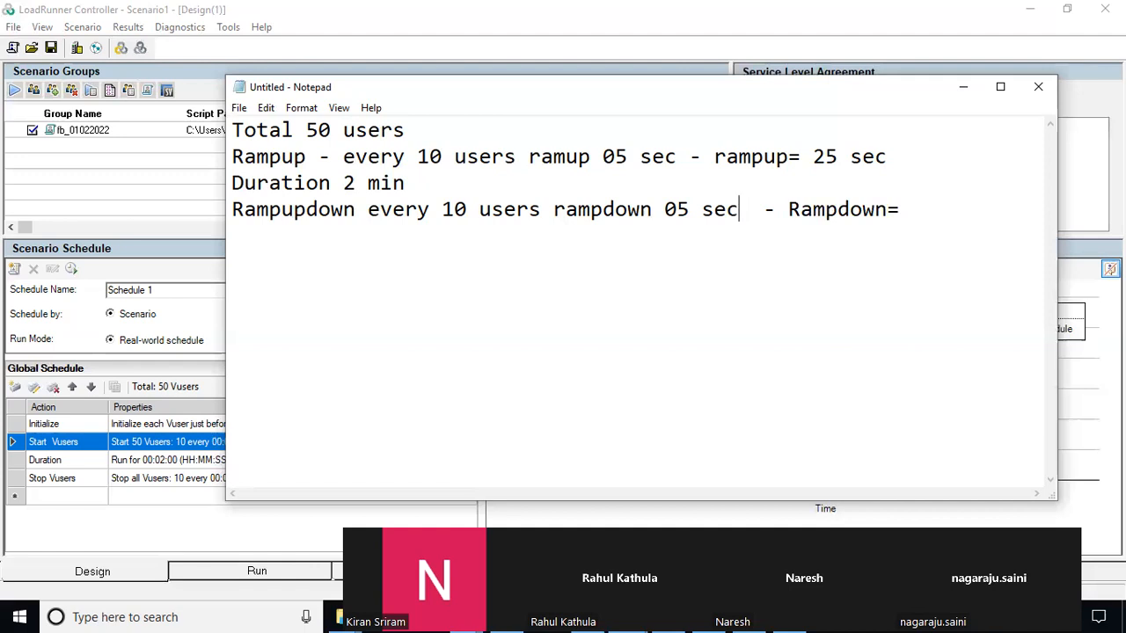
click(913, 207)
text(25 sec)
Step: Add the line "test duration 2 min 50" after a blank line at the end of the note
key(Return)
key(Return)
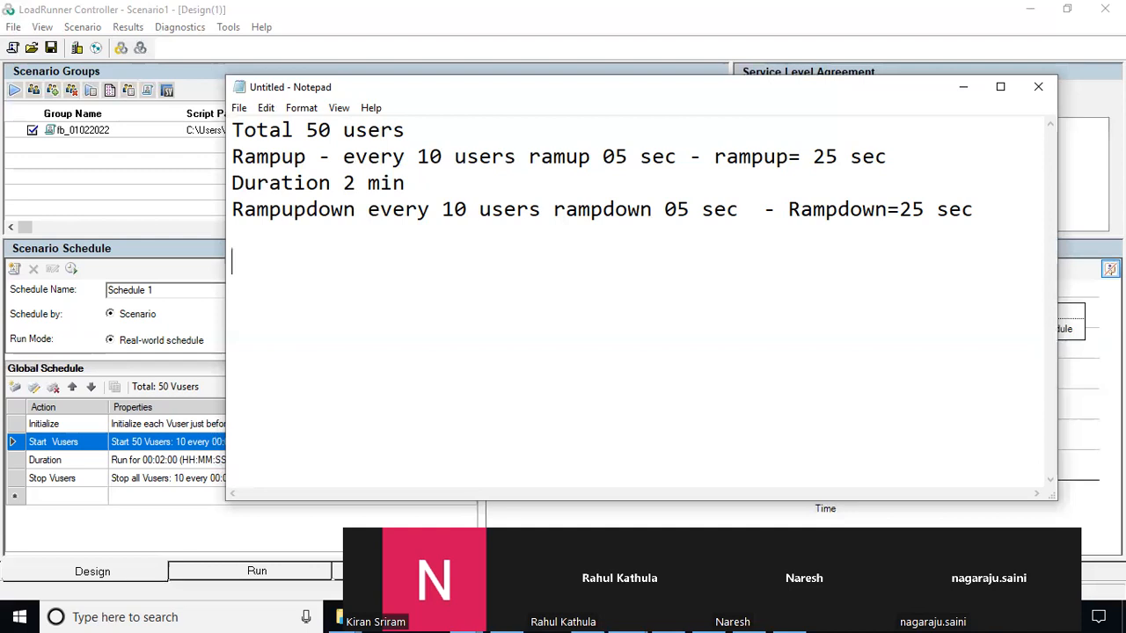
text(test du)
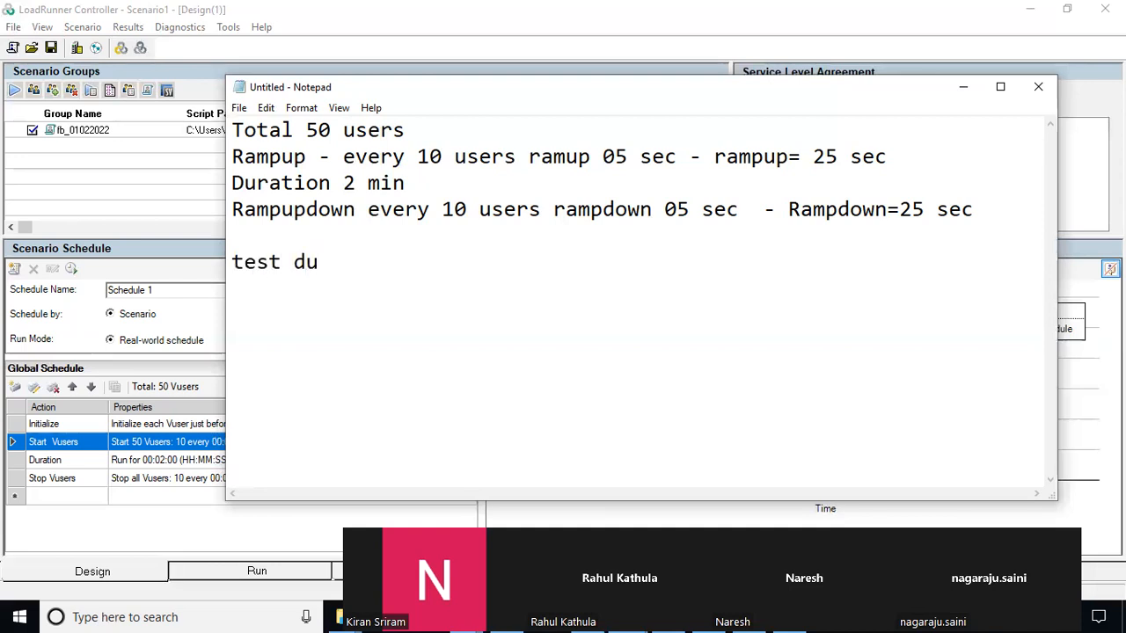
text(ration 2 min 50)
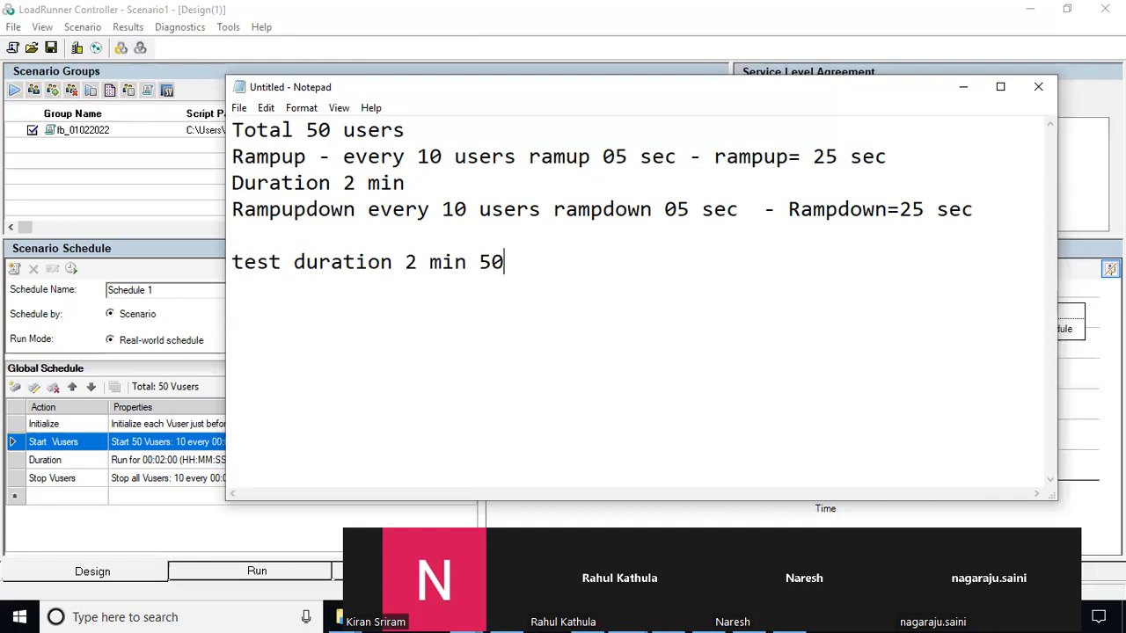
Step: Minimize Notepad to return to LoadRunner Controller and accept the Start Vusers action's settings as they are
click(963, 91)
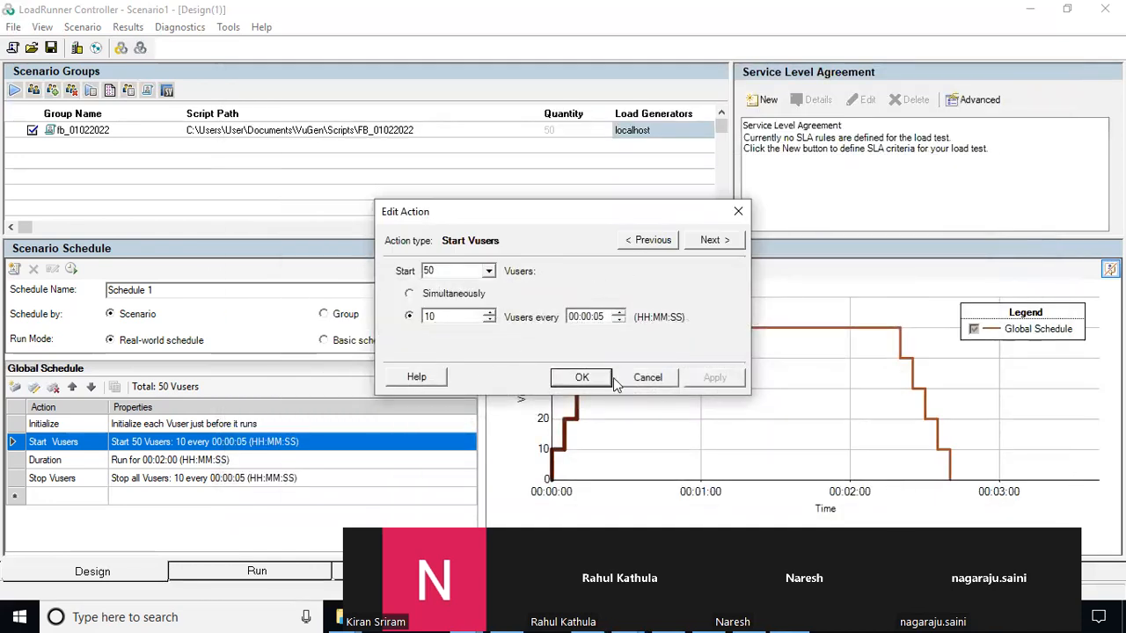
click(582, 377)
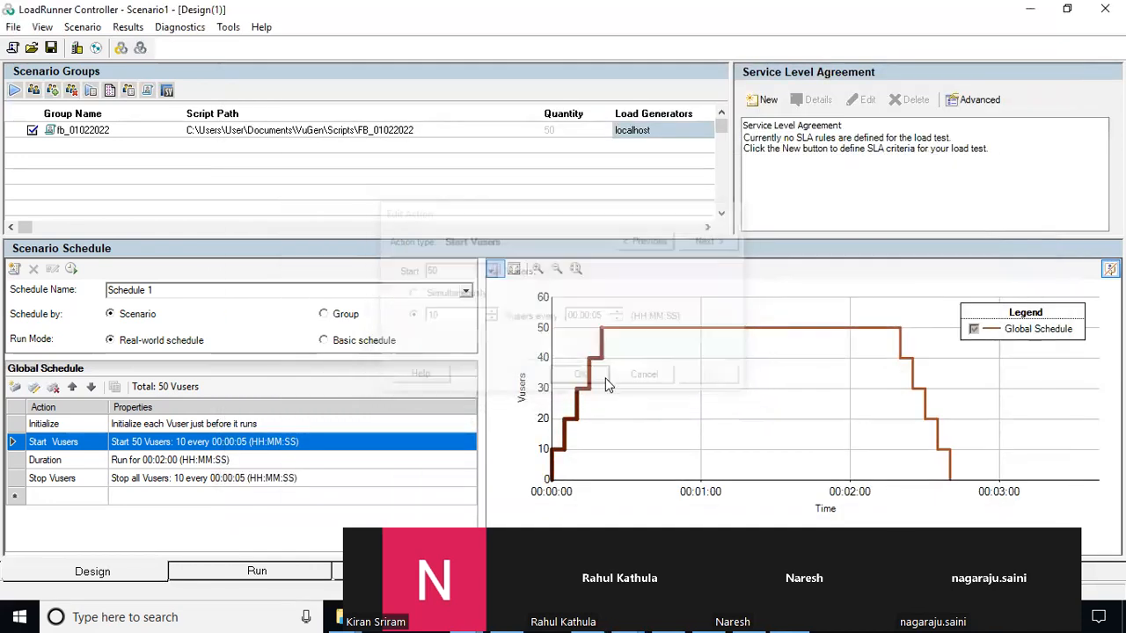
double_click(165, 447)
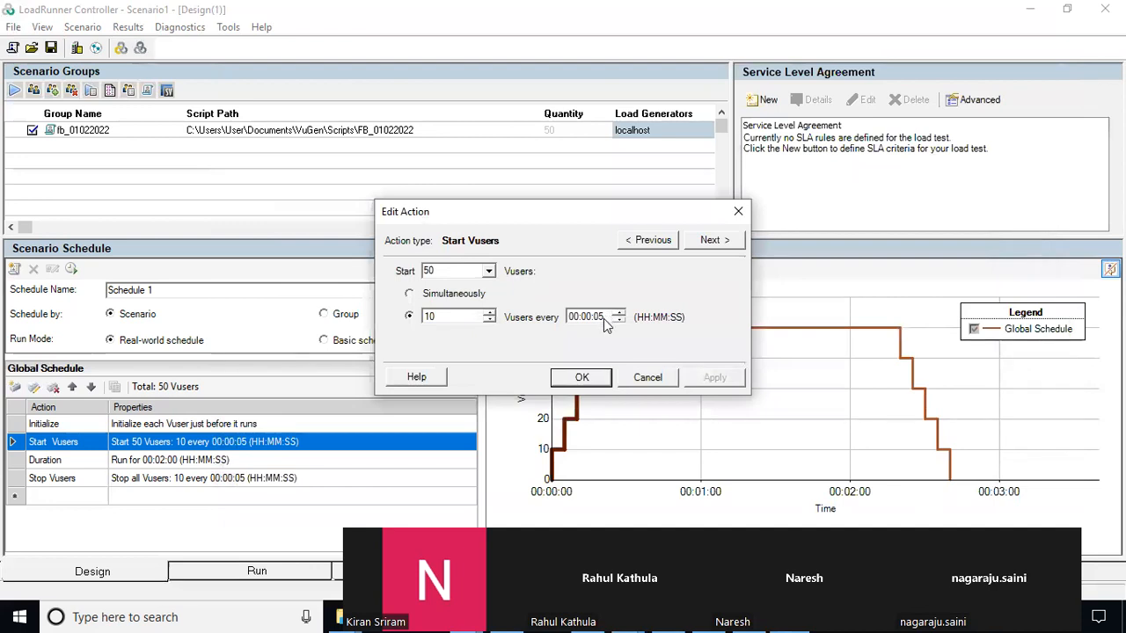
double_click(446, 272)
click(446, 272)
text(0)
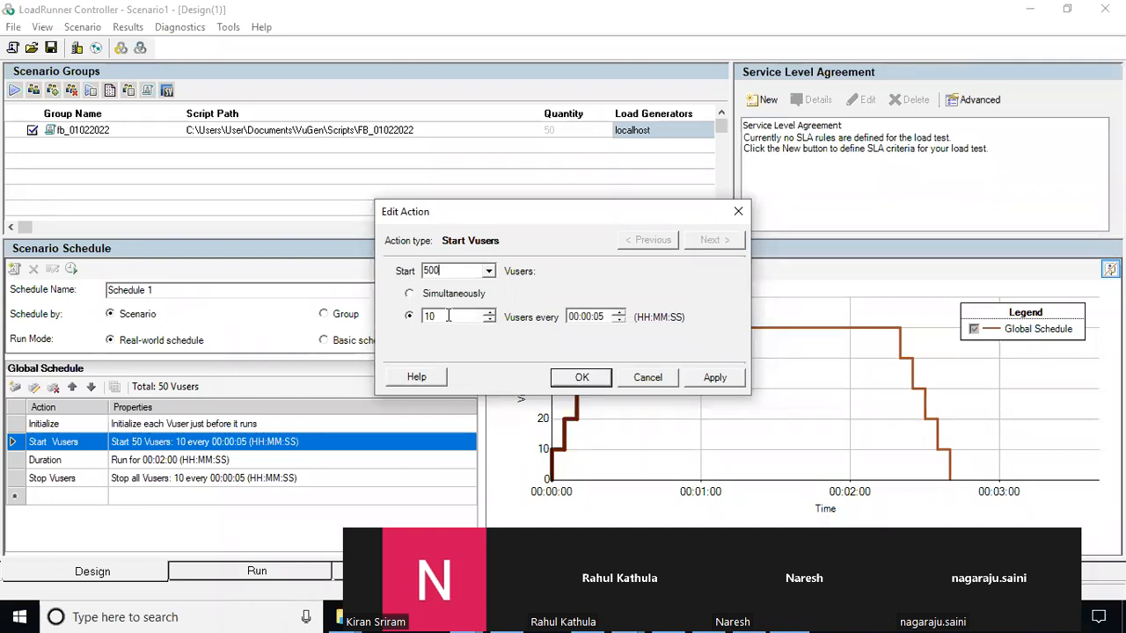
key(BackSpace)
key(BackSpace)
key(BackSpace)
text(100)
double_click(431, 315)
text(20)
double_click(461, 270)
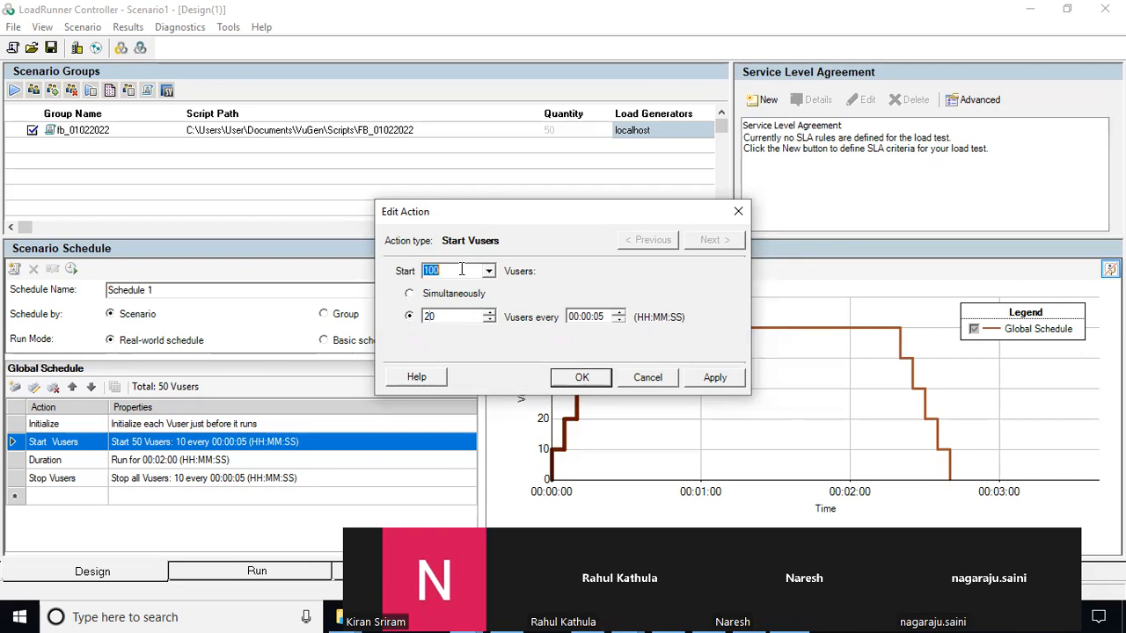
click(738, 213)
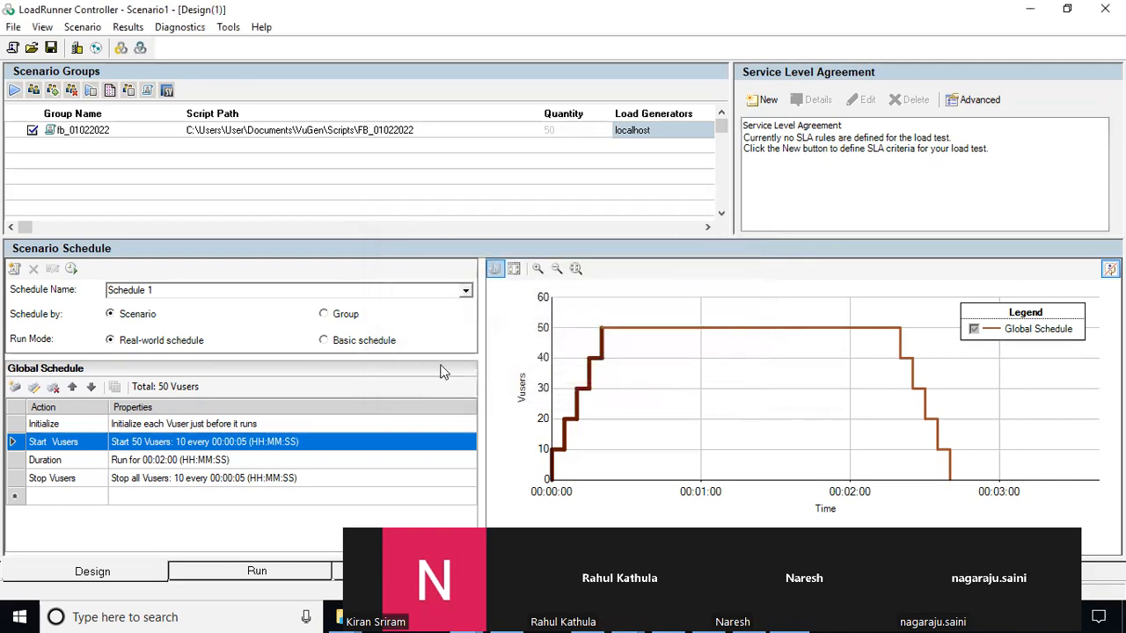
Step: Review the Stop Vusers action's settings without changes, and highlight the Start Vusers and Duration phases in the schedule graph
double_click(198, 478)
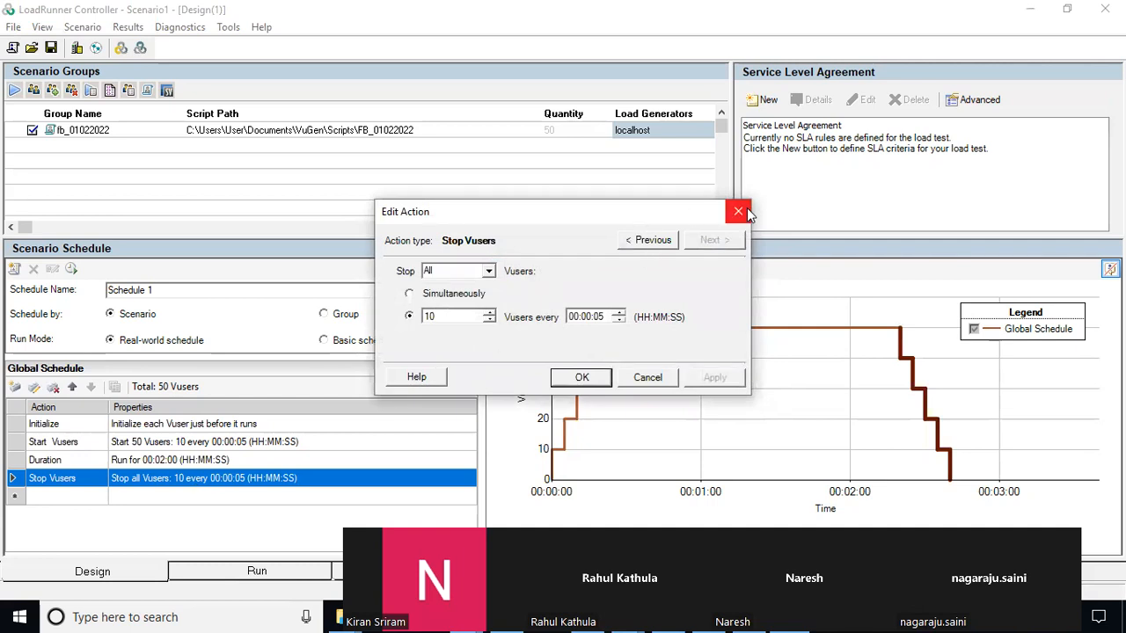
click(743, 211)
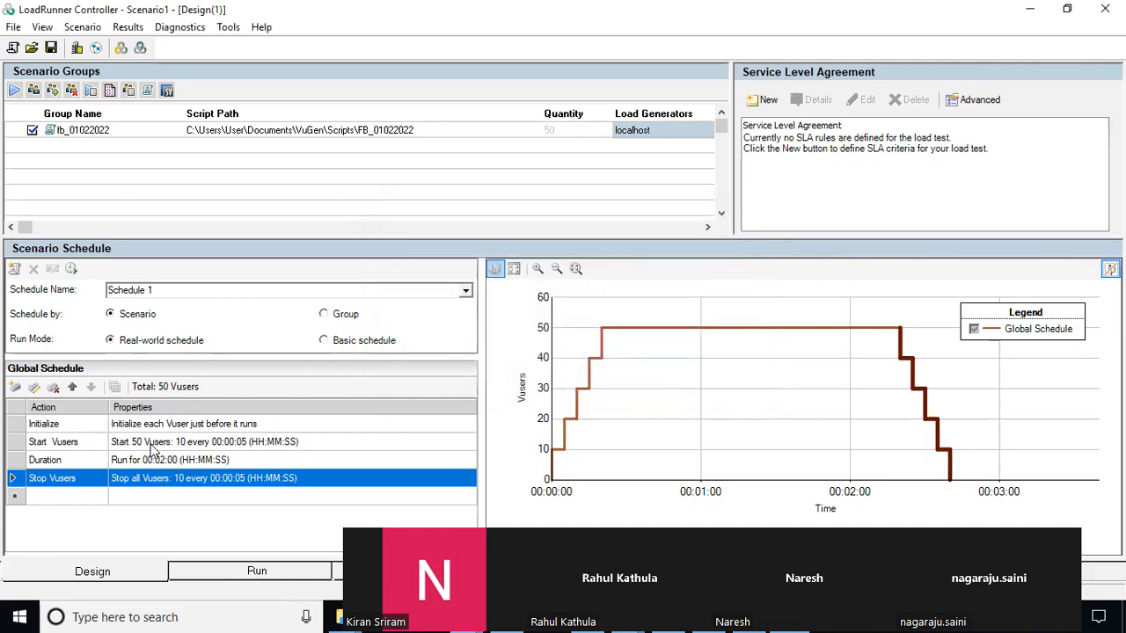
click(150, 447)
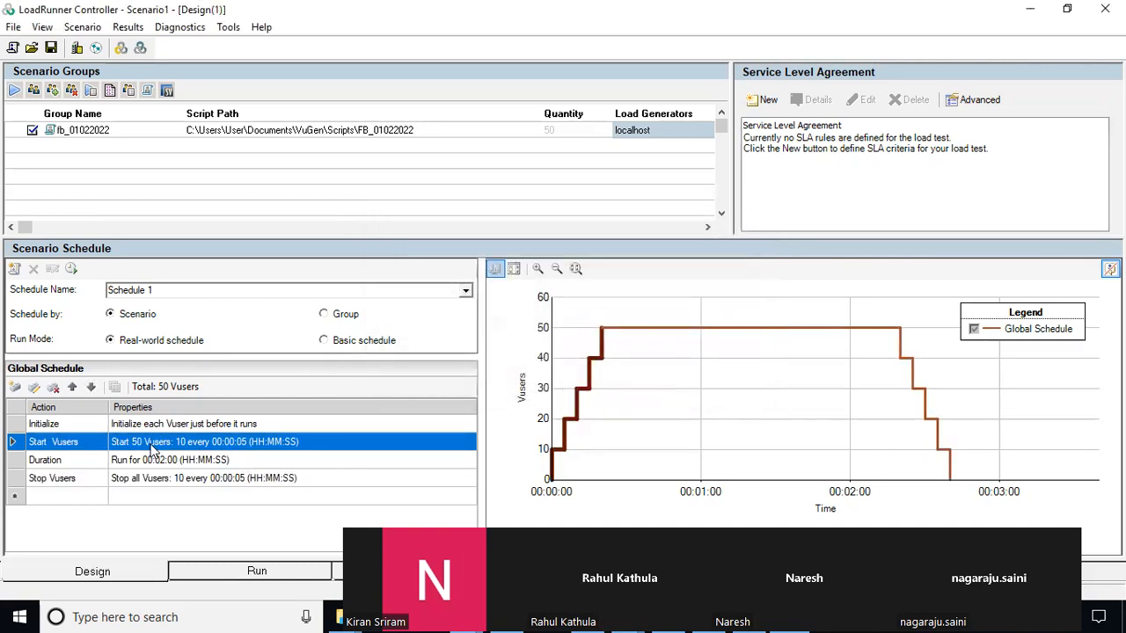
click(141, 466)
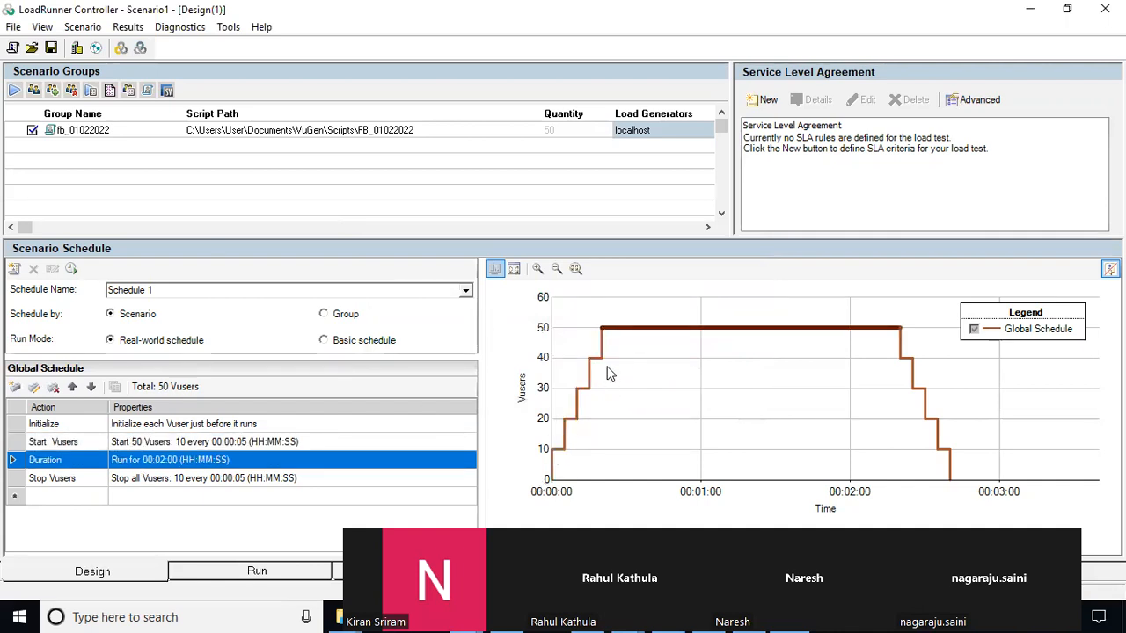
Step: Examine the time and Vuser count at each ramp-up, steady-state and ramp-down point of the schedule graph
mouse_move(556, 454)
mouse_move(569, 426)
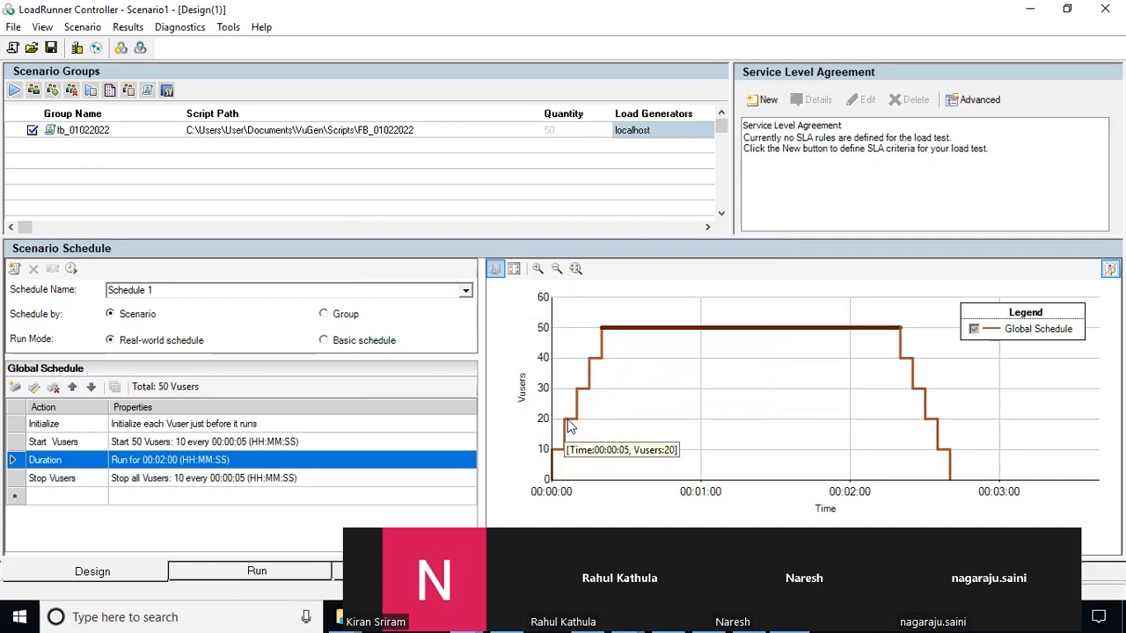
mouse_move(580, 397)
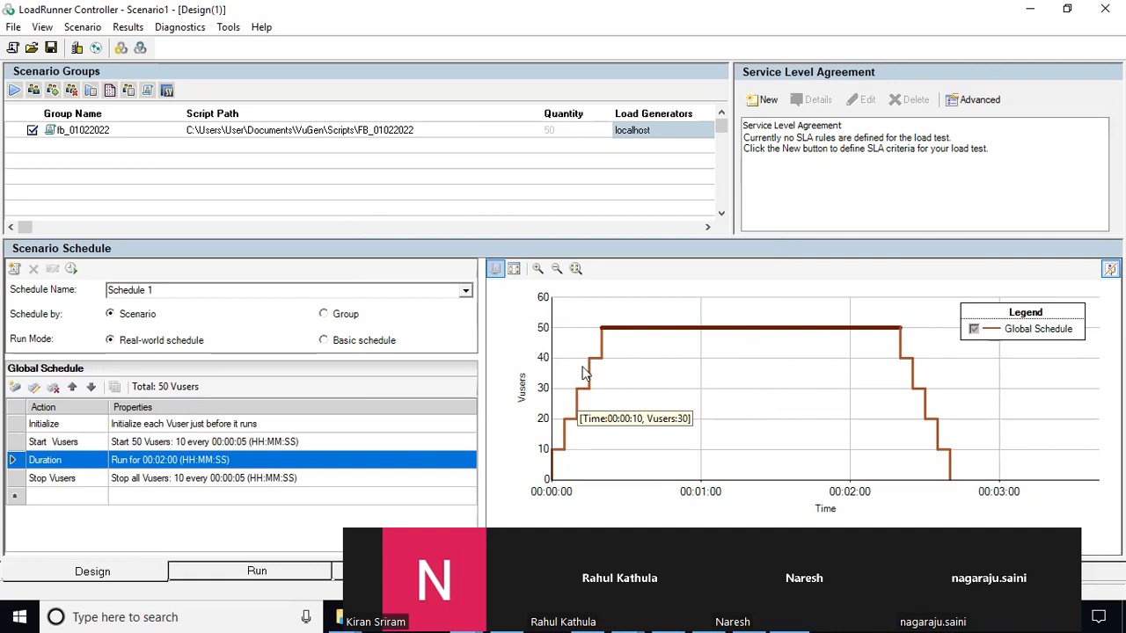
mouse_move(592, 365)
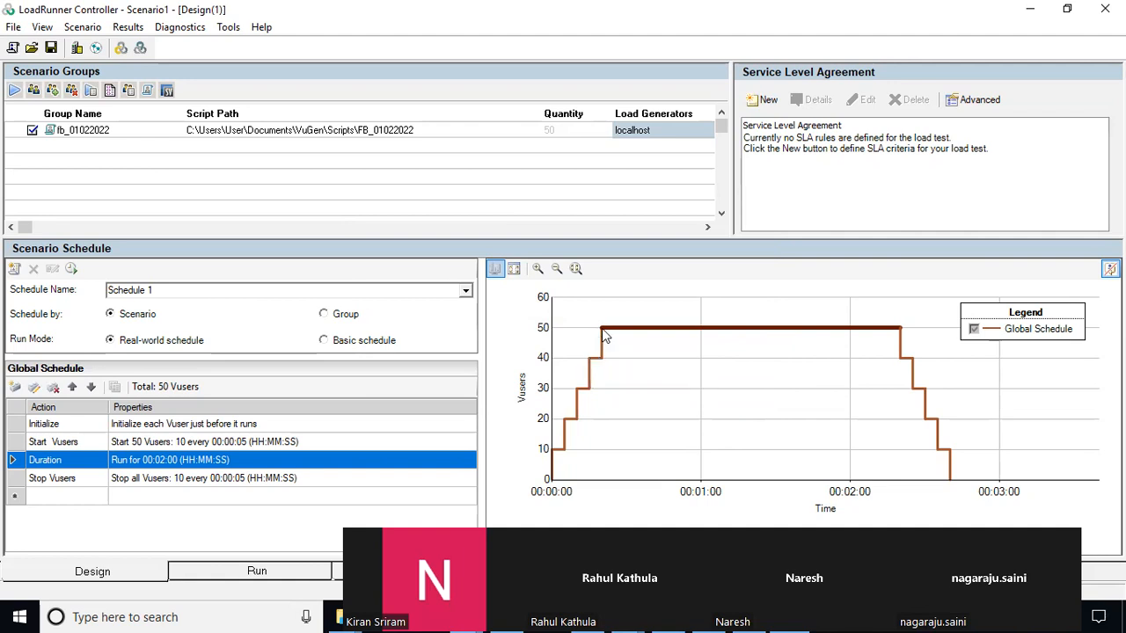
mouse_move(603, 330)
mouse_move(719, 332)
mouse_move(833, 332)
mouse_move(906, 363)
mouse_move(914, 387)
mouse_move(925, 424)
mouse_move(939, 452)
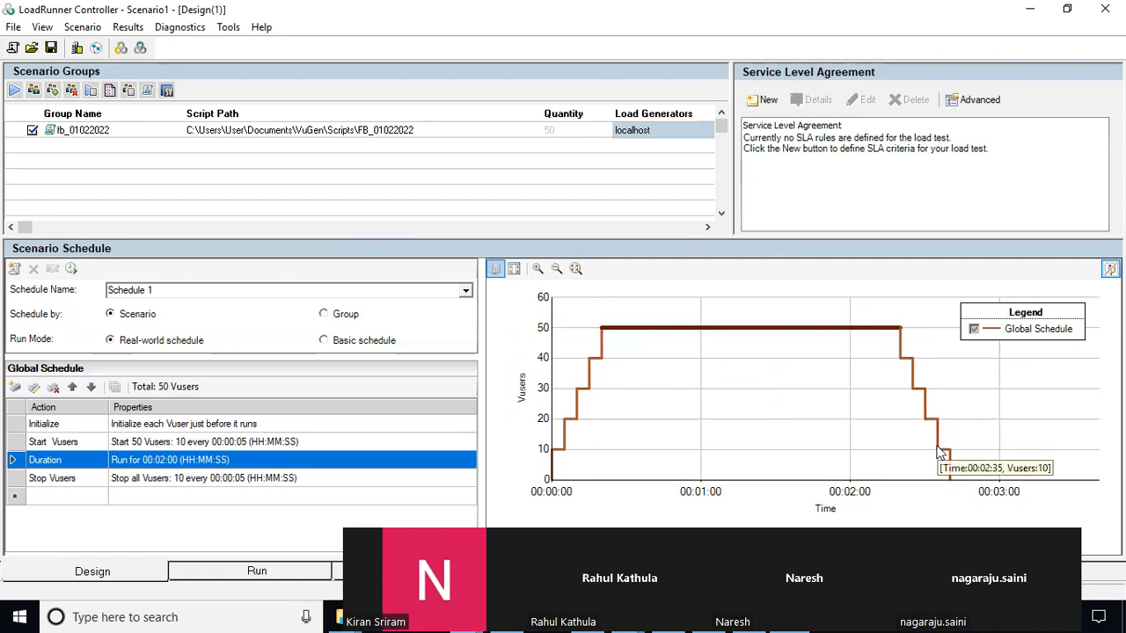
mouse_move(949, 482)
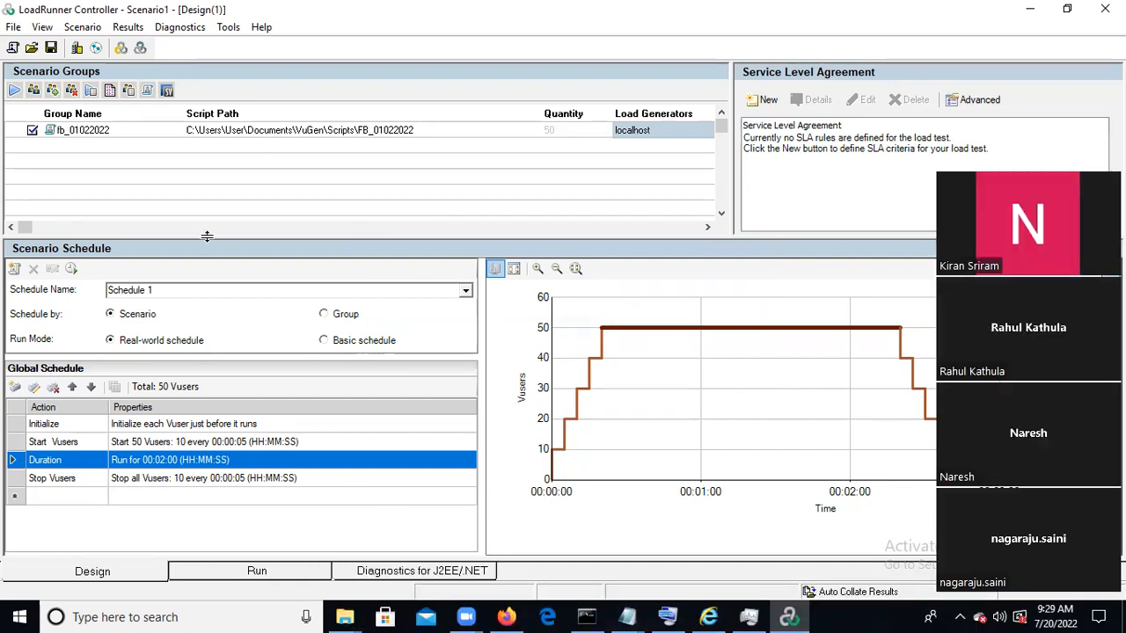
click(239, 443)
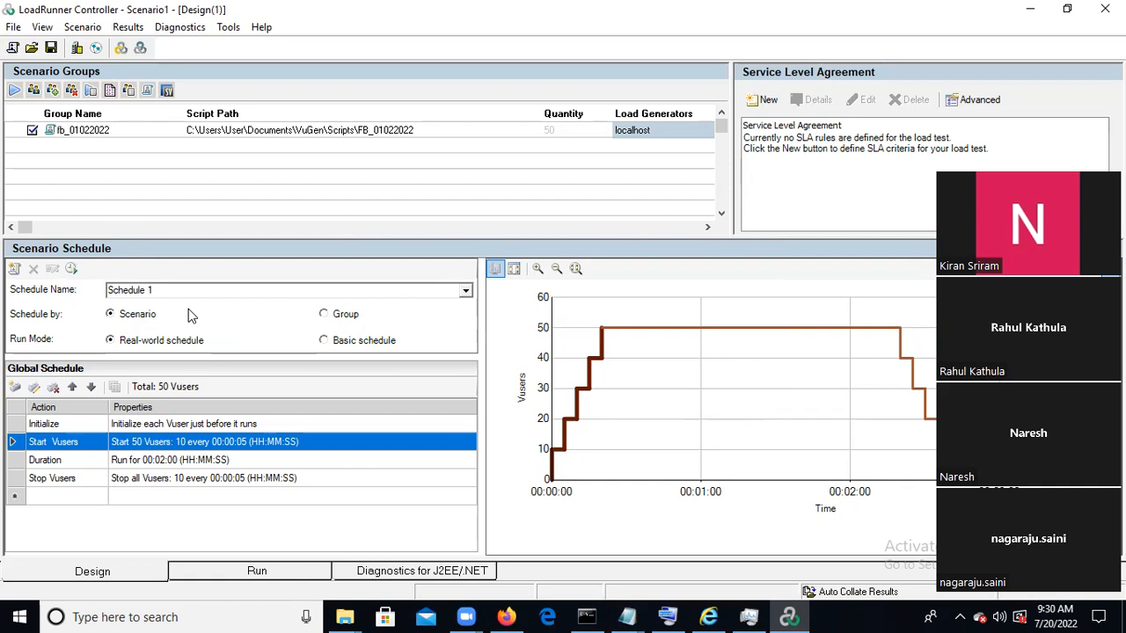
Step: Add a second scenario group using the Fbookin_03012022 script
click(150, 147)
click(176, 145)
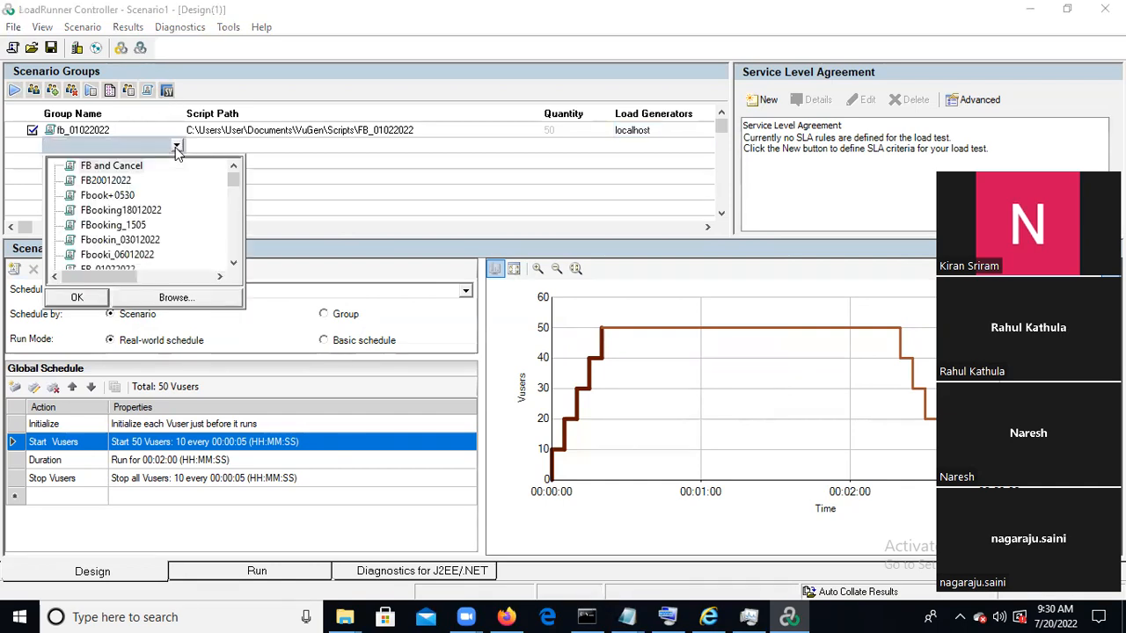
click(107, 244)
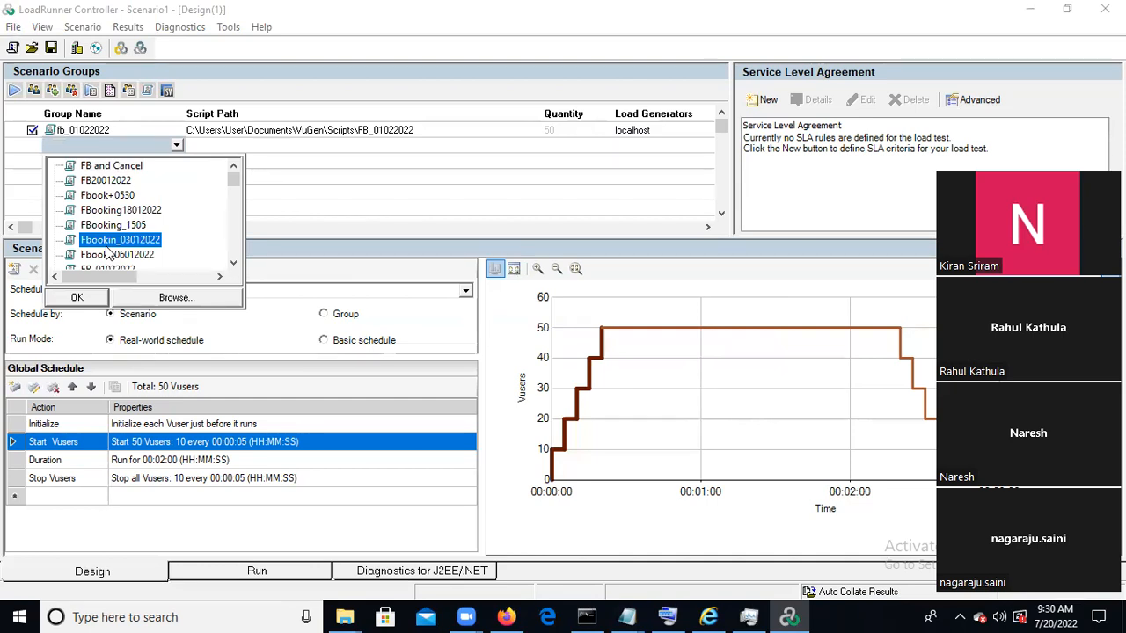
double_click(117, 243)
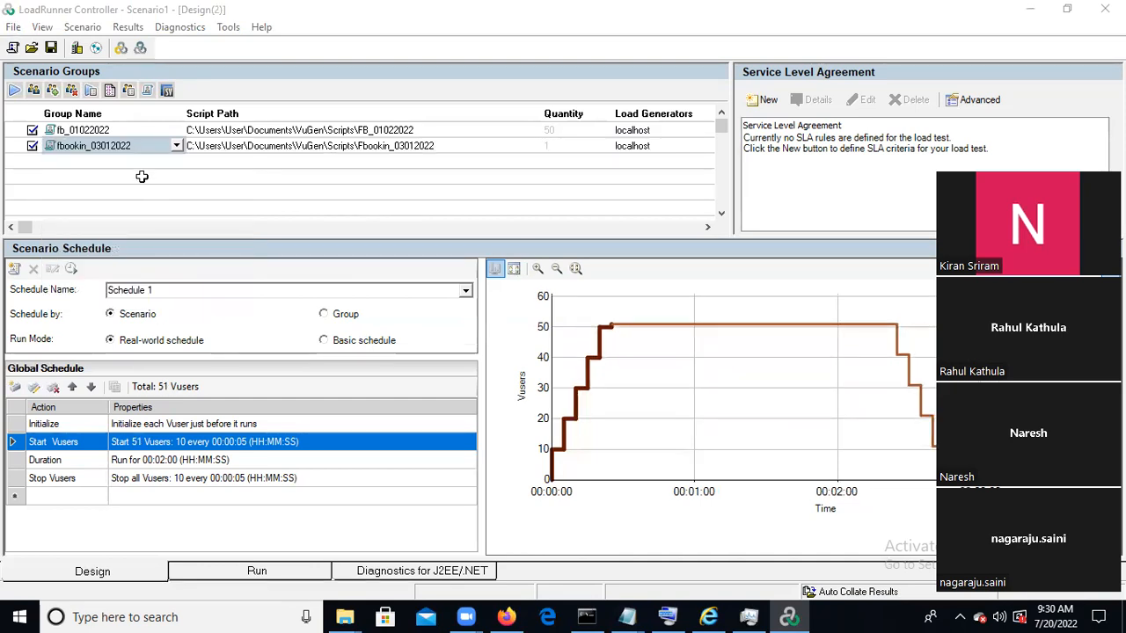
Step: Add a third scenario group using the Fbooki_06012022 script
click(166, 163)
click(176, 163)
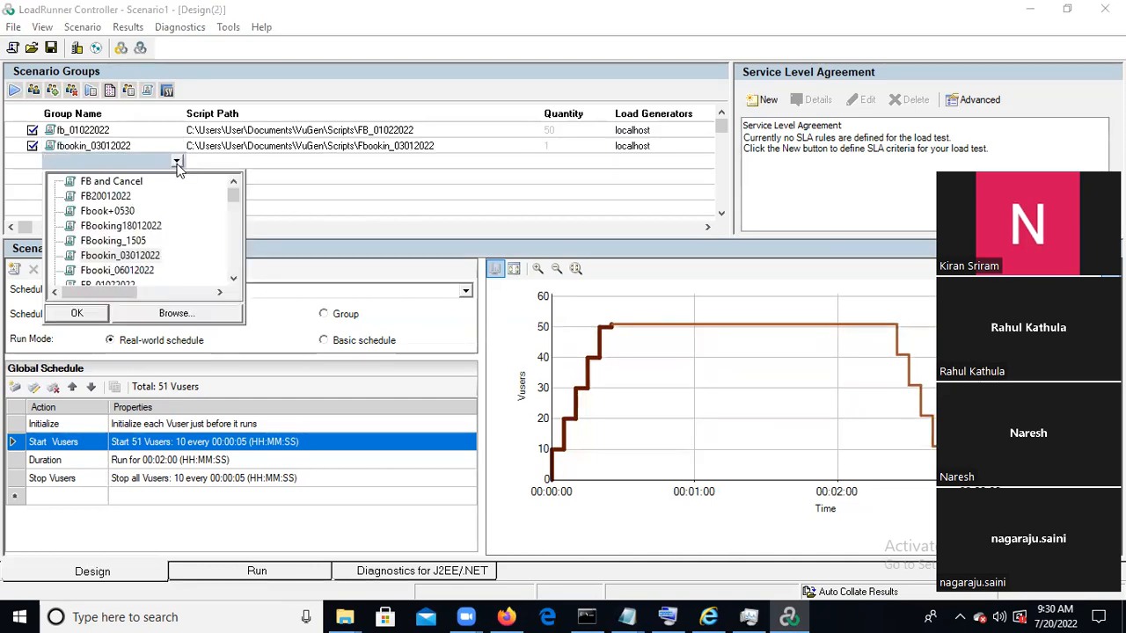
click(133, 255)
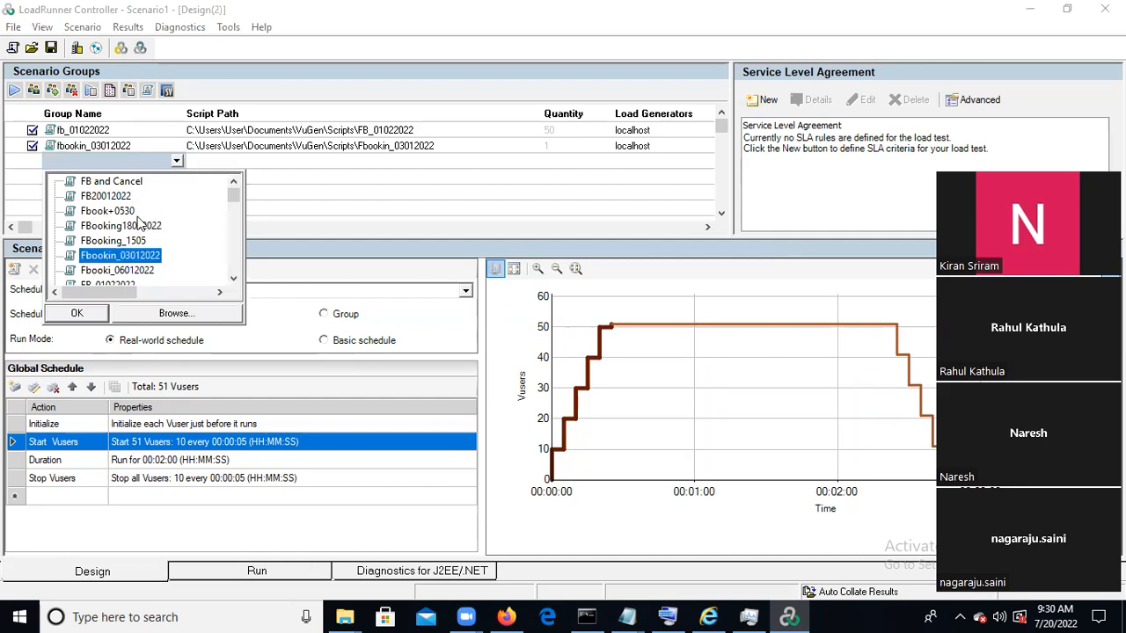
click(128, 270)
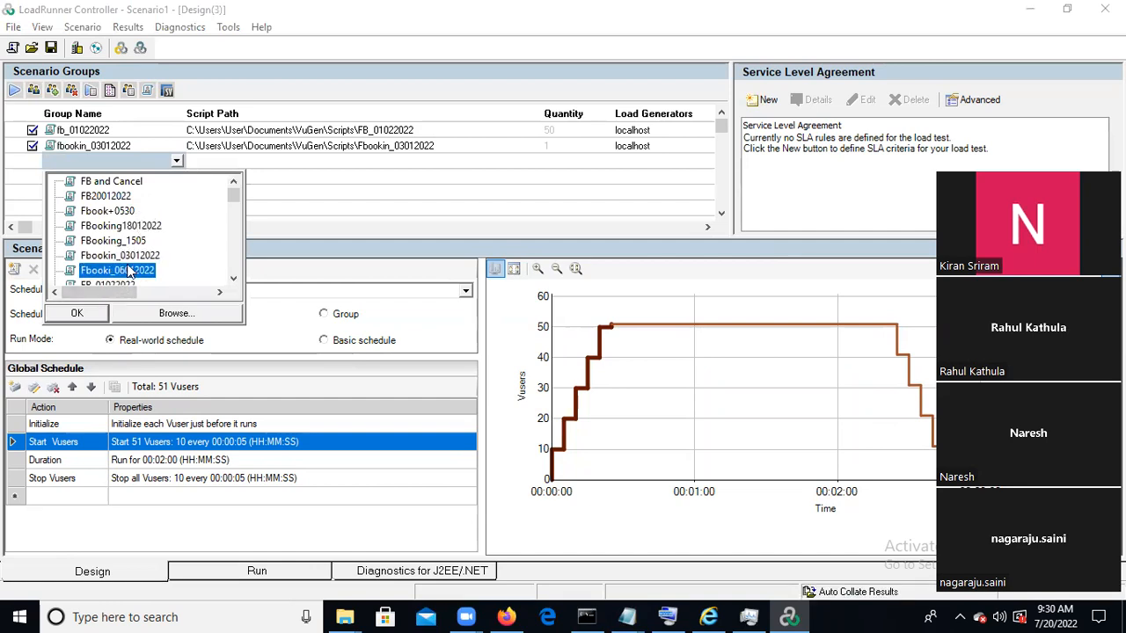
double_click(127, 270)
click(234, 205)
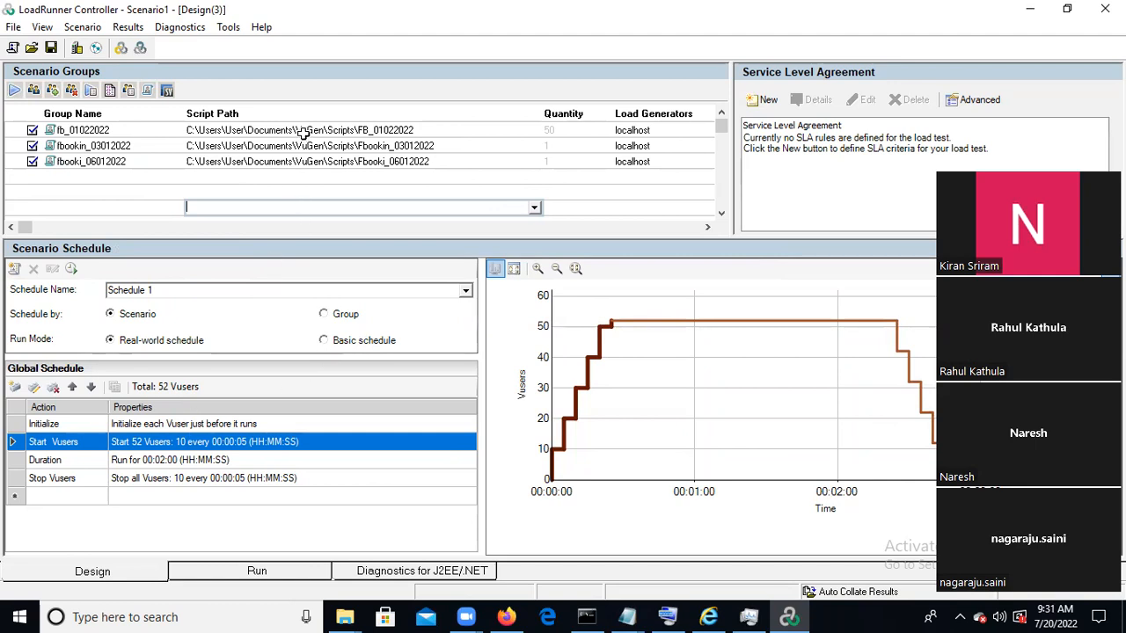
Step: Change the scenario schedule from scheduling by scenario to scheduling by group
click(156, 130)
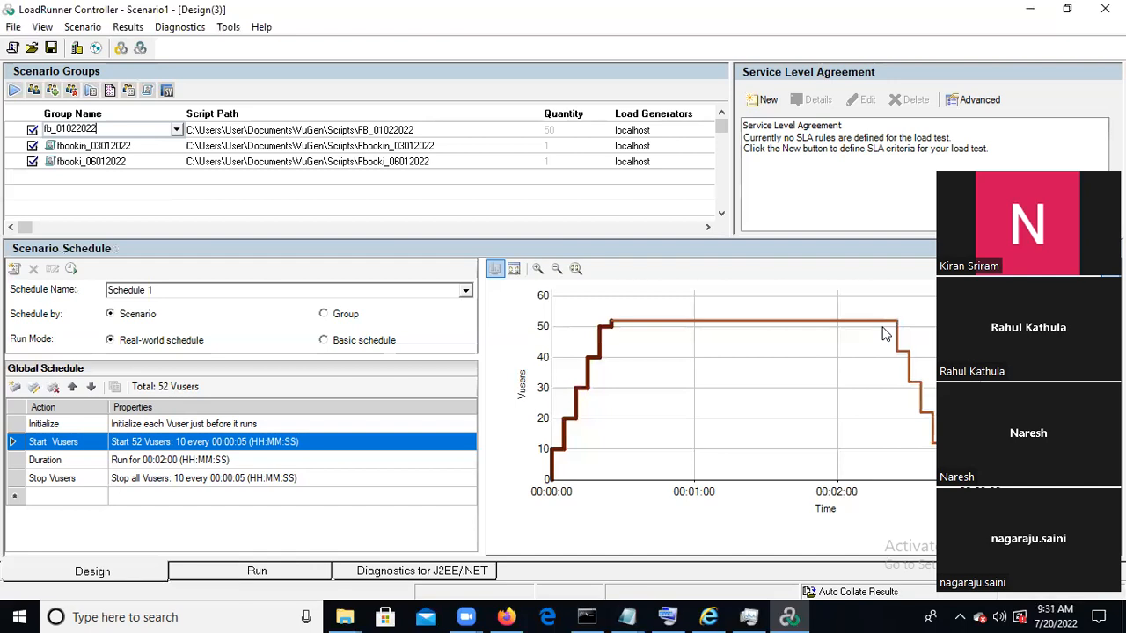
click(169, 186)
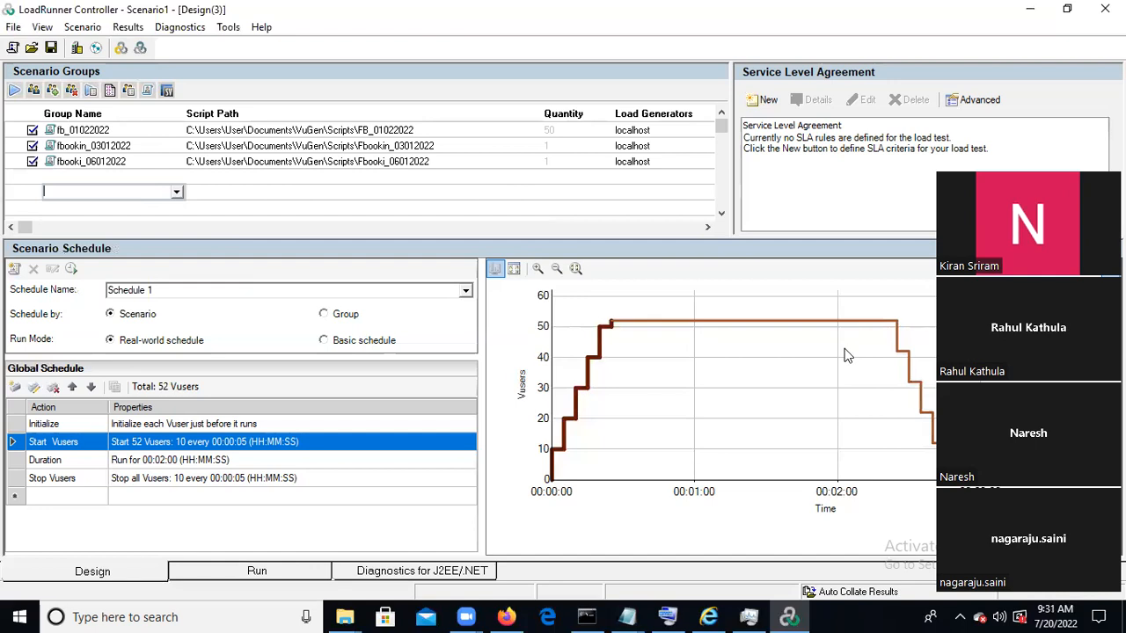
click(331, 317)
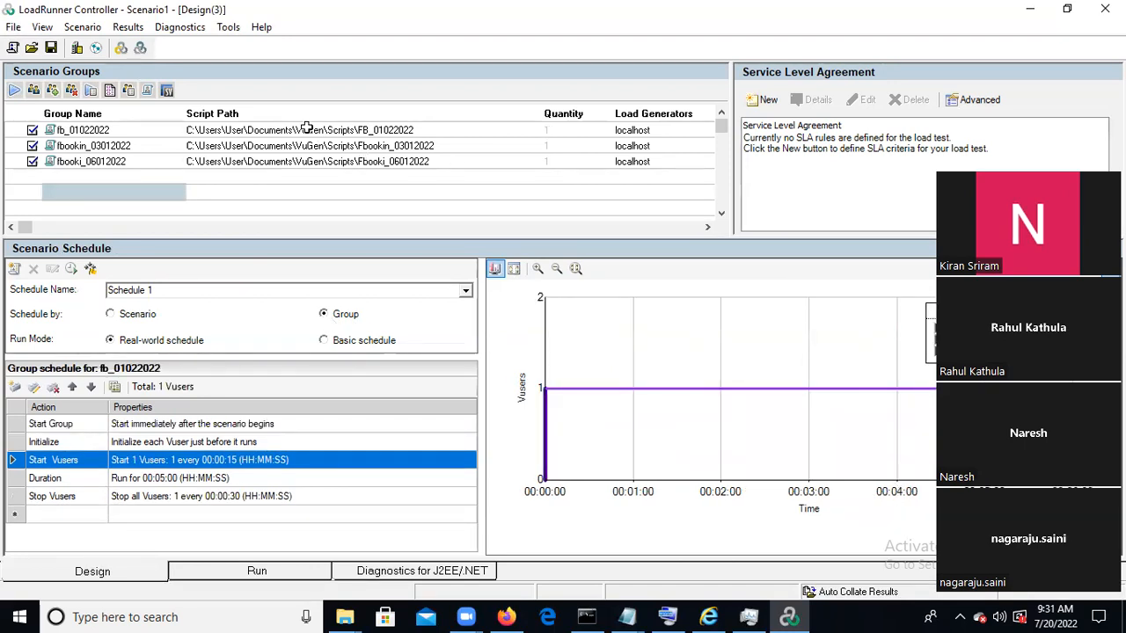
Step: Set the fb_01022022 group's Start Vusers action to start 10 Vusers, 2 at a time
click(132, 129)
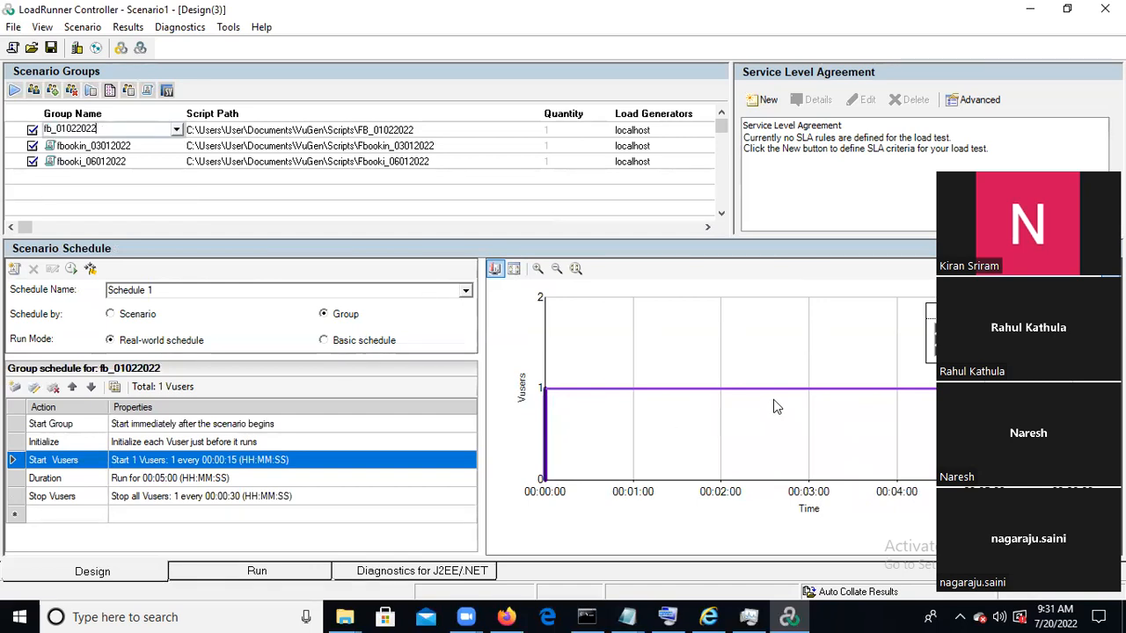
double_click(202, 465)
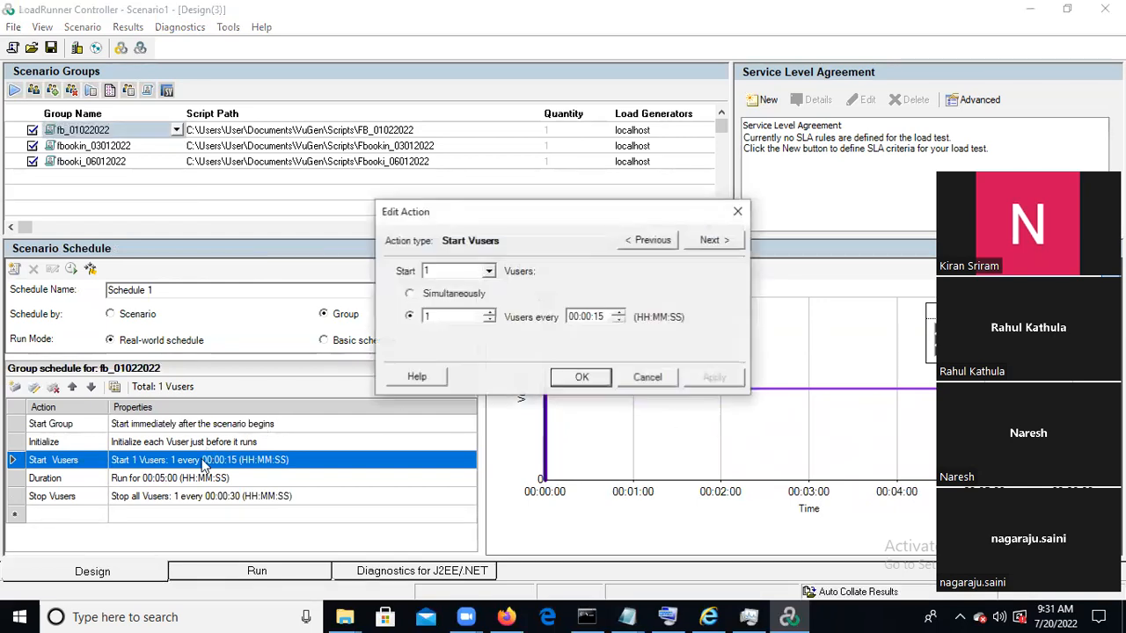
text(10)
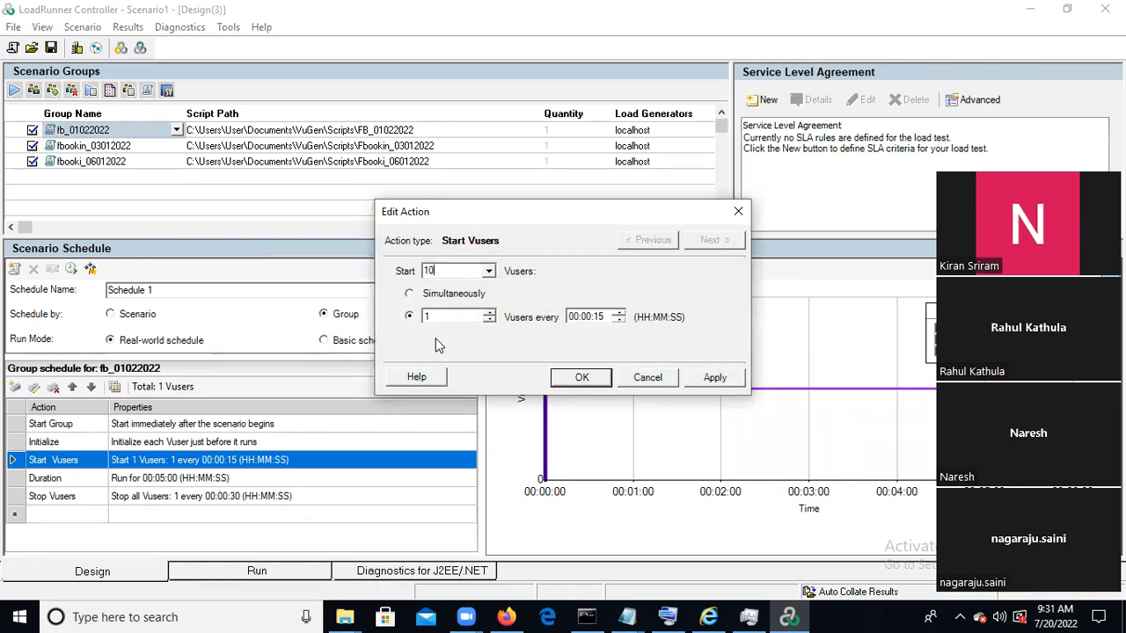
double_click(428, 317)
text(2)
click(581, 376)
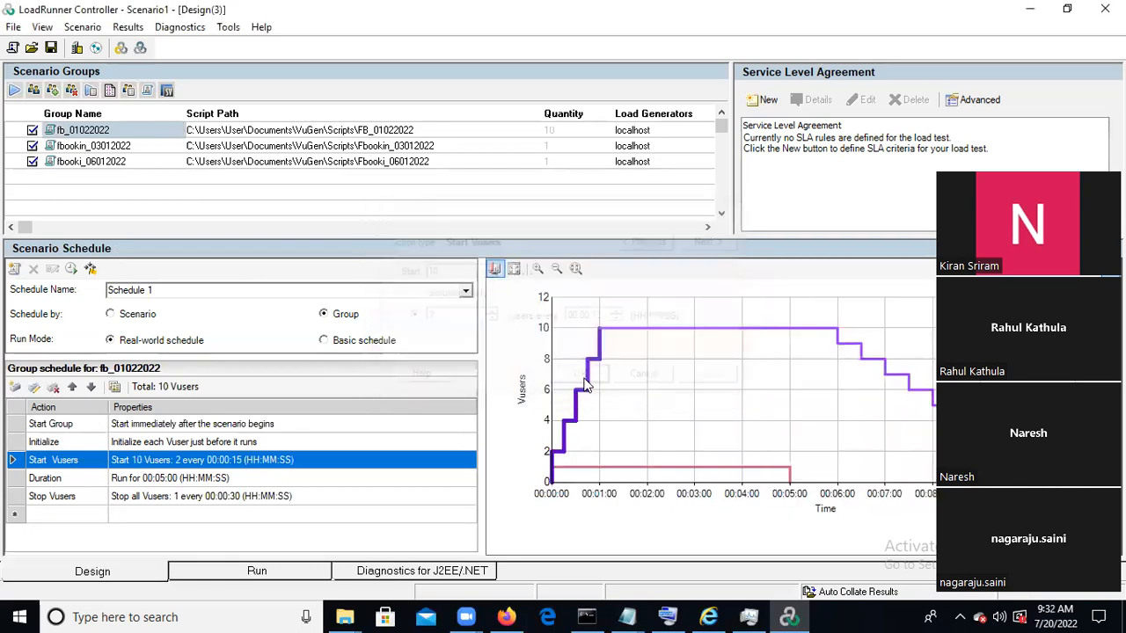
Step: Set the fb_01022022 group's run duration to 00:02:00
double_click(184, 480)
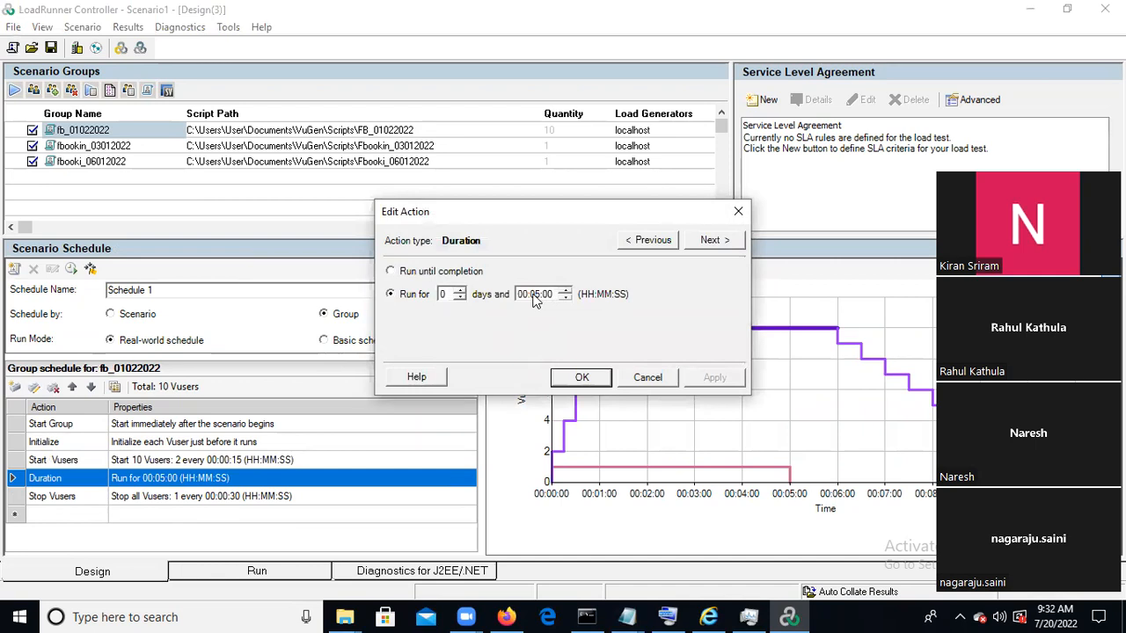
click(530, 295)
click(535, 300)
text(03)
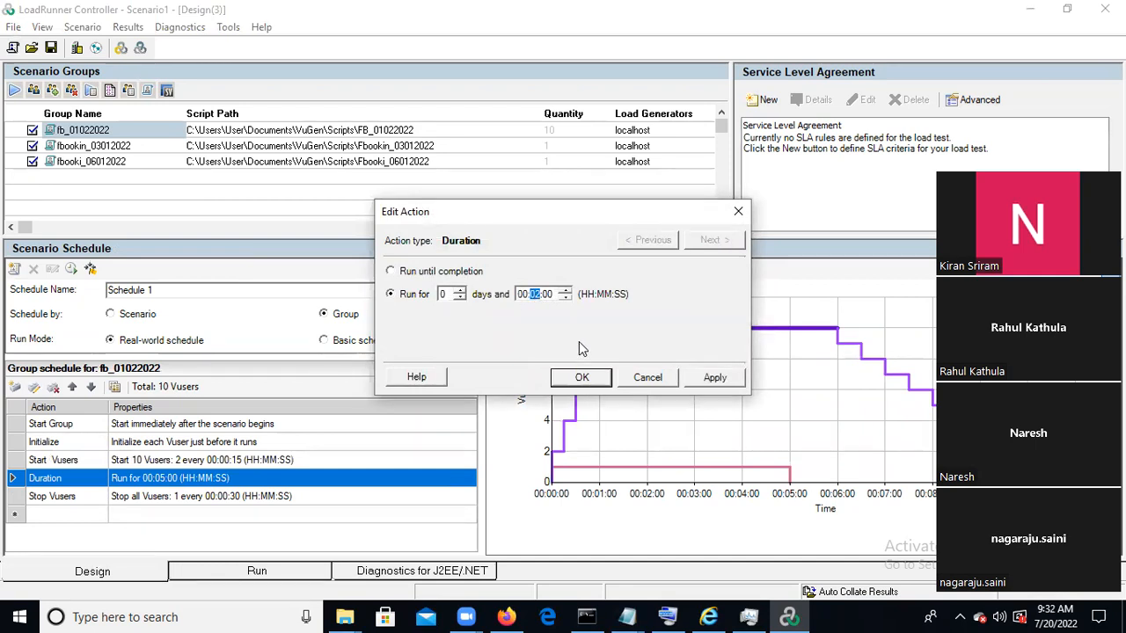
click(580, 376)
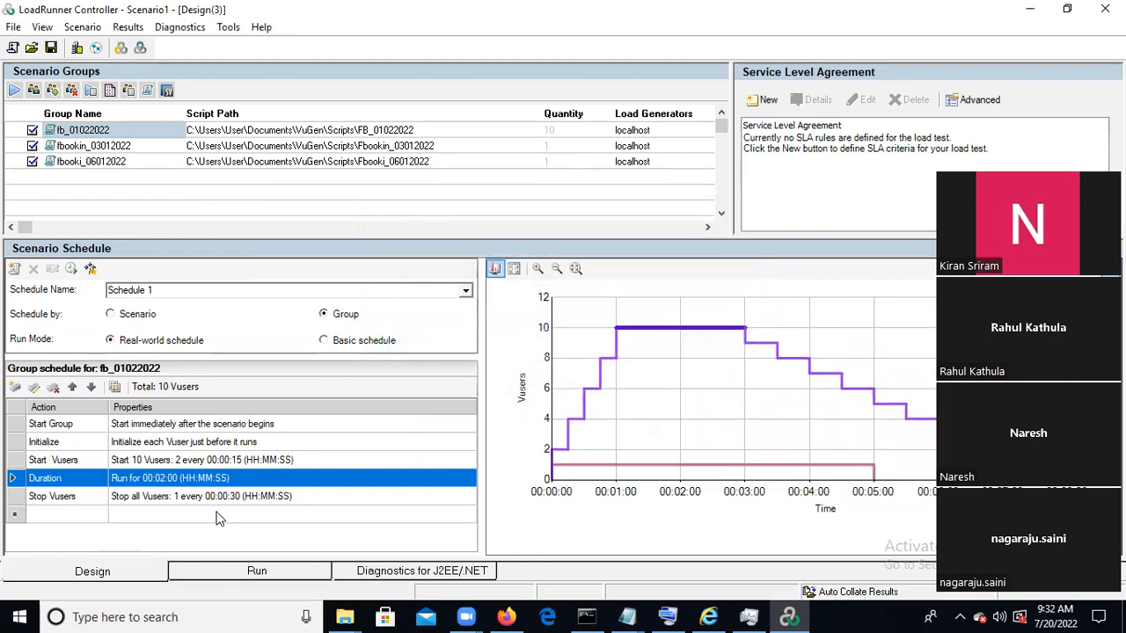
Step: Set the fb_01022022 group's Stop Vusers action to stop 2 Vusers every 00:00:10
double_click(180, 498)
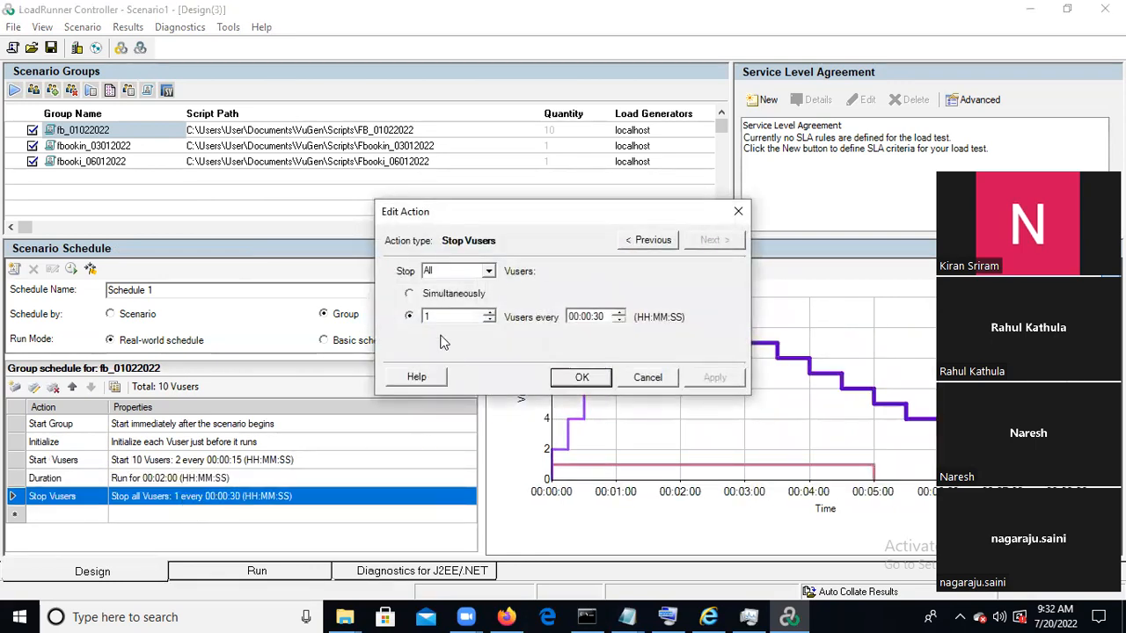
double_click(436, 317)
text(2)
click(597, 318)
text(10)
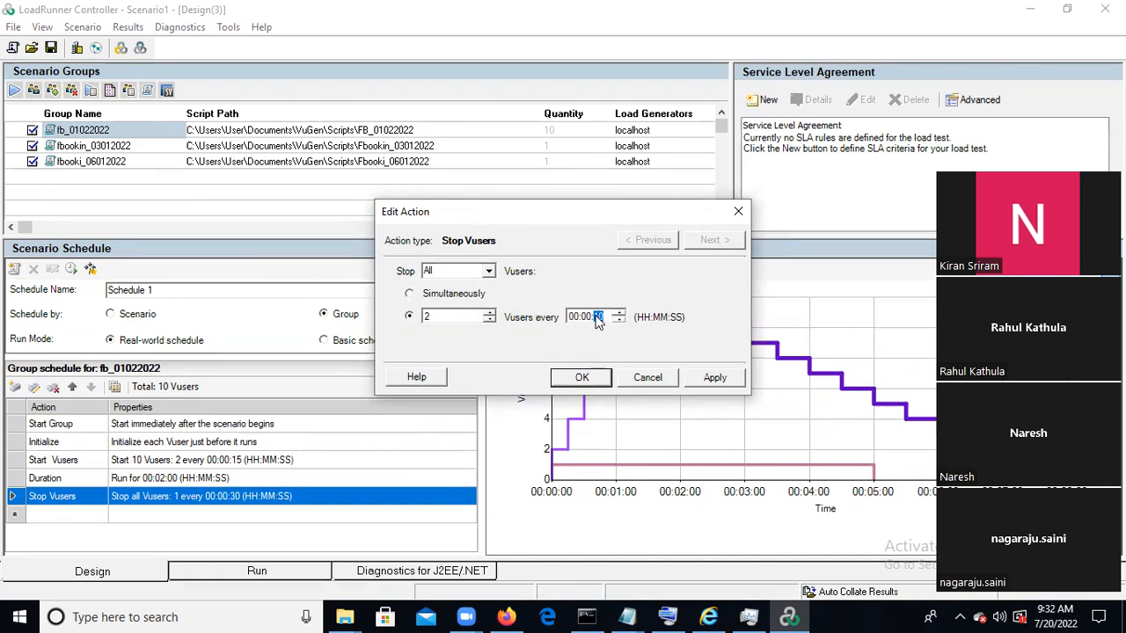
click(580, 377)
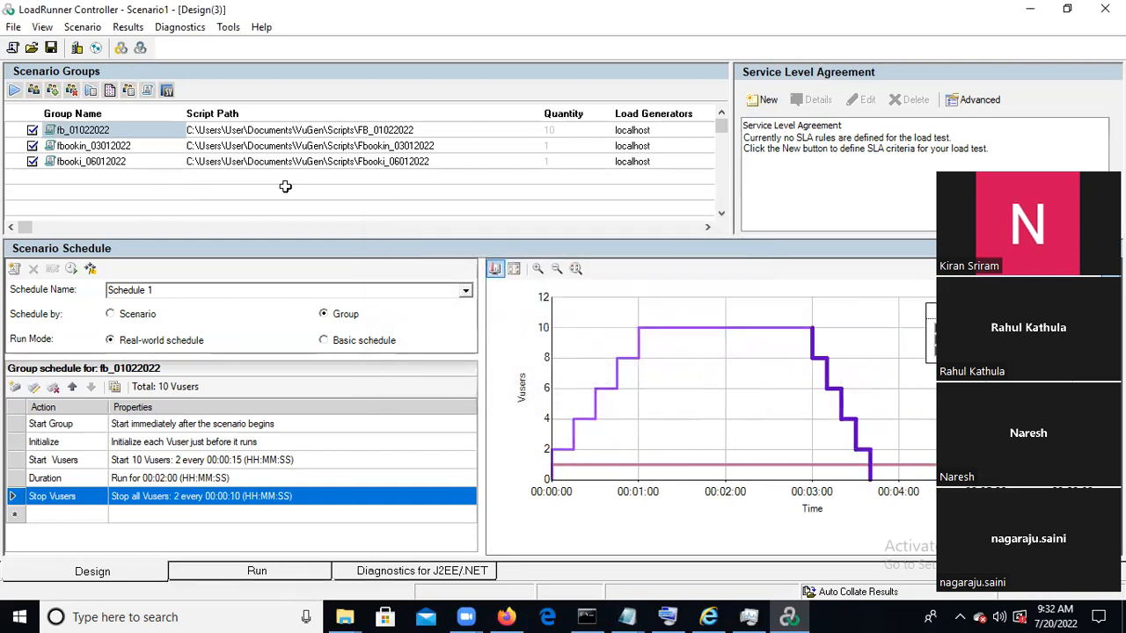
Step: Set the fbookin_03012022 group's Start Vusers action to start 20 Vusers, 5 every 00:00:15
click(141, 146)
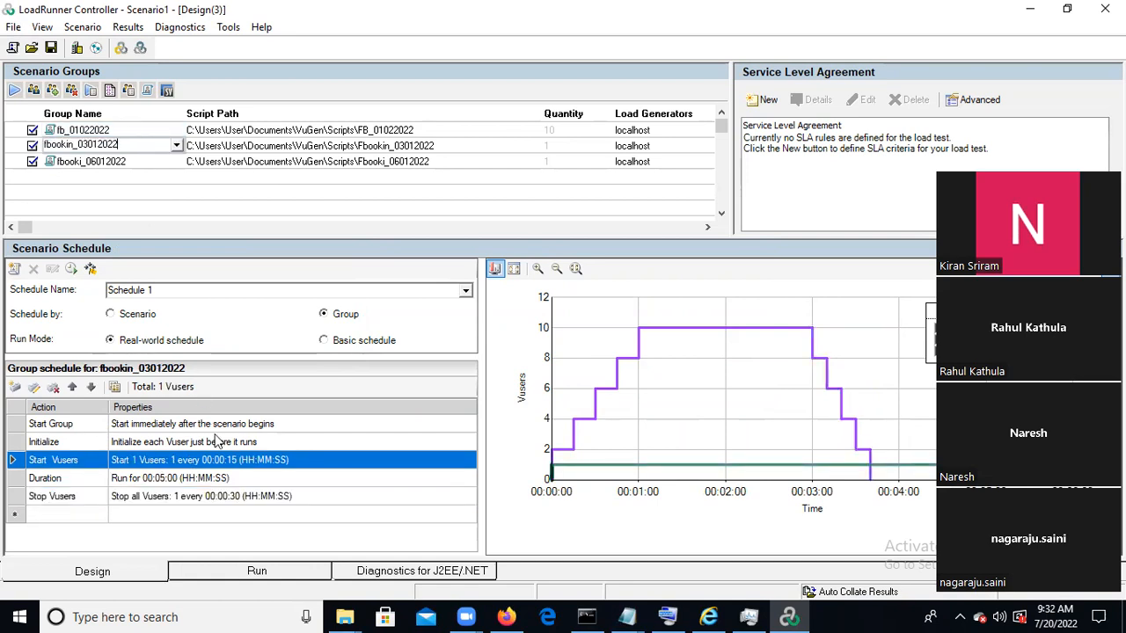
click(169, 464)
double_click(169, 463)
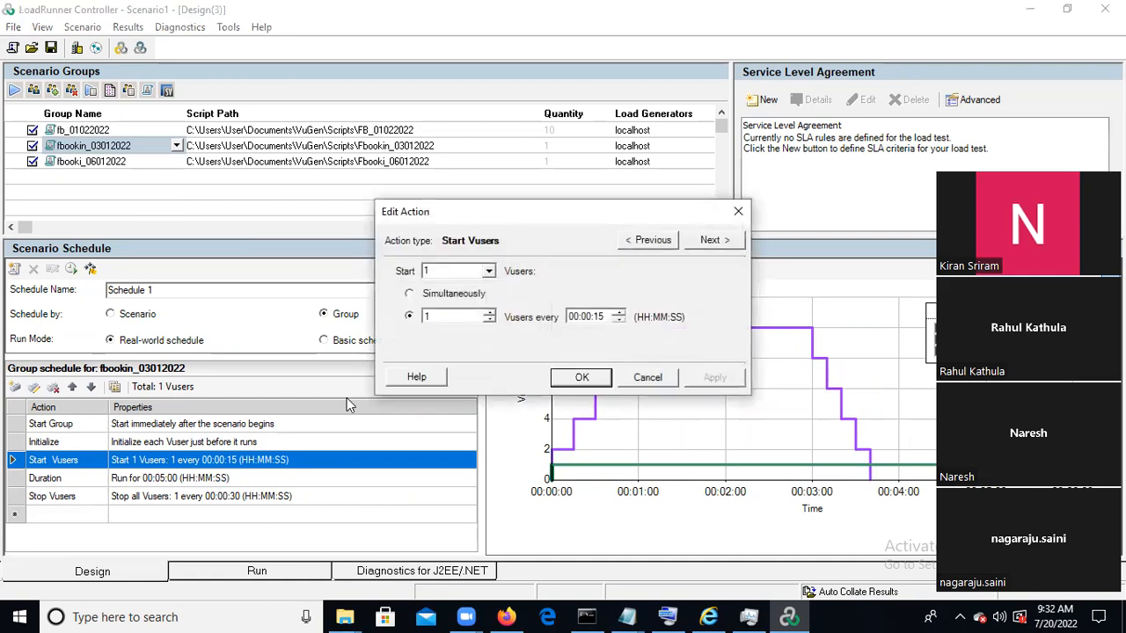
double_click(458, 270)
text(20)
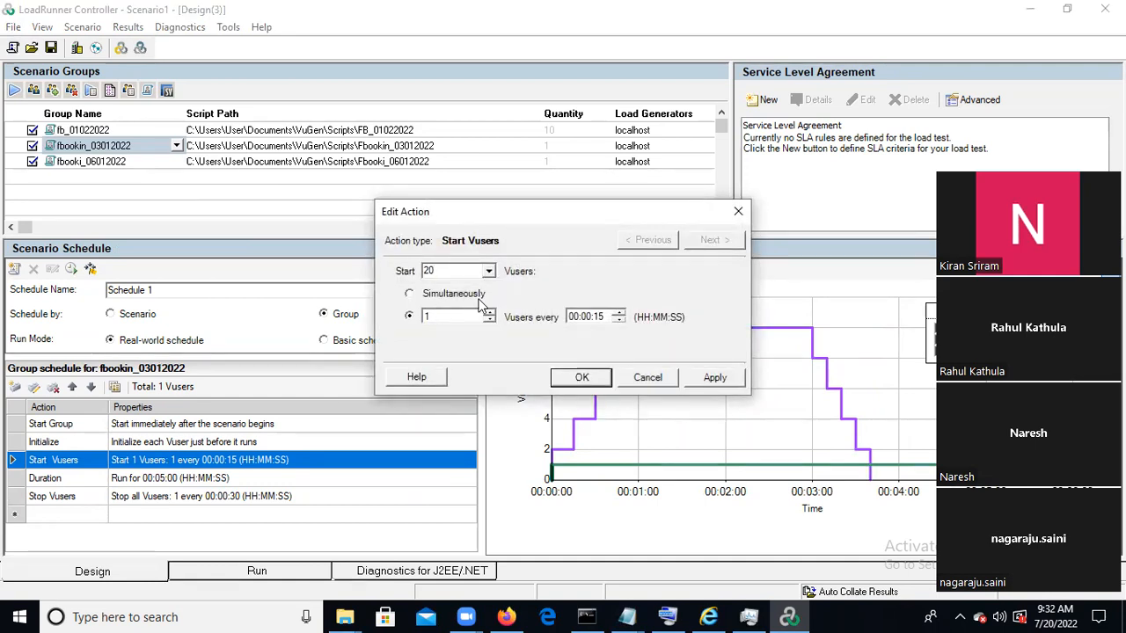
click(409, 316)
text(5)
click(581, 377)
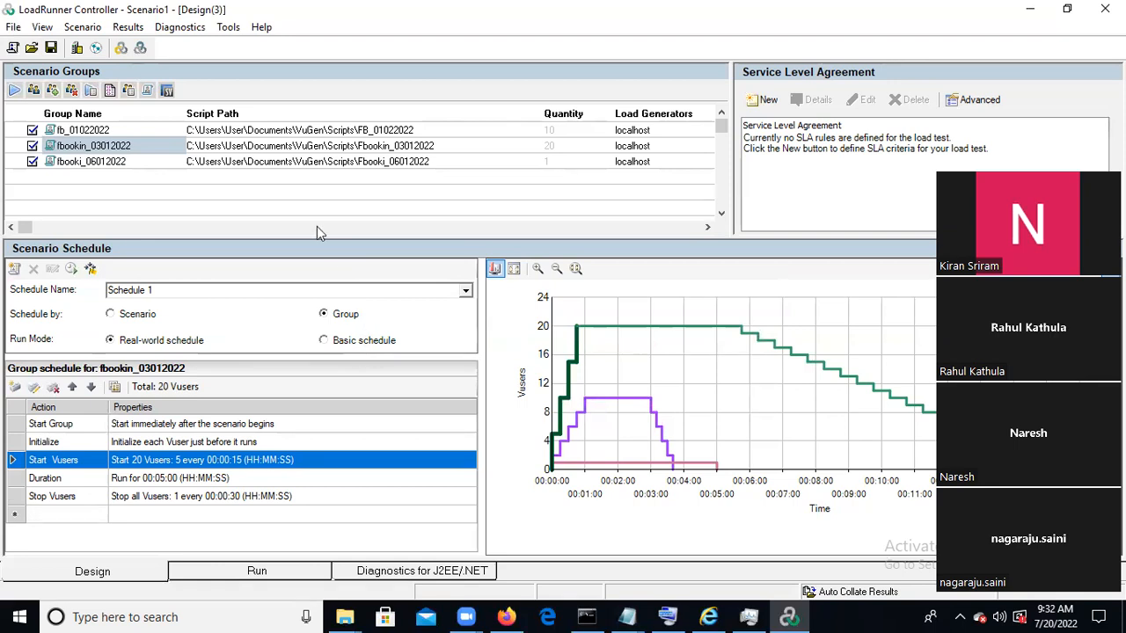
Step: Set the fb_01022022 group's duration to run until completion, accepting the removal of the schedule actions that follow it
click(269, 131)
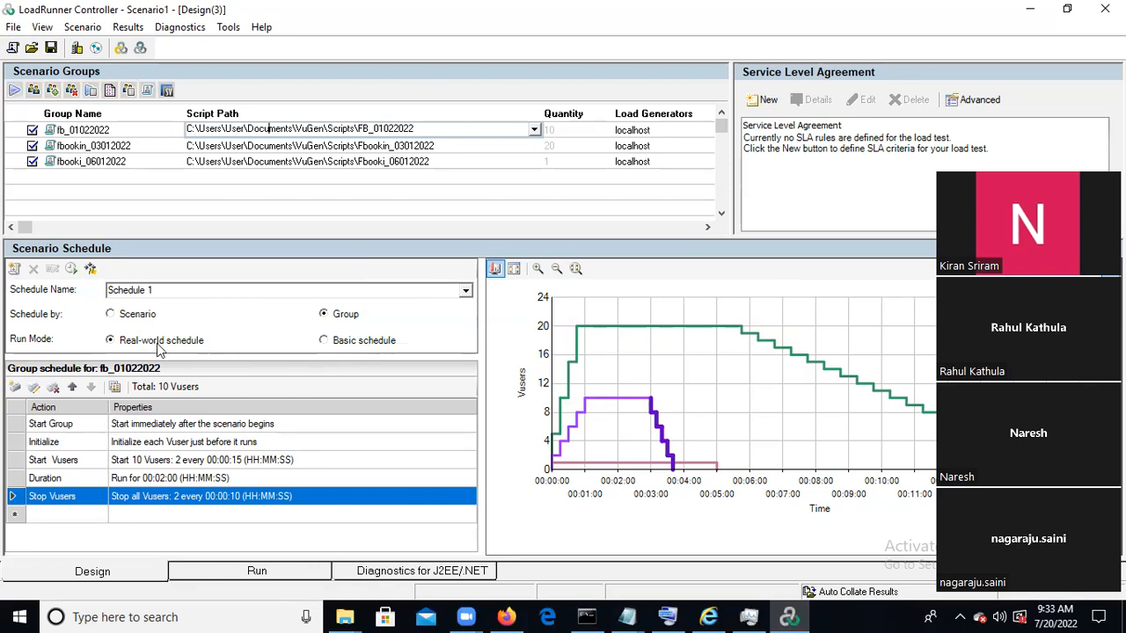
click(188, 444)
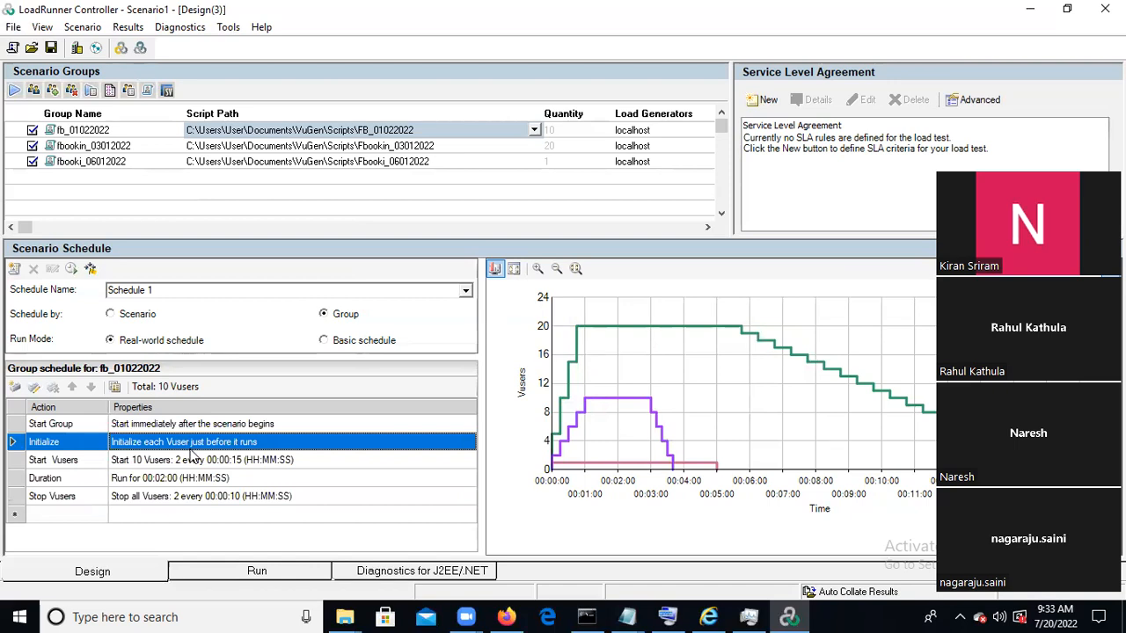
click(194, 462)
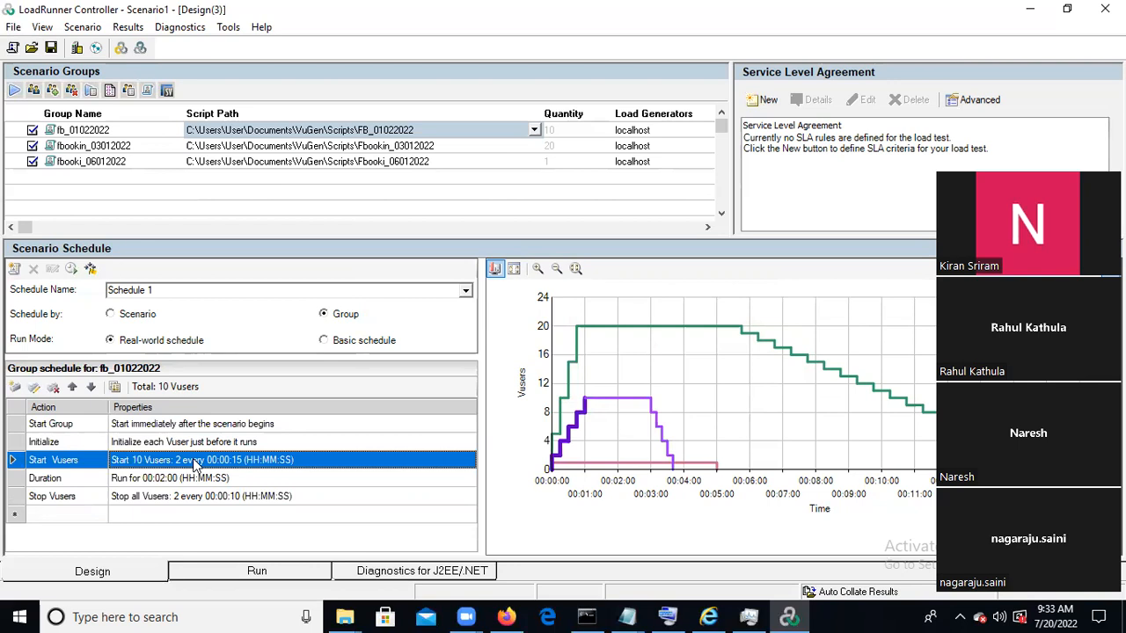
double_click(194, 464)
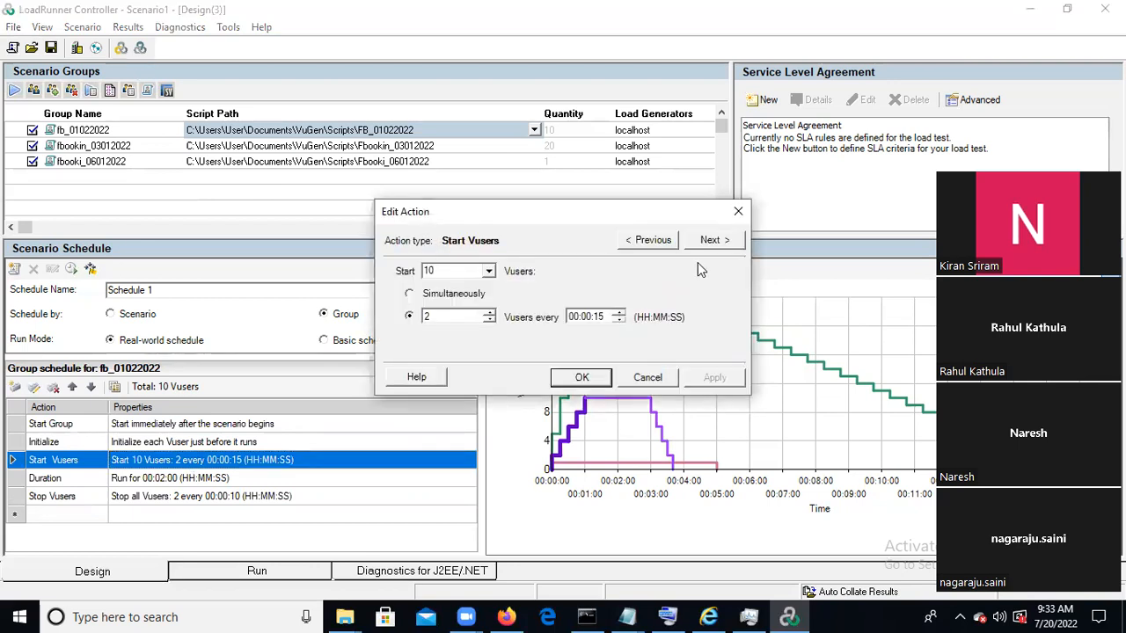
click(713, 243)
click(444, 294)
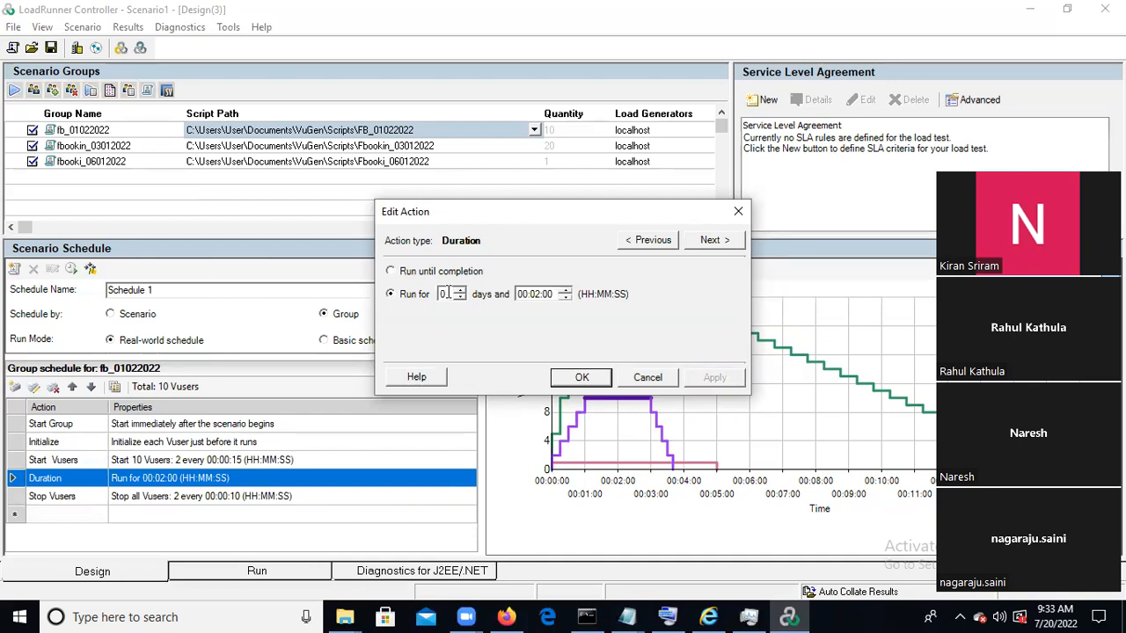
click(447, 274)
text(2)
click(534, 296)
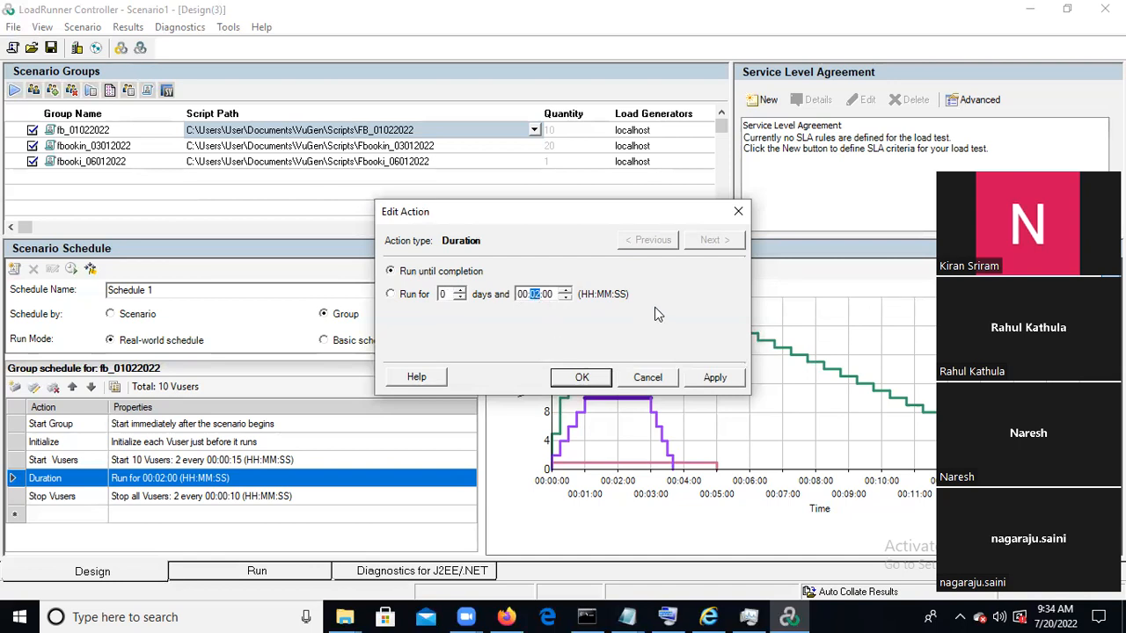
click(586, 380)
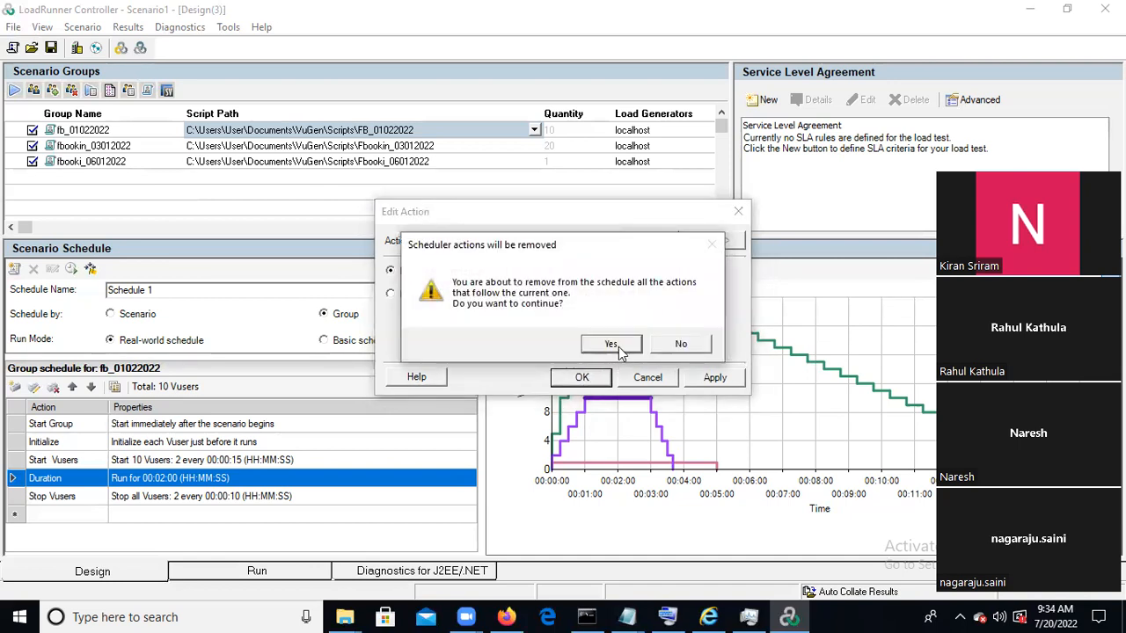
click(618, 342)
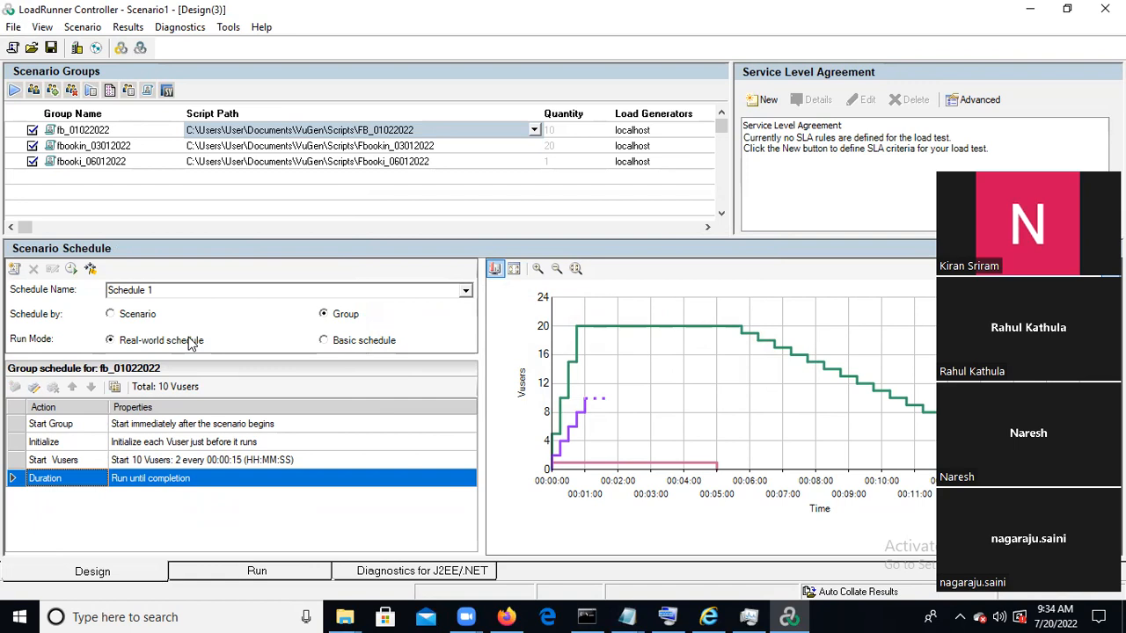
Step: Switch the fb_01022022 group's run mode to Basic schedule, accepting the loss of its current schedule settings
click(326, 342)
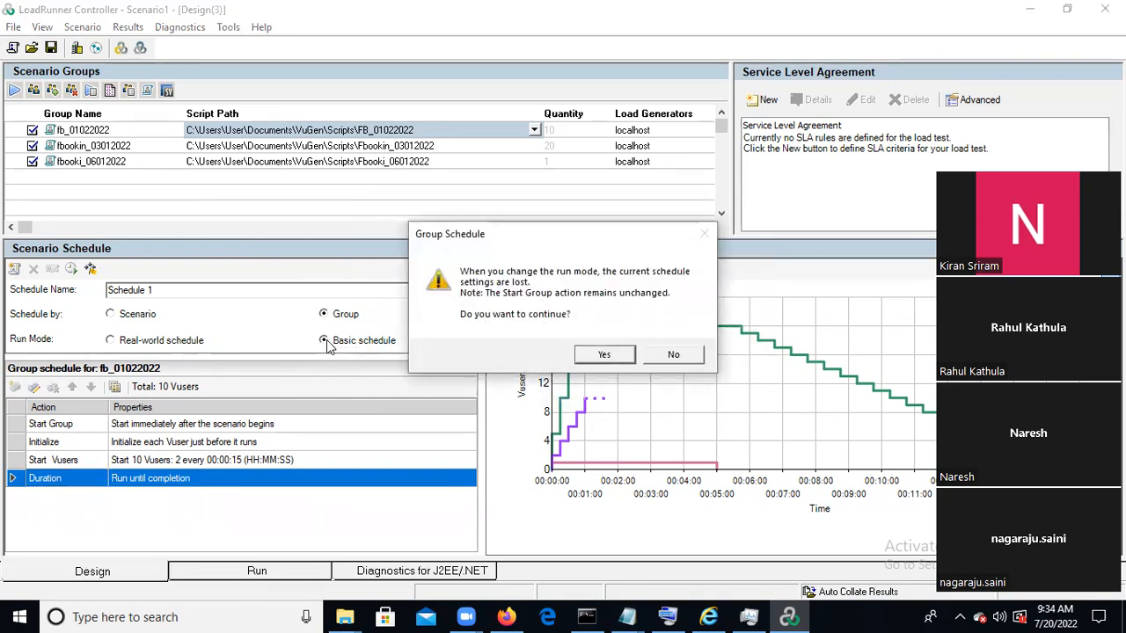
click(604, 355)
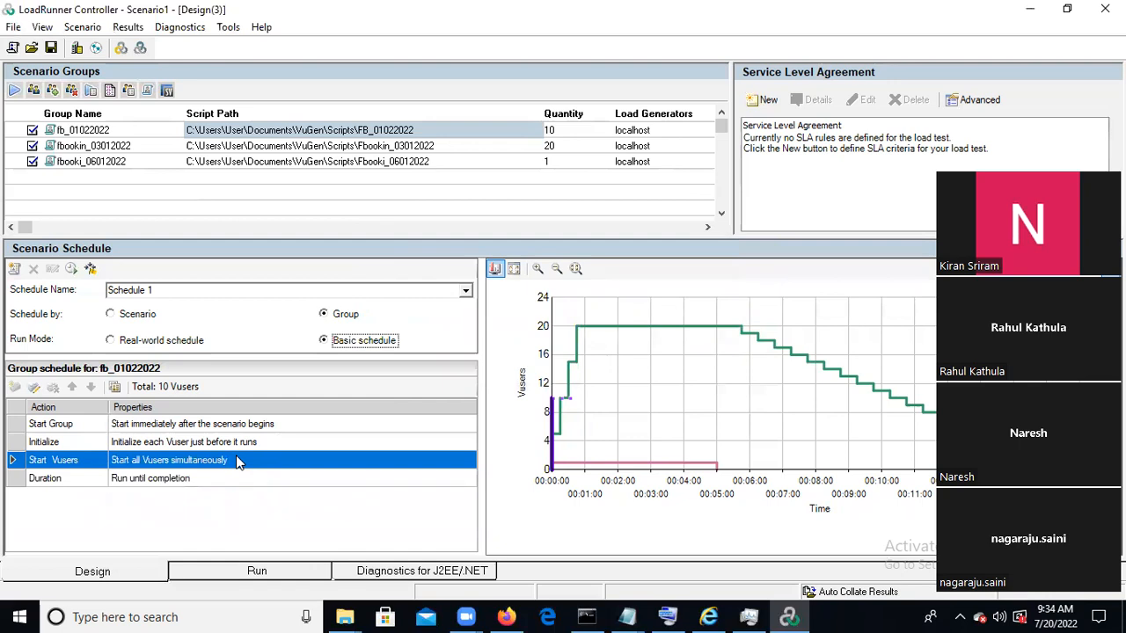
Step: Open Paint and sketch a freehand stepped load curve with a surrounding loop on the blank canvas using the Pencil tool
click(166, 616)
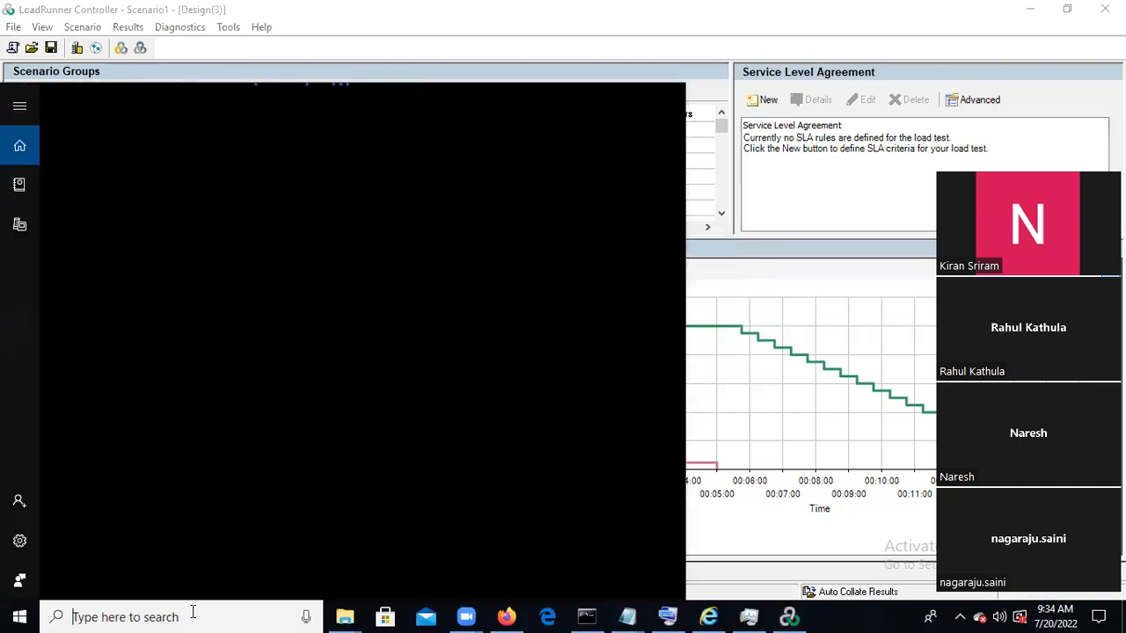
text(paint)
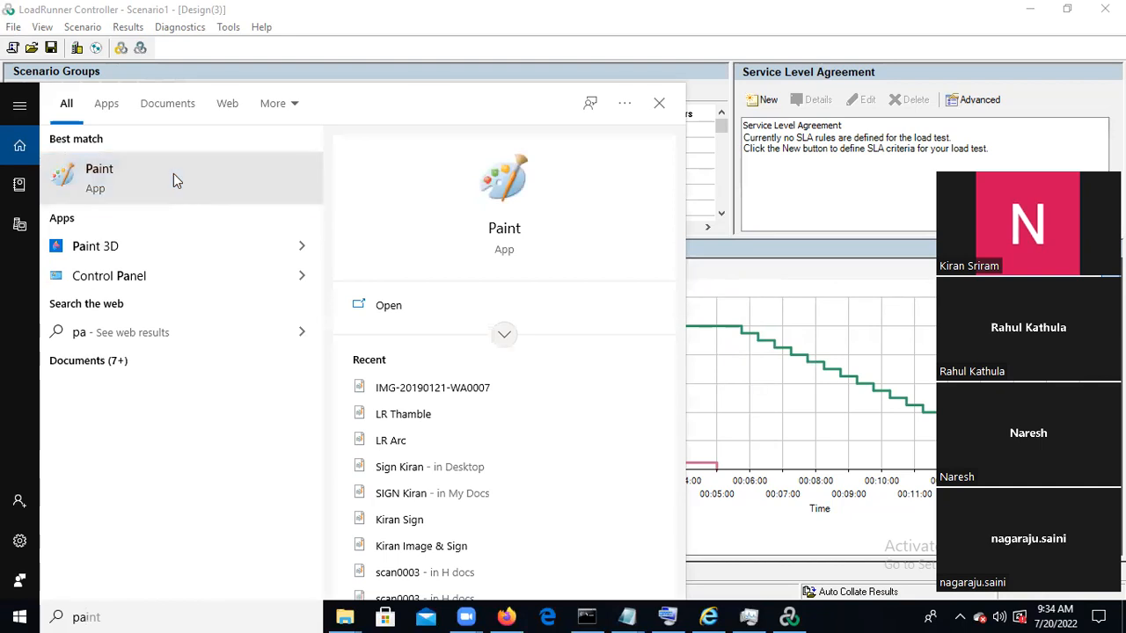
click(173, 173)
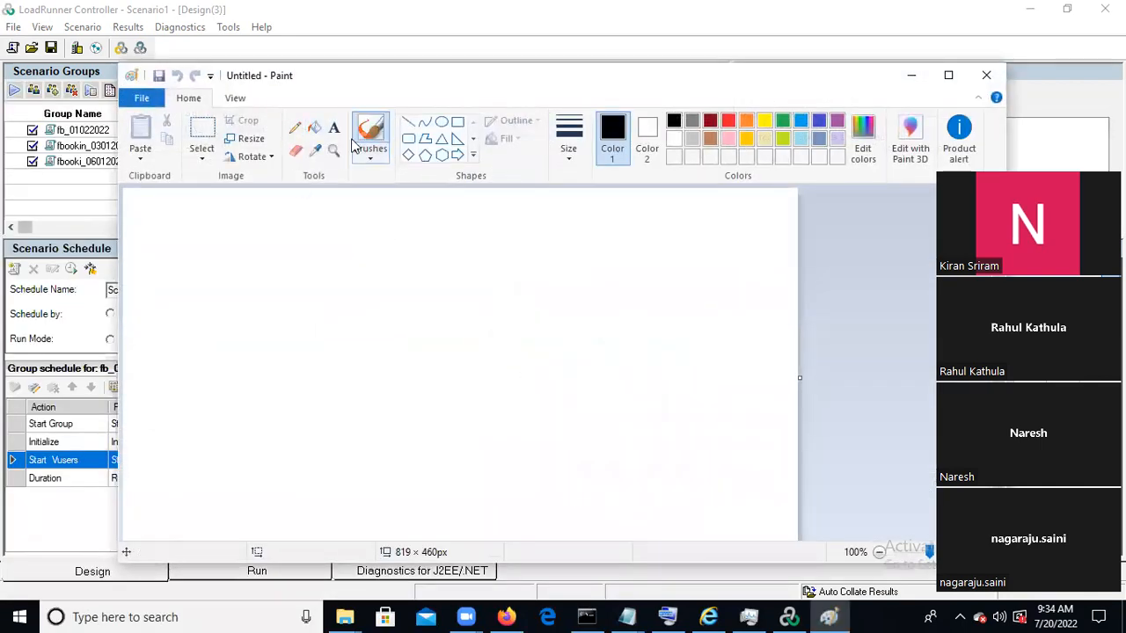
click(294, 128)
drag(192, 456, 240, 383)
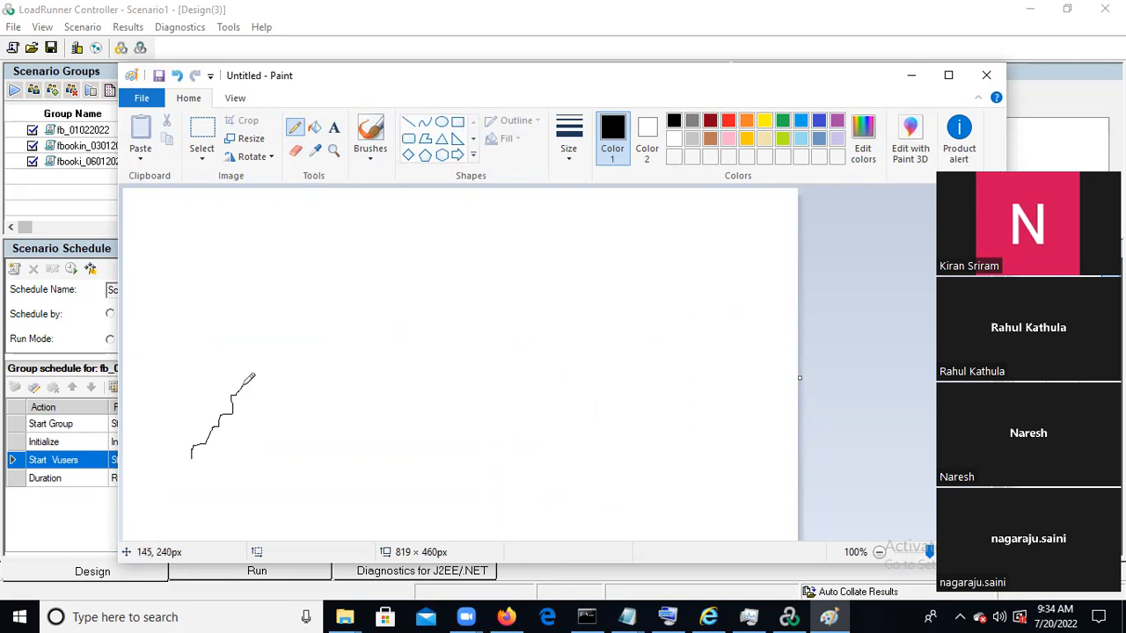
key(ctrl+z)
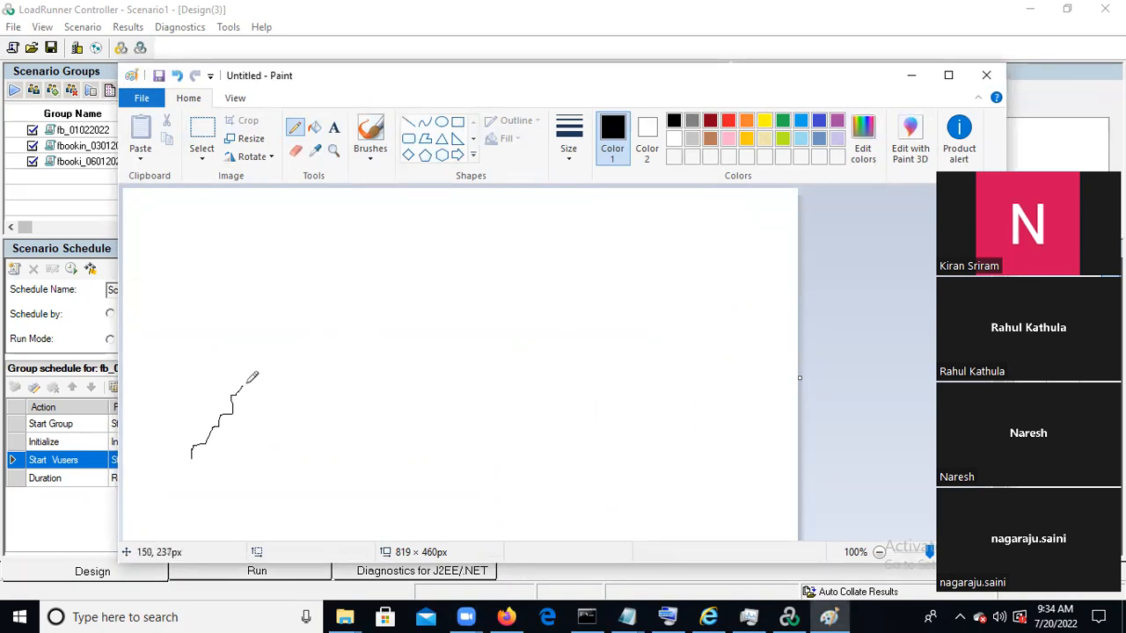
mouse_move(247, 384)
mouse_down()
mouse_move(275, 384)
mouse_move(286, 359)
mouse_move(336, 340)
mouse_up()
key(alt)
key(alt)
mouse_move(343, 338)
mouse_down()
mouse_move(392, 341)
mouse_move(436, 309)
mouse_move(635, 292)
mouse_move(697, 317)
mouse_move(668, 468)
mouse_move(595, 511)
mouse_up()
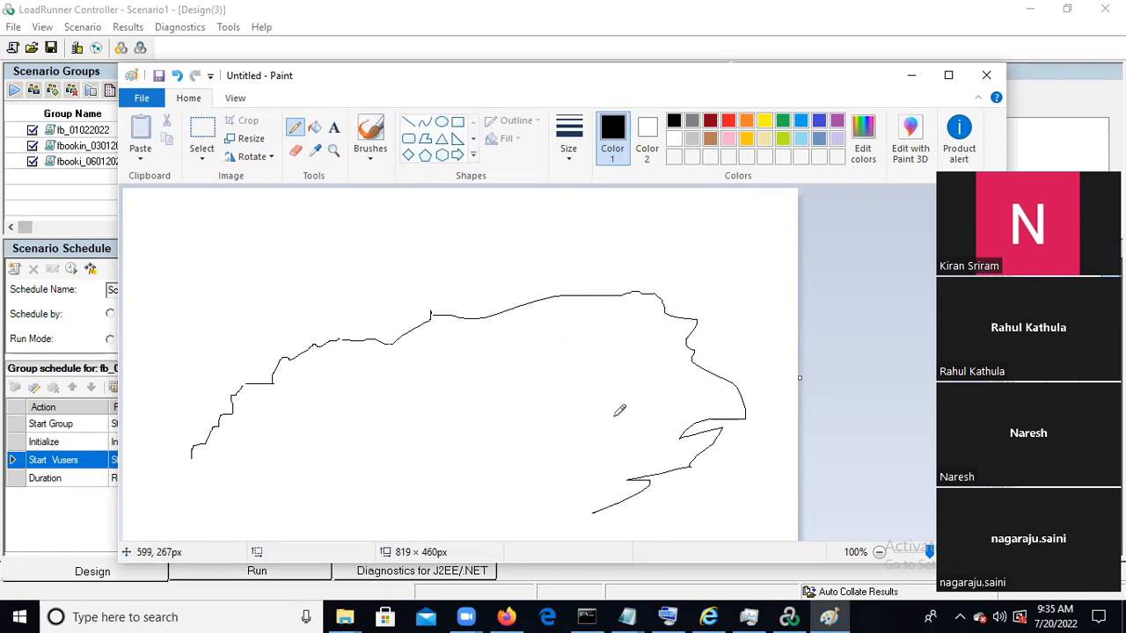
mouse_move(445, 232)
mouse_down()
mouse_move(124, 412)
mouse_move(784, 369)
mouse_move(210, 402)
mouse_up()
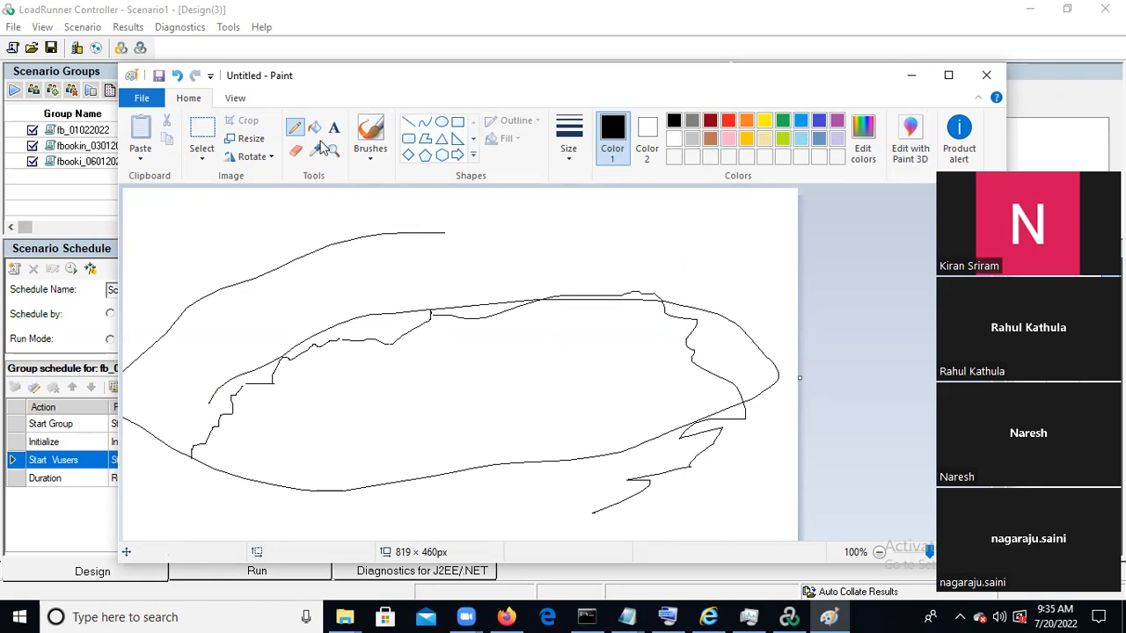
Step: Replace the Paint sketch with a new blank picture without saving, and return to LoadRunner Controller
click(142, 97)
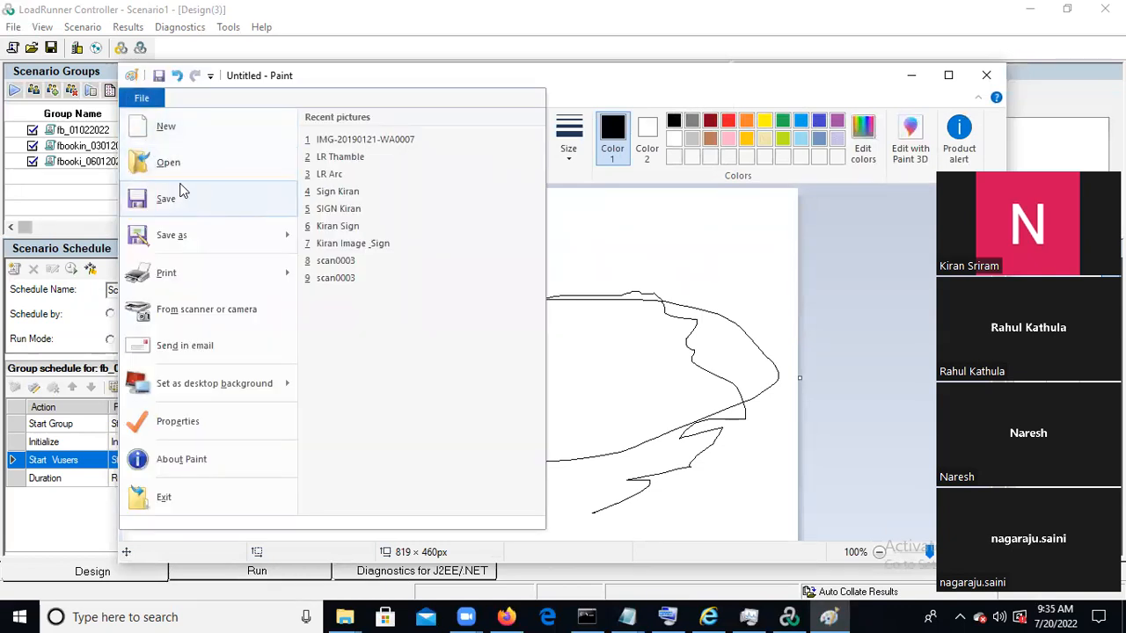
click(197, 129)
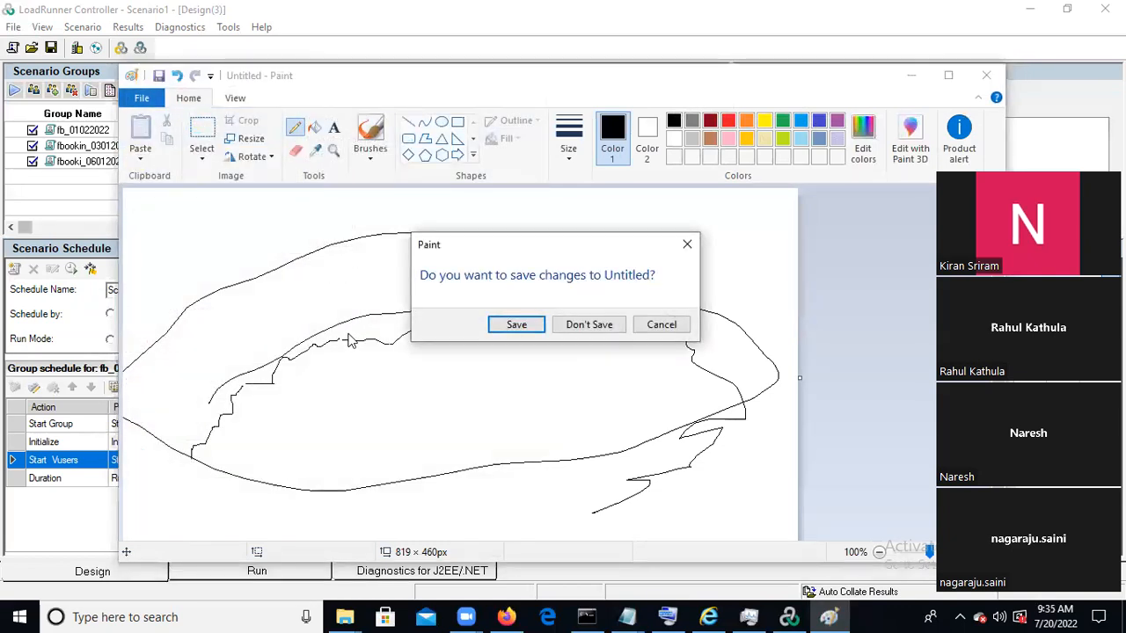
click(580, 326)
mouse_move(250, 437)
mouse_down()
mouse_move(279, 409)
mouse_move(291, 369)
mouse_move(327, 362)
mouse_move(334, 330)
mouse_move(545, 326)
mouse_move(595, 307)
mouse_move(652, 409)
mouse_up()
key(ctrl+z)
key(alt)
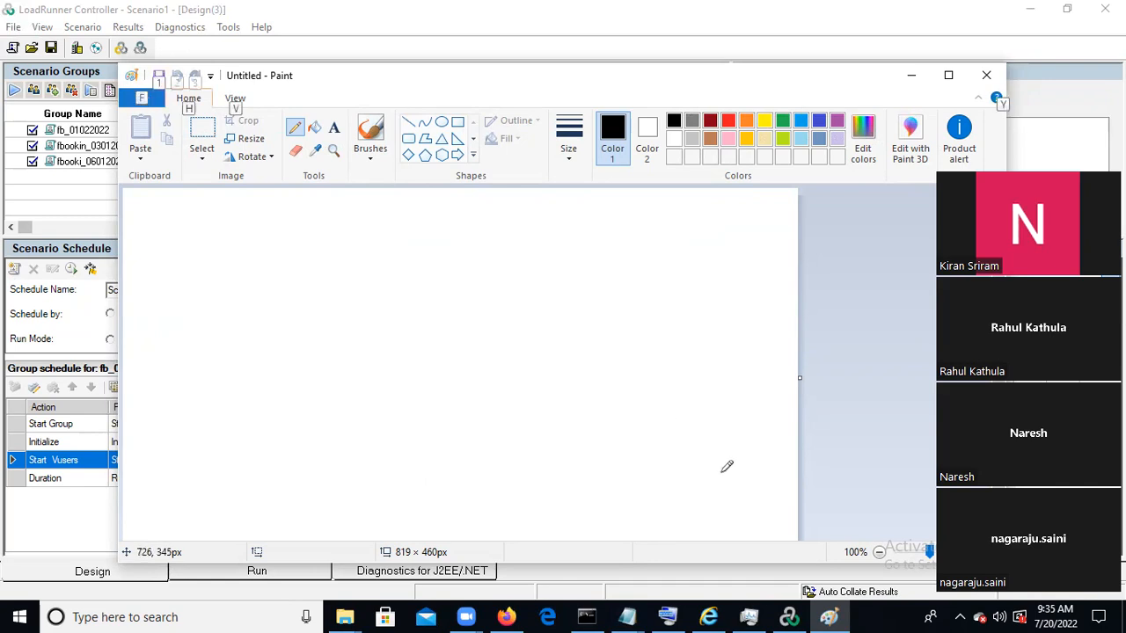
click(911, 76)
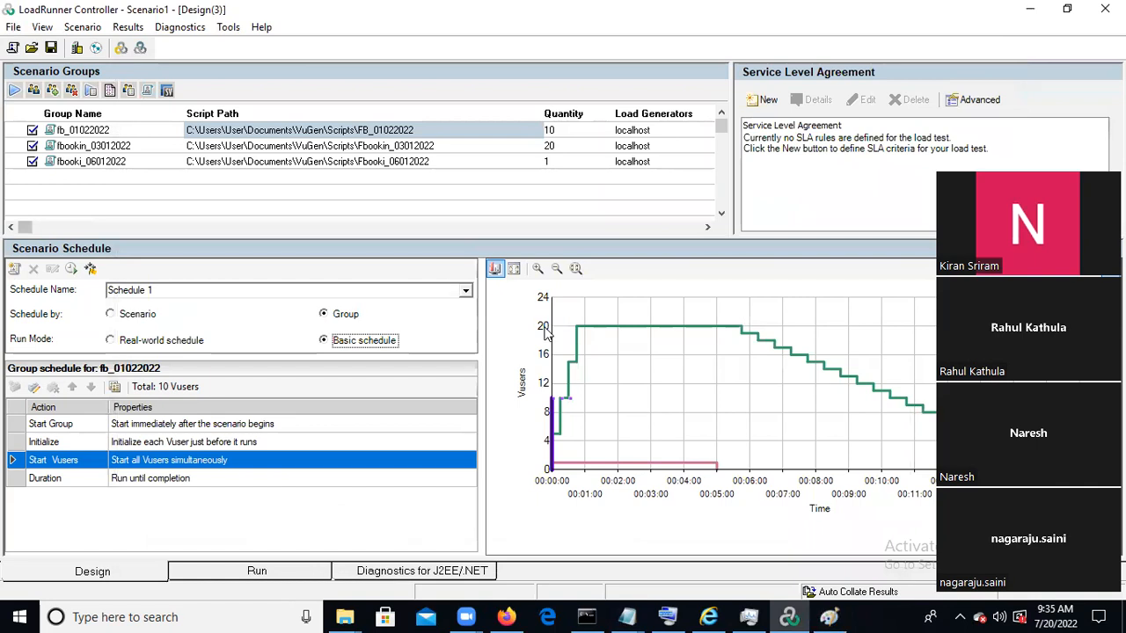
Step: Start running the load test scenario, overwriting the existing results directory
key(alt)
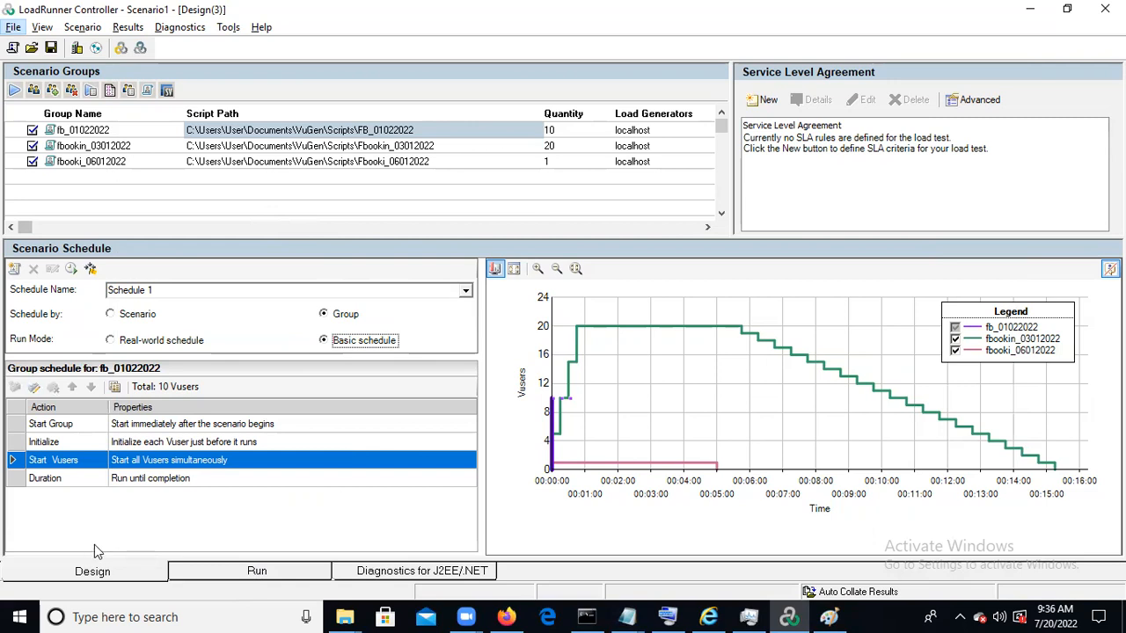
click(258, 573)
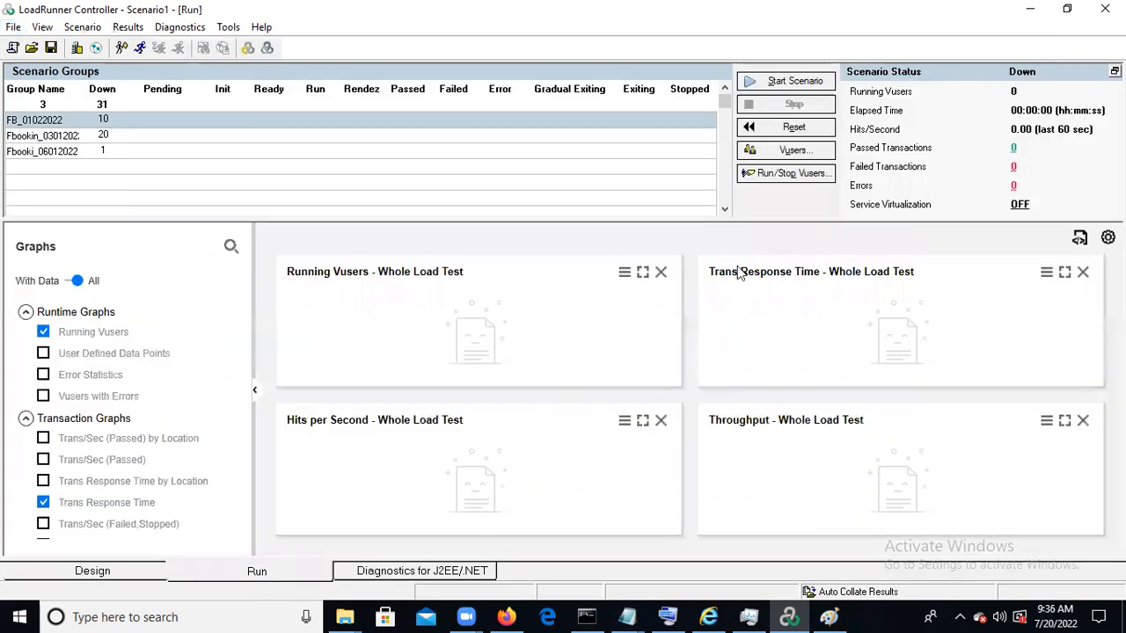
click(803, 83)
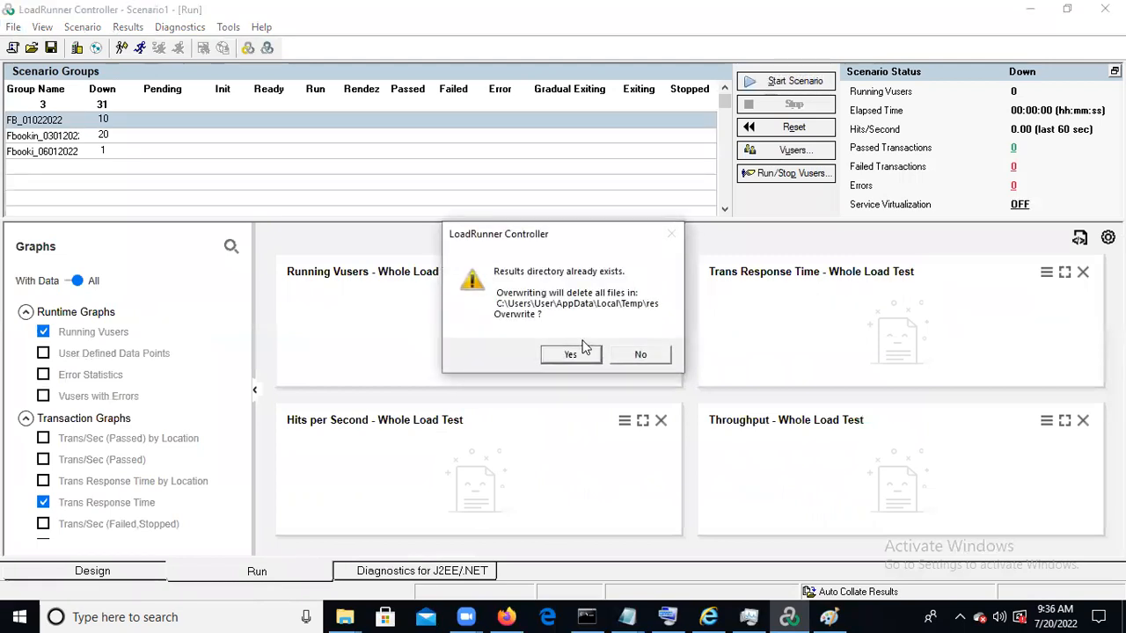
click(572, 356)
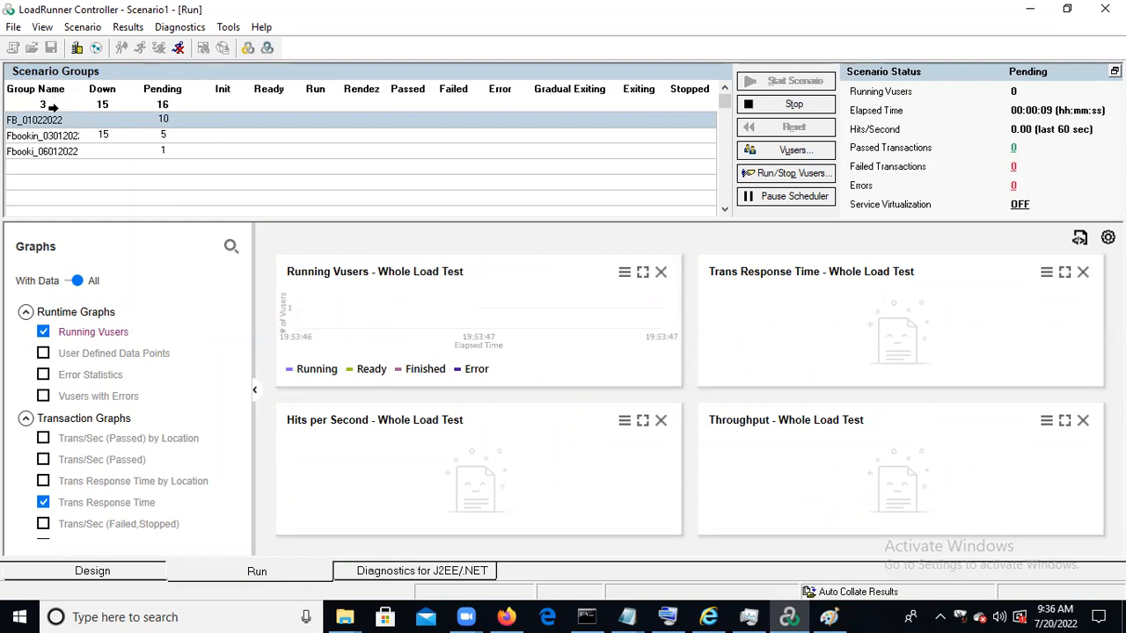
Step: Review the group schedules of fbookin_03012022 and fbooki_06012022 in the scenario design while the test runs
click(93, 570)
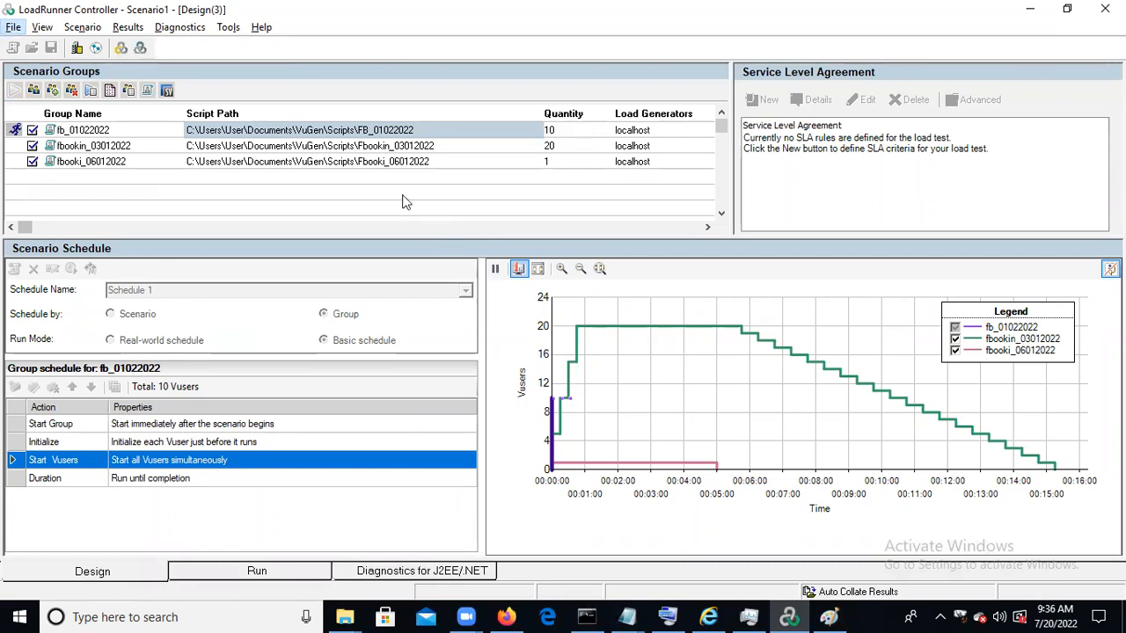
click(371, 151)
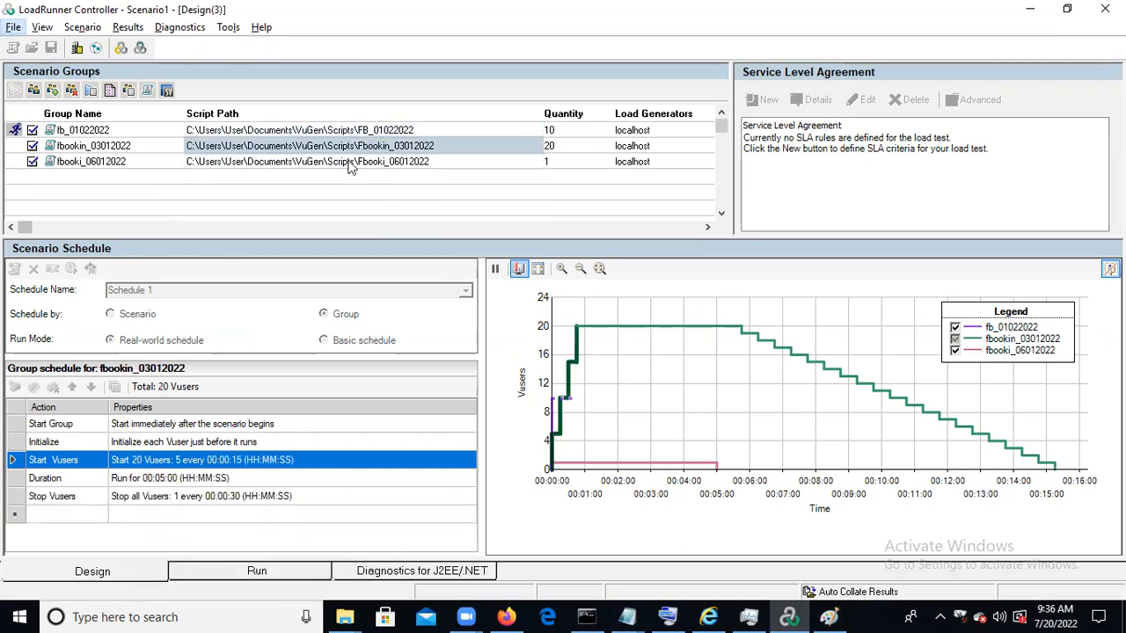
click(349, 167)
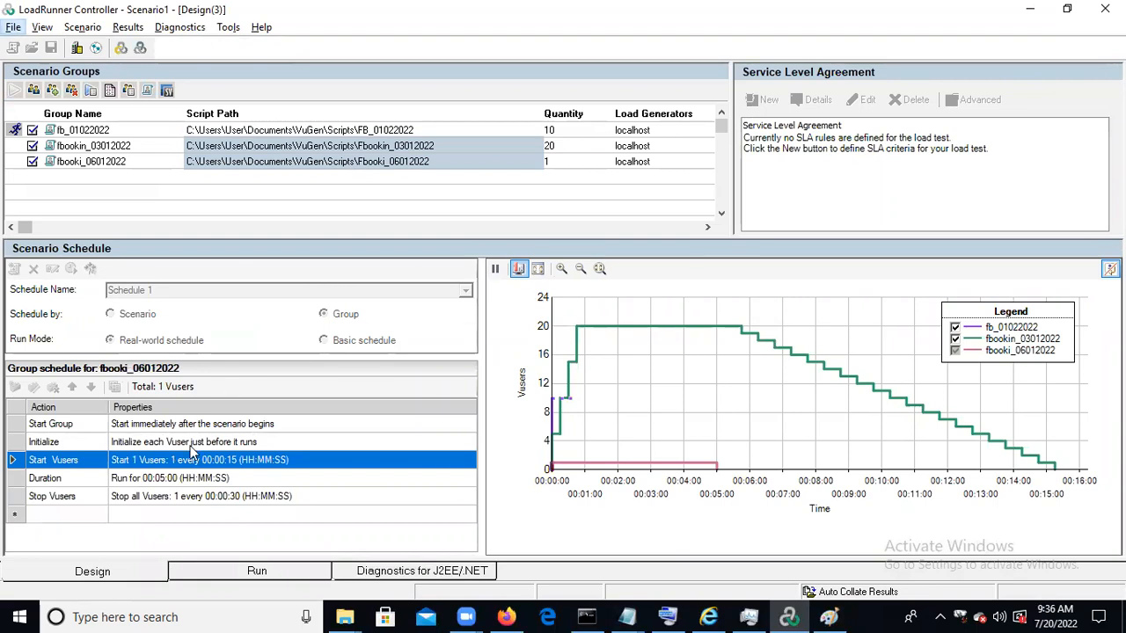
Step: Check the number of running Vusers for each script group in the scenario's run view
key(alt)
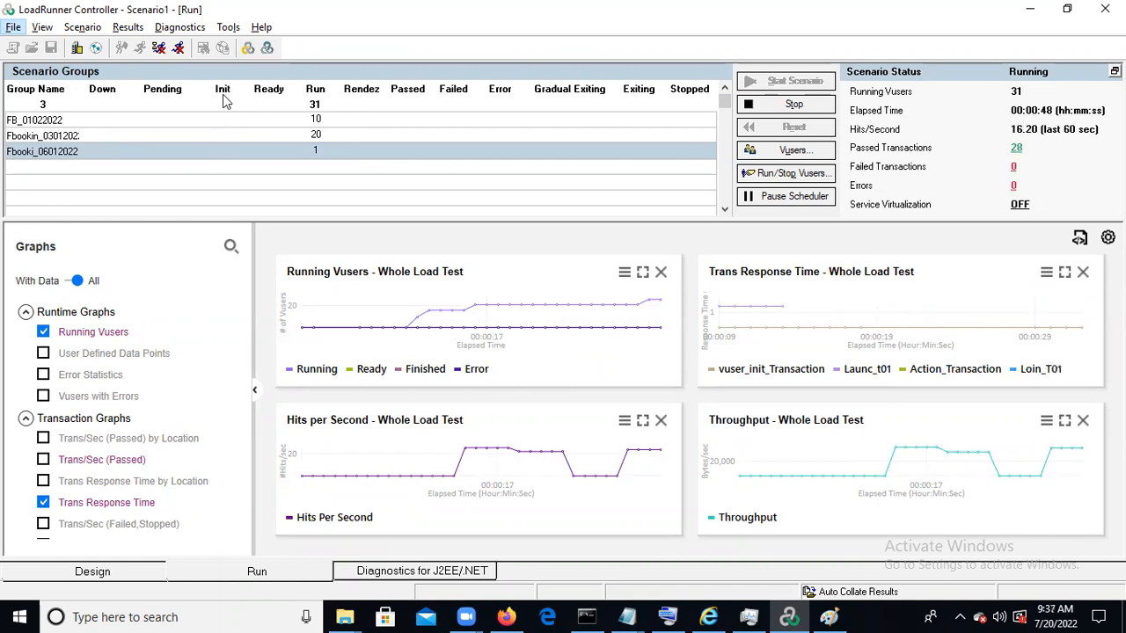
key(alt)
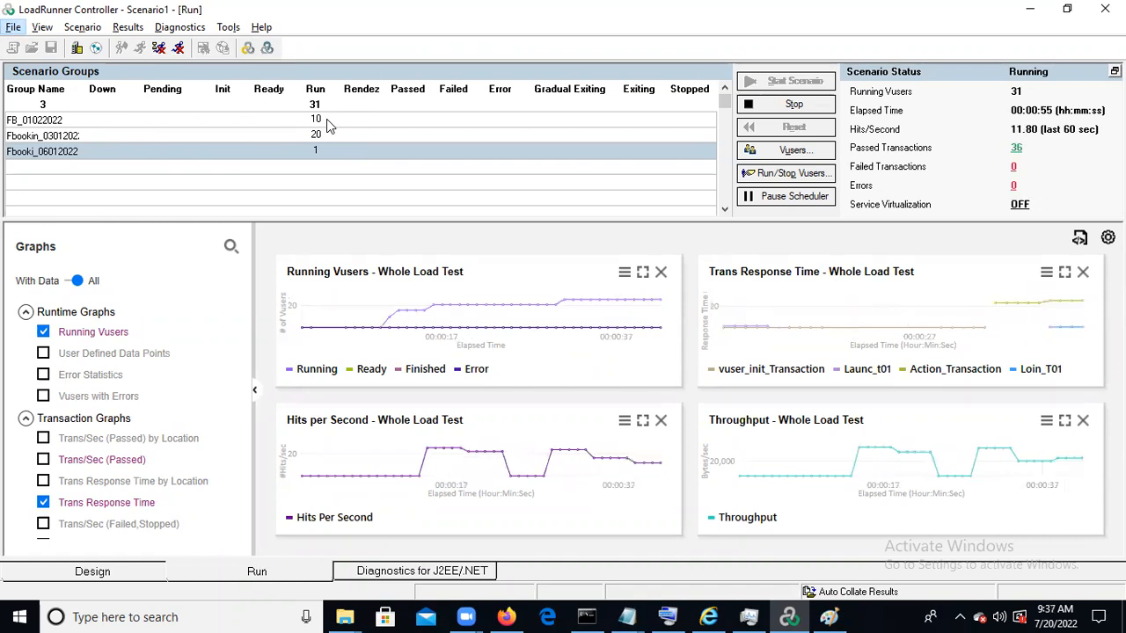
click(317, 149)
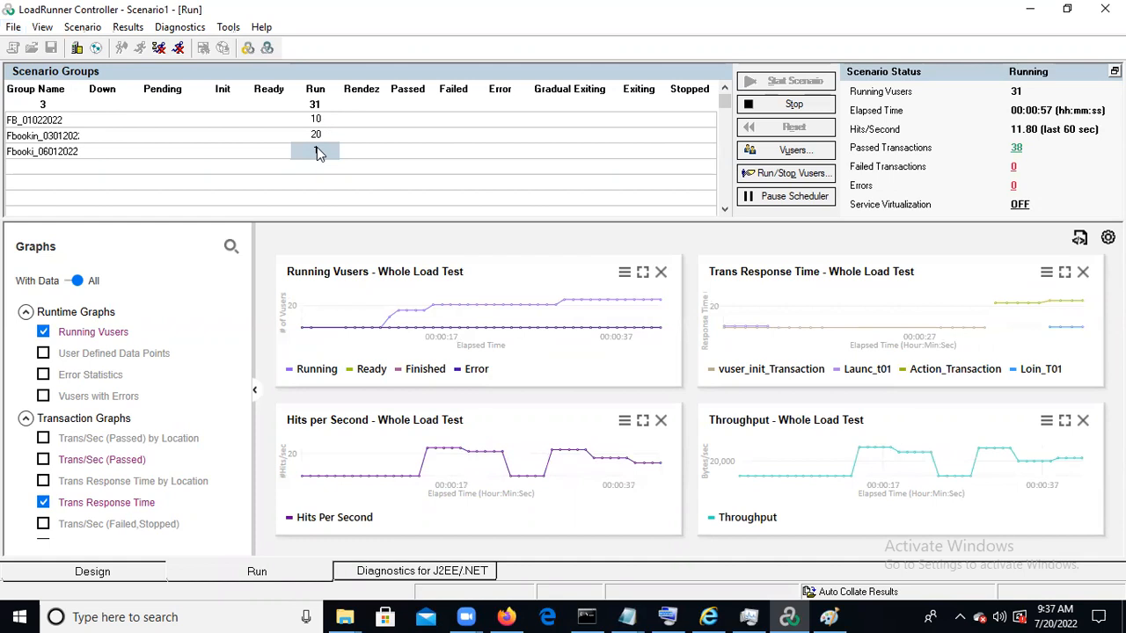
Step: Show the running Vuser of the Fbooki_06012022 group in the Runtime Viewer, and return to the Fbookin_03012022 group in the run view
right_click(318, 152)
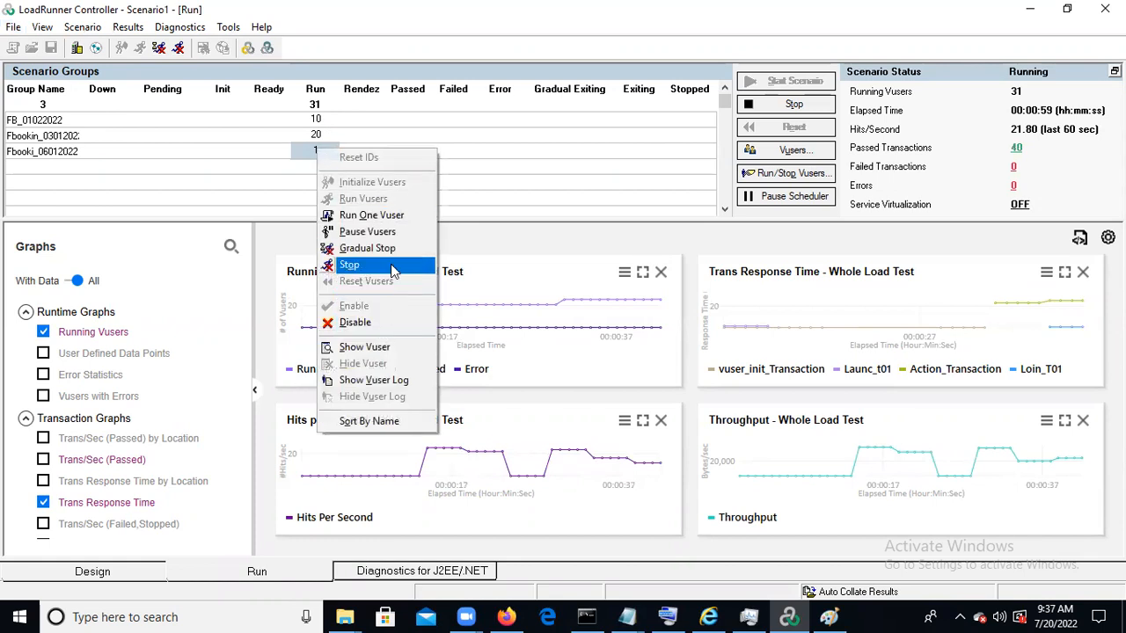
click(384, 347)
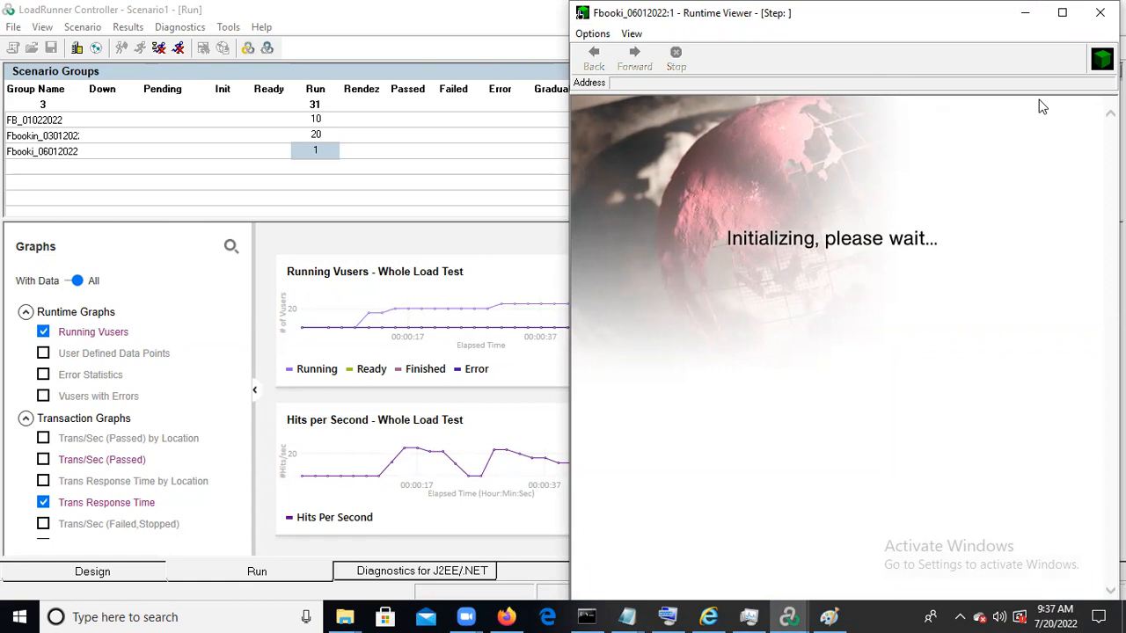
key(alt)
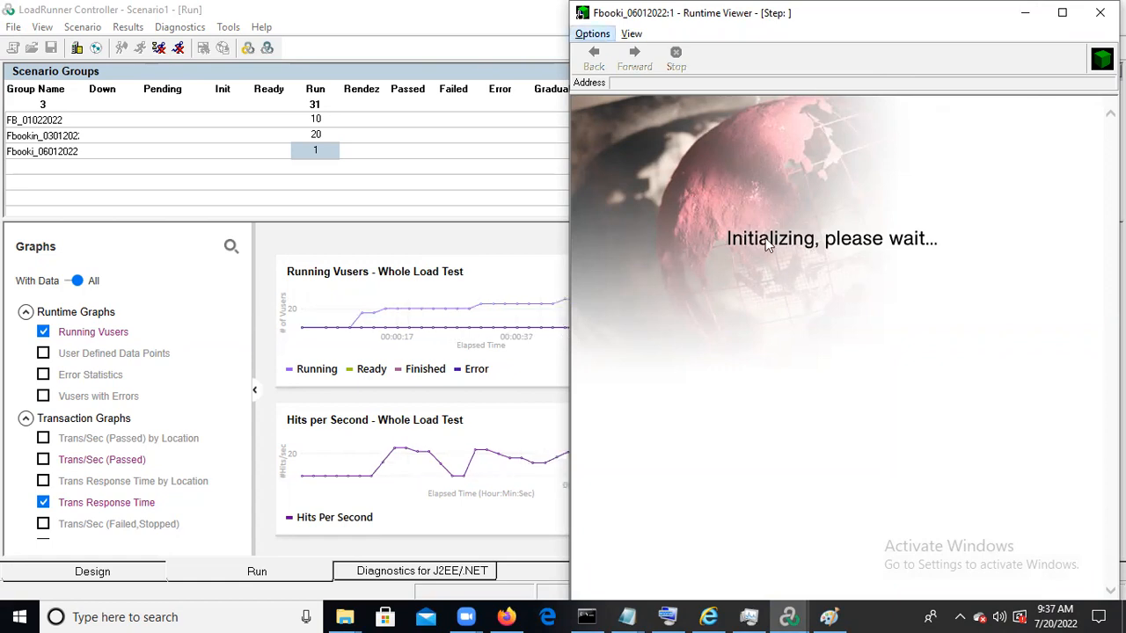
click(319, 134)
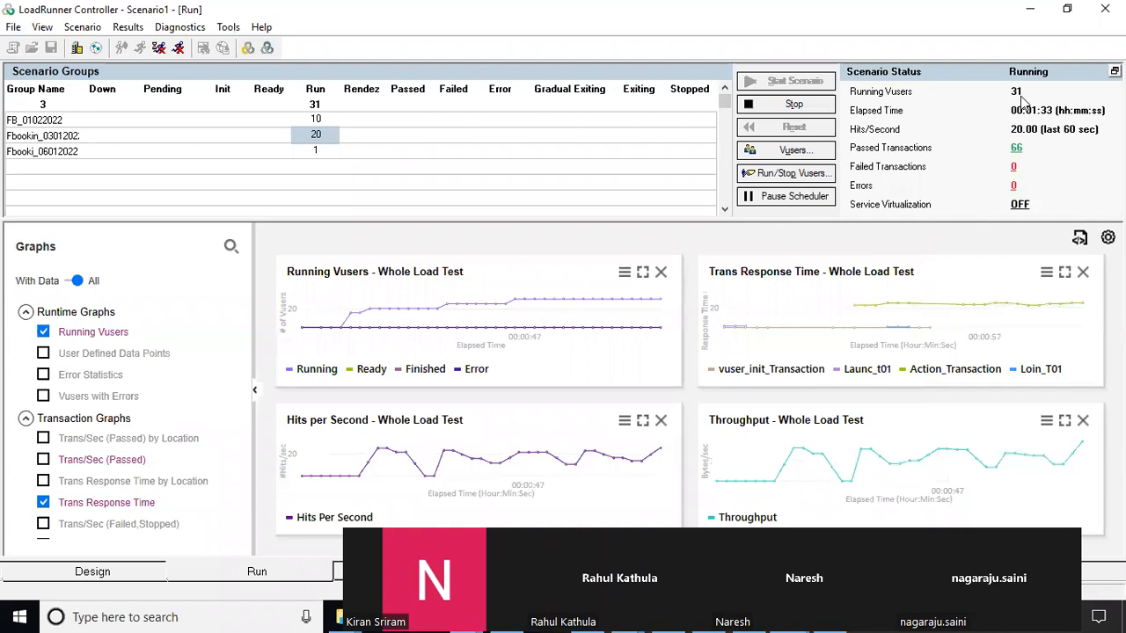
key(alt)
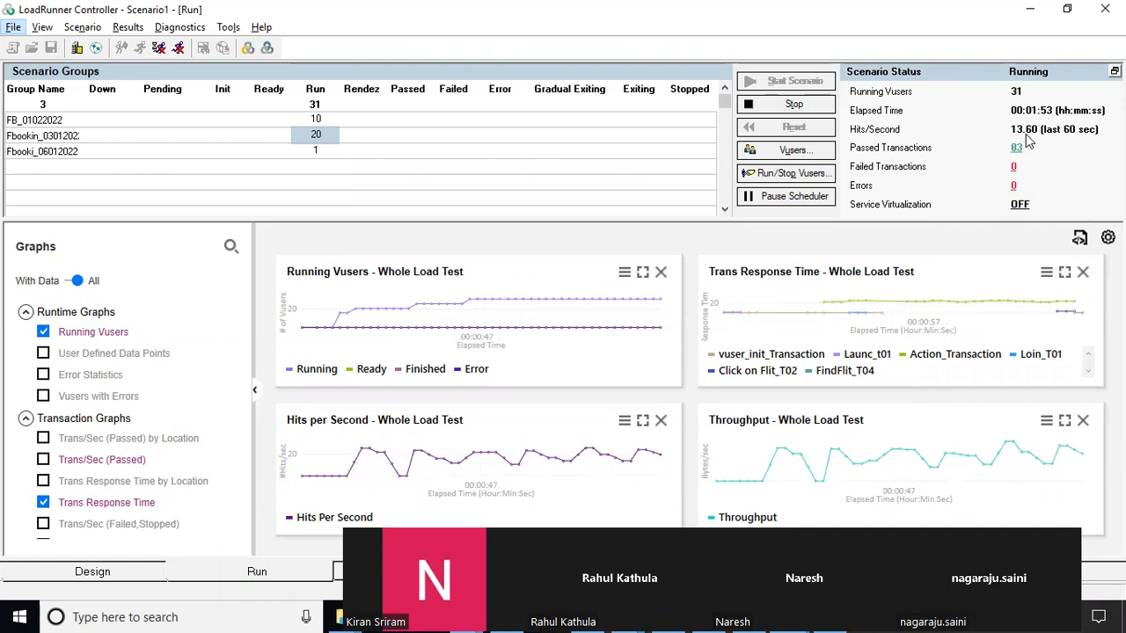
key(alt)
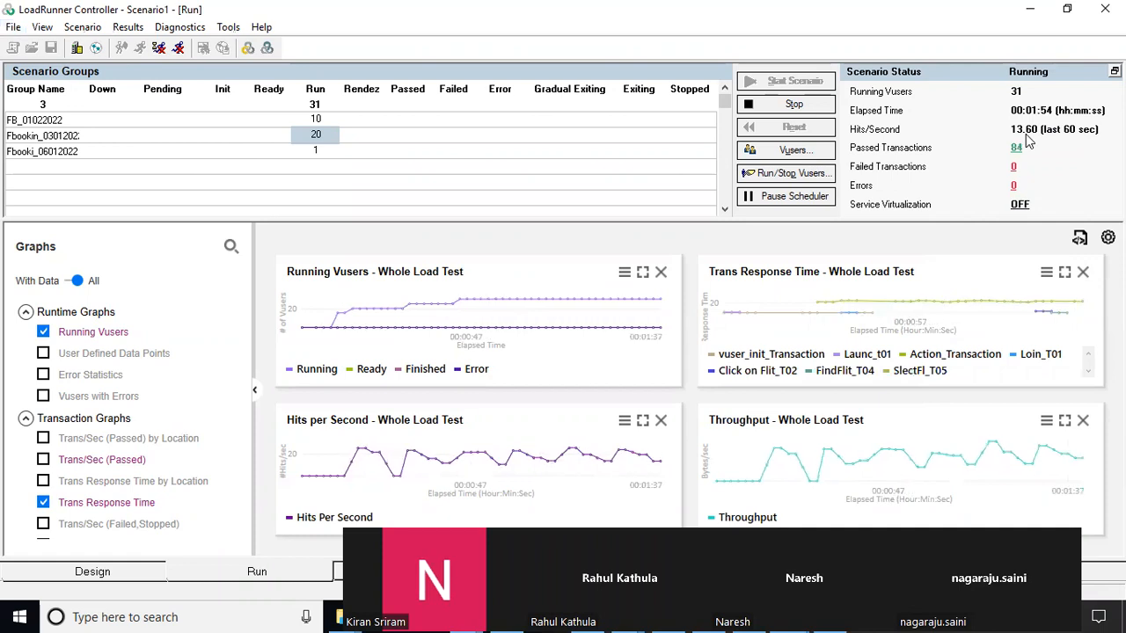
key(alt)
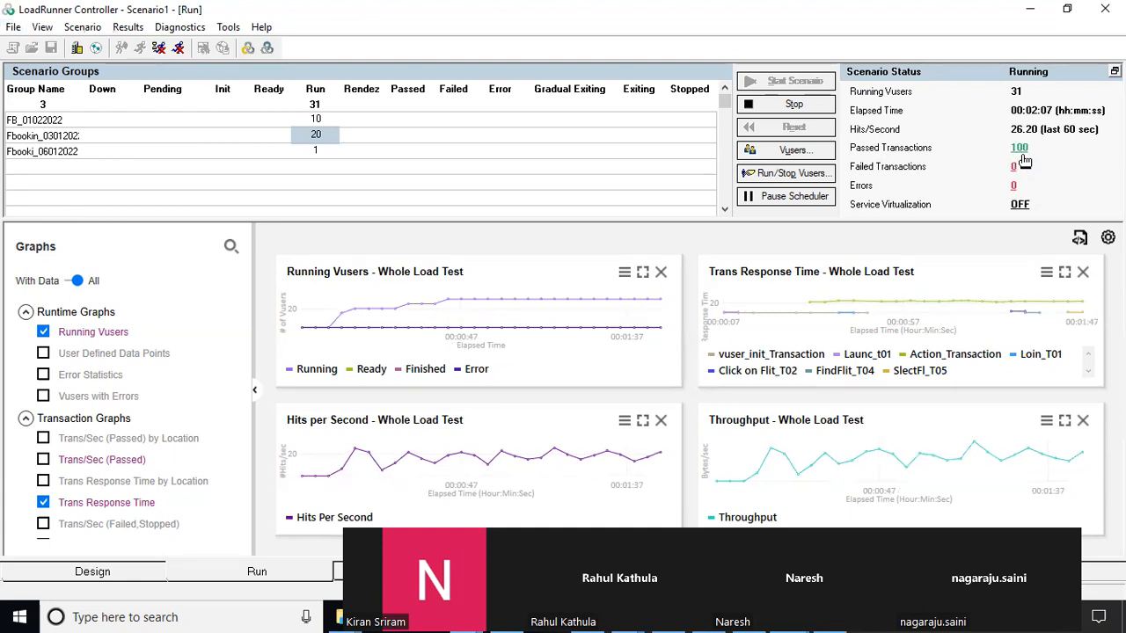
key(alt)
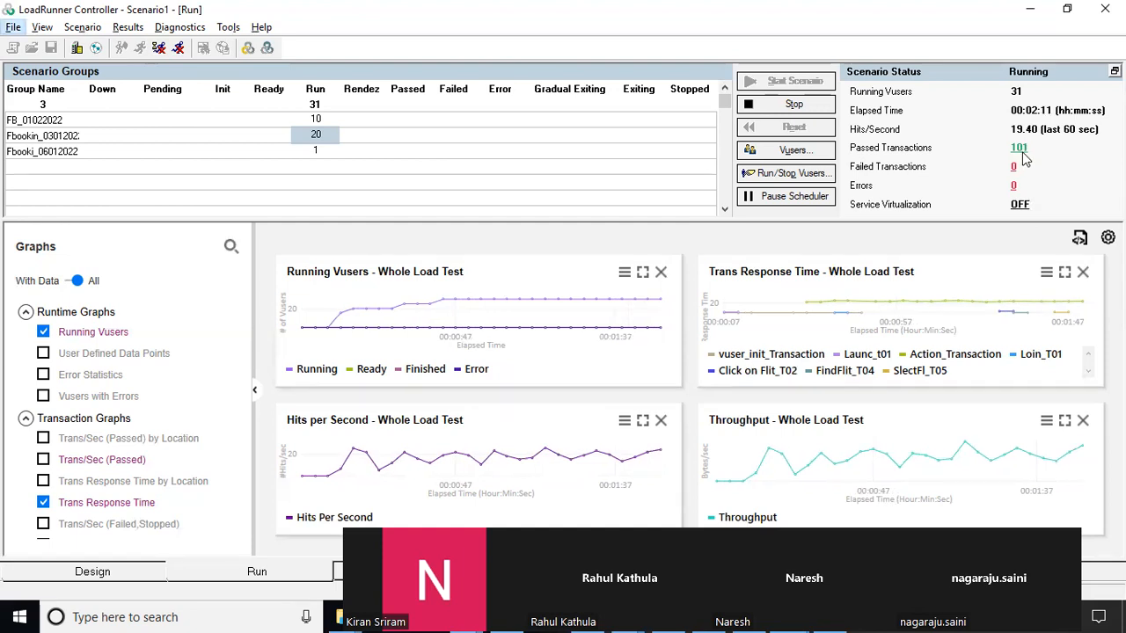
click(903, 170)
key(alt)
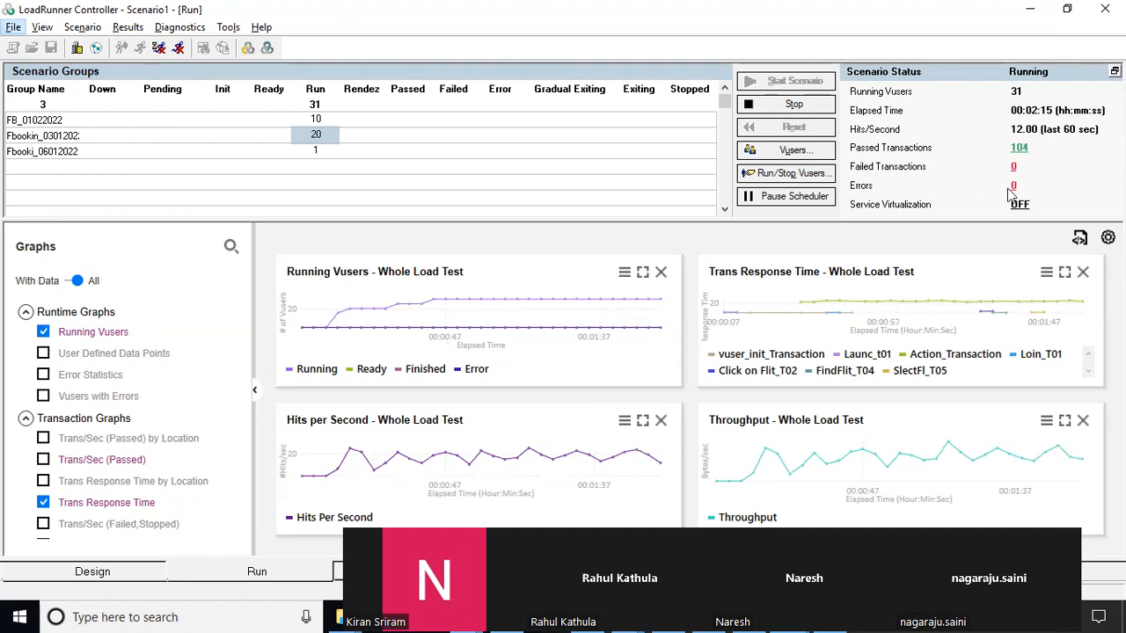
Step: Inspect the scenario's error messages from the scenario status in the Output window, and close it
click(1013, 187)
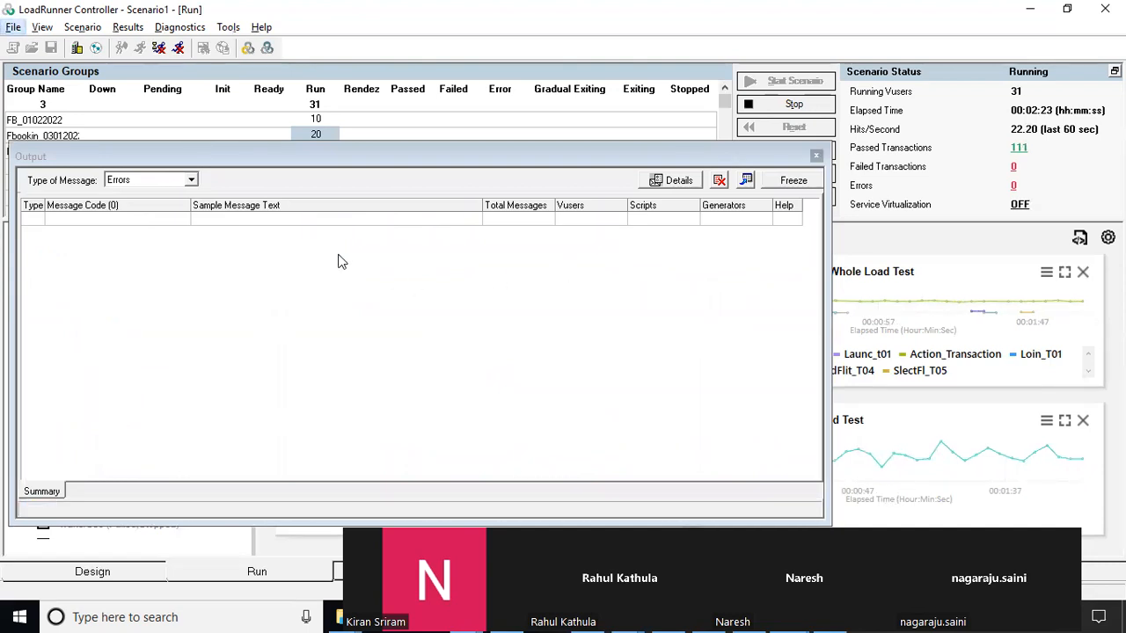
key(alt)
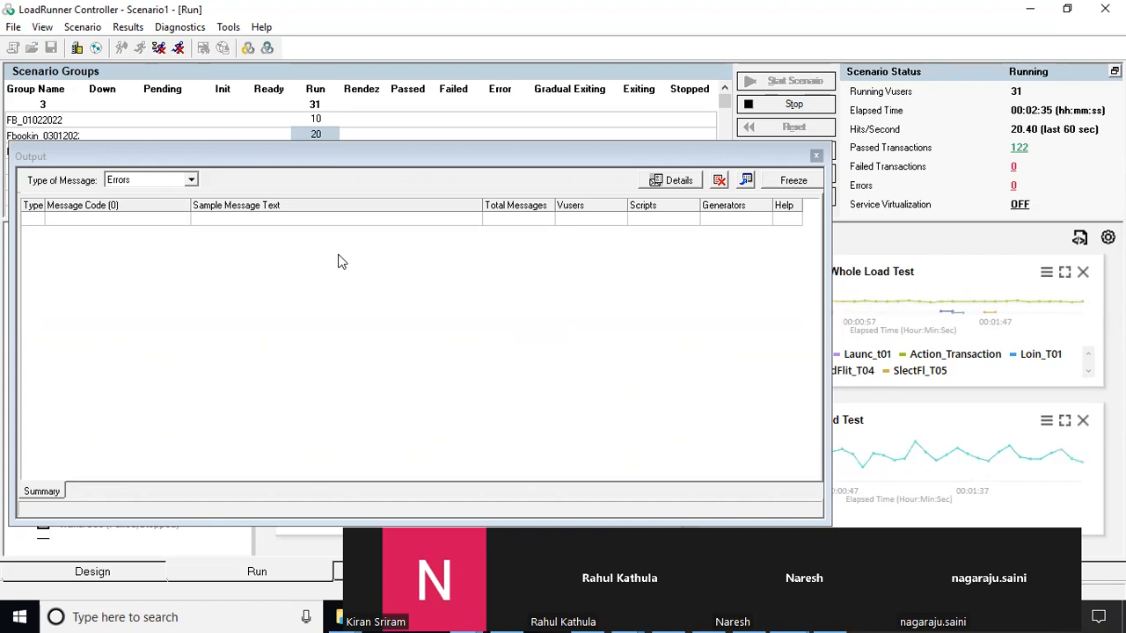
key(alt)
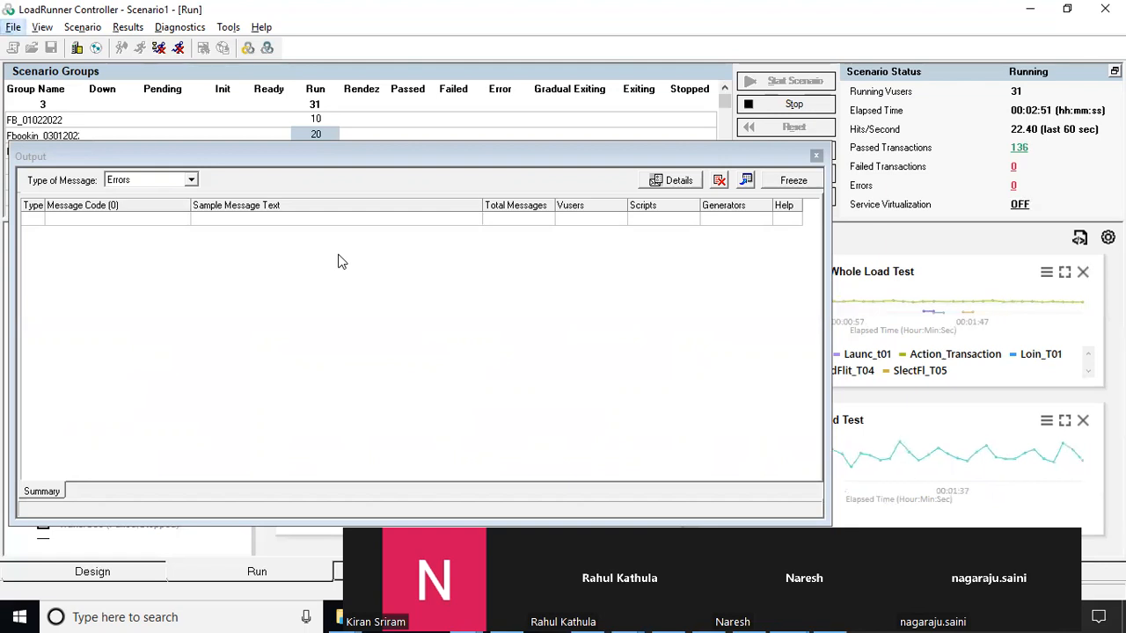
click(816, 158)
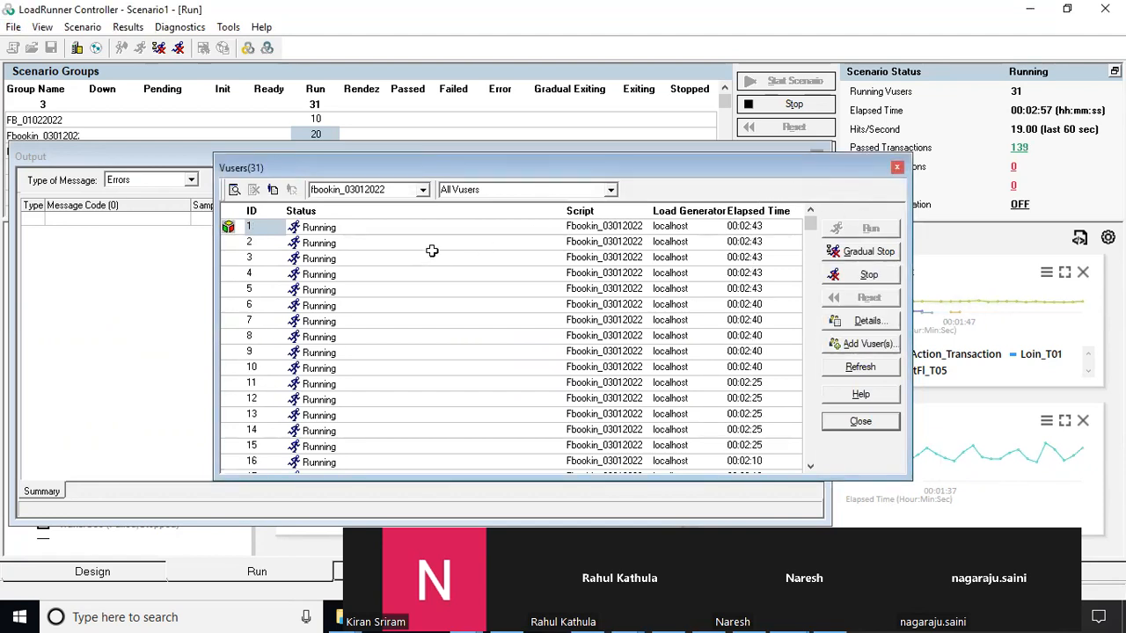
click(897, 168)
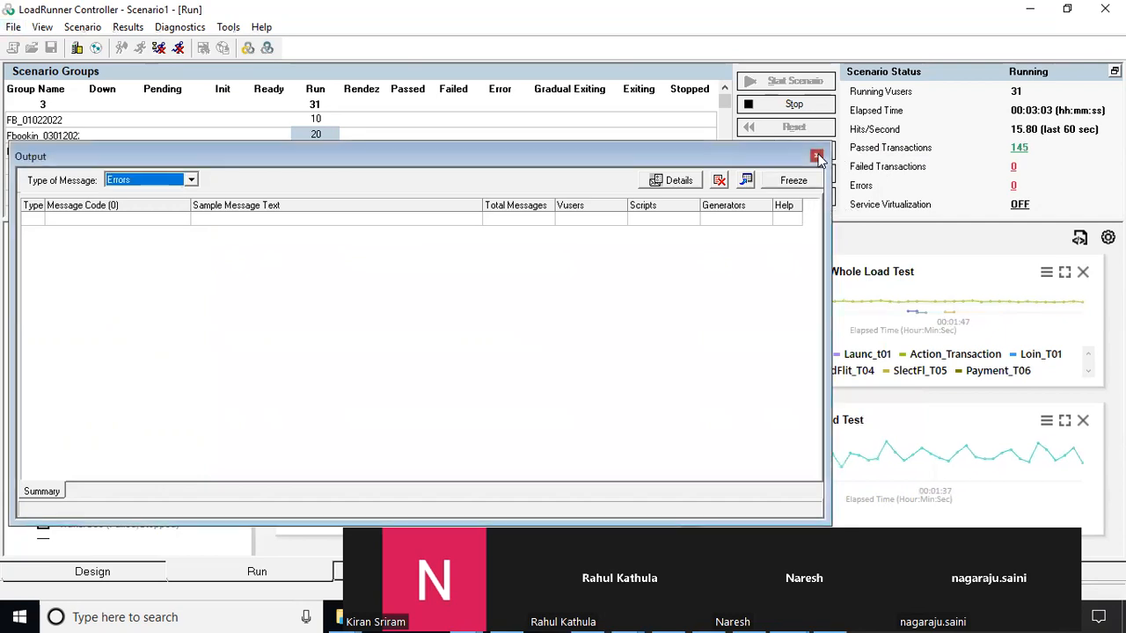
click(817, 157)
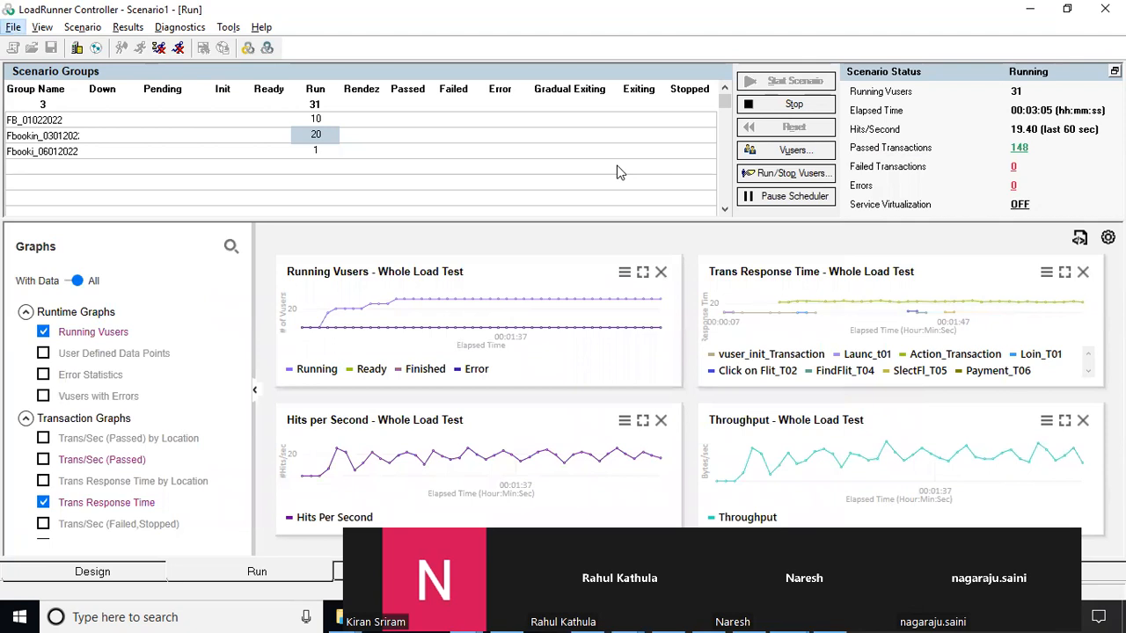
key(alt)
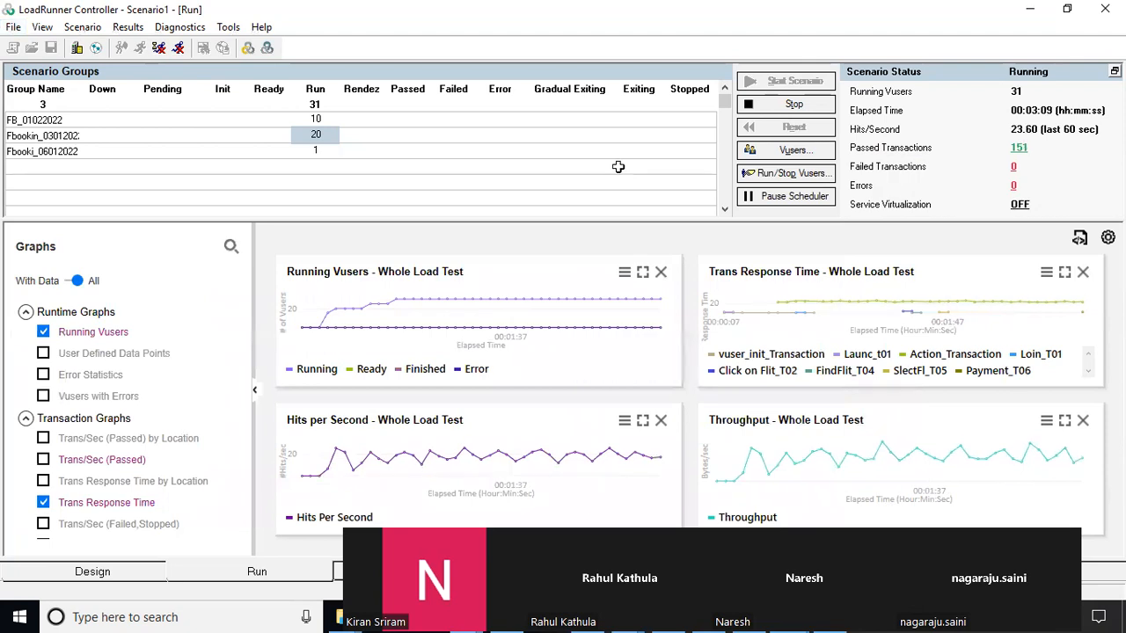
key(alt)
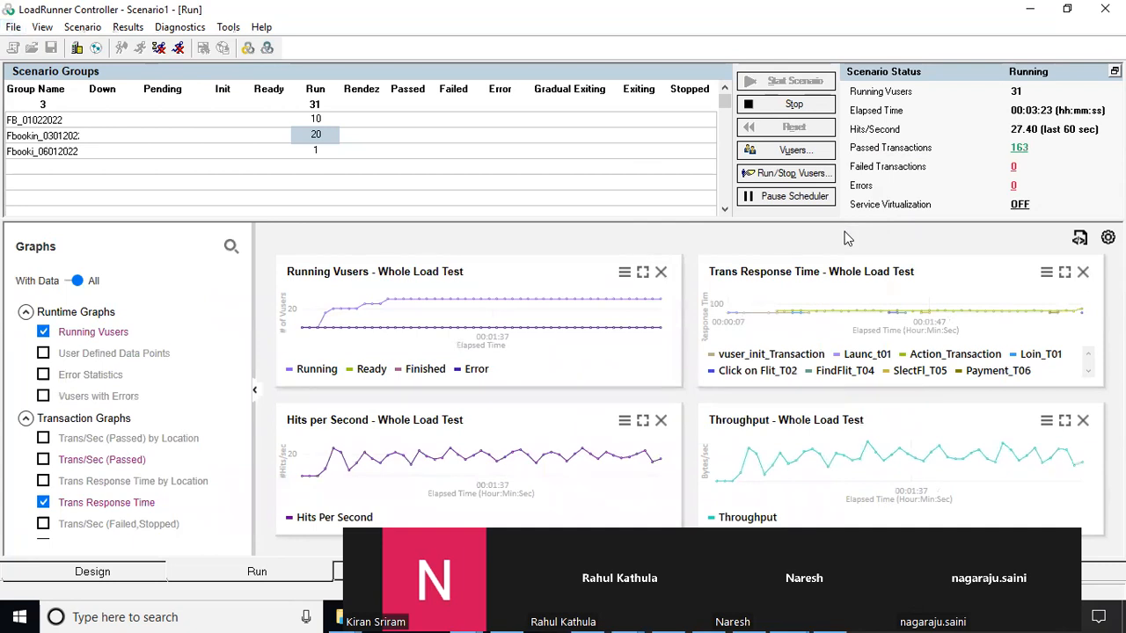
key(alt)
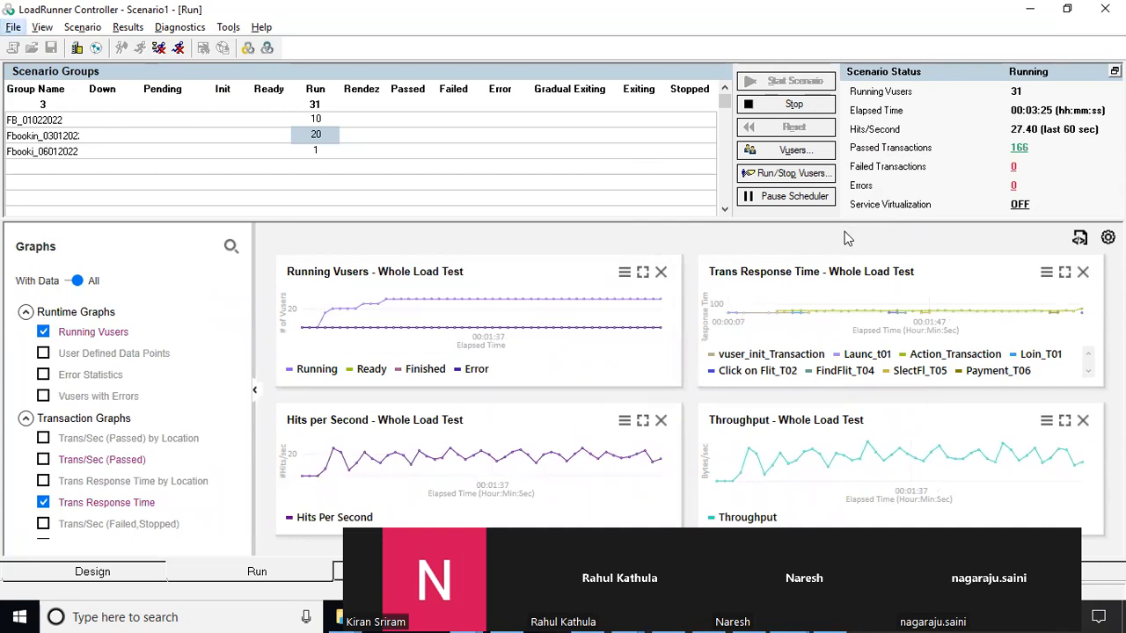
key(Escape)
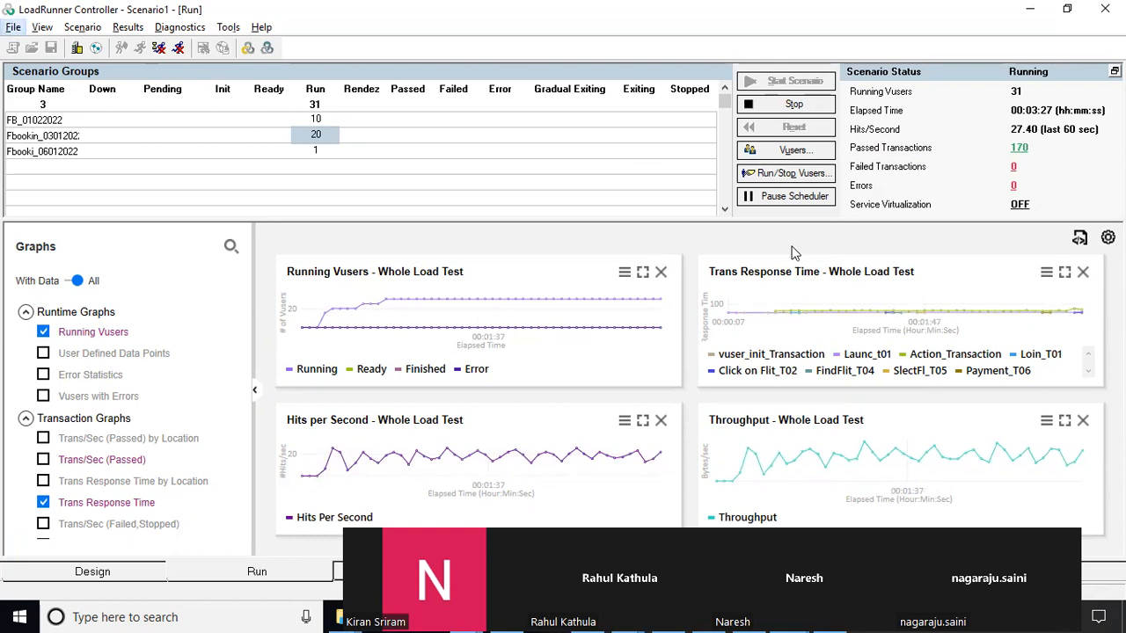
key(alt)
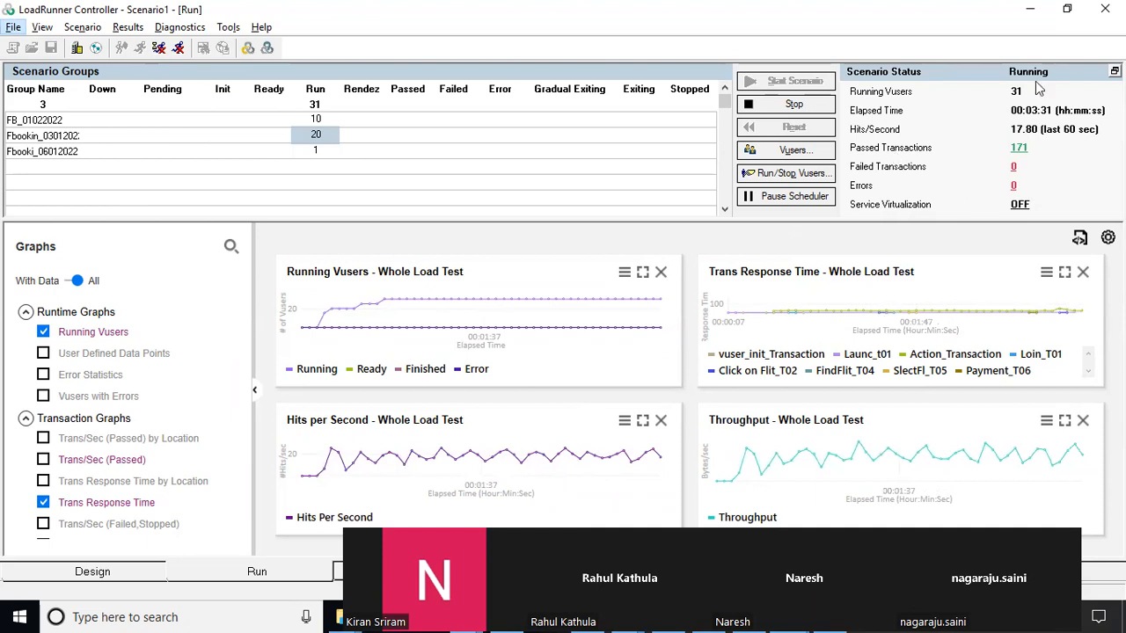
Step: Review the status and elapsed time of every Vuser in the fbookin_03012022 group's Vuser list
click(793, 152)
click(793, 151)
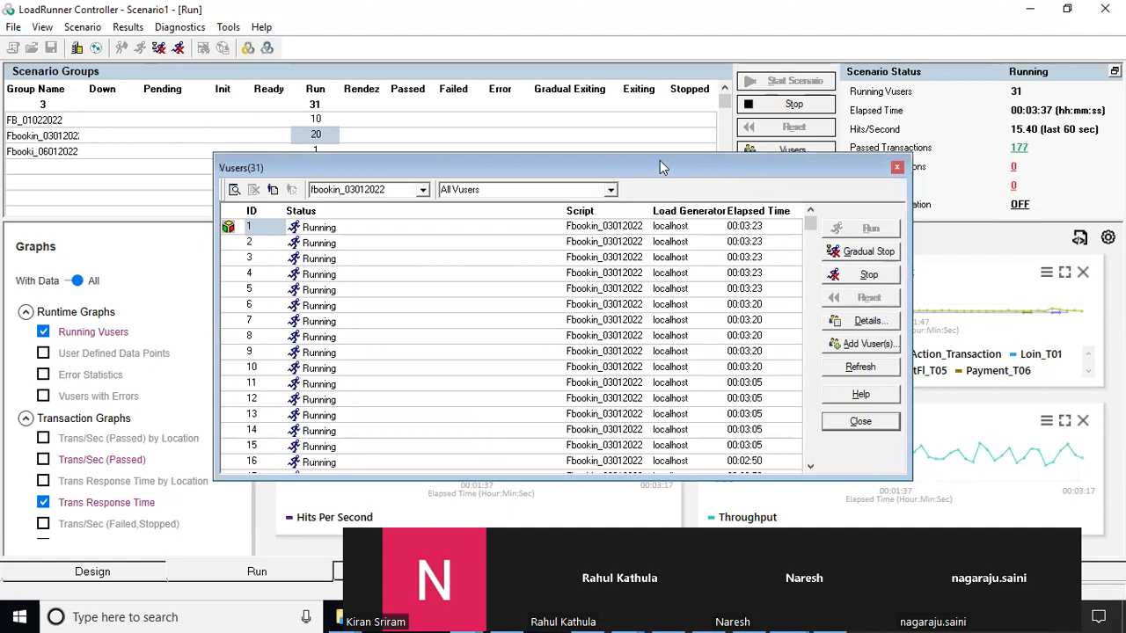
click(896, 167)
click(787, 152)
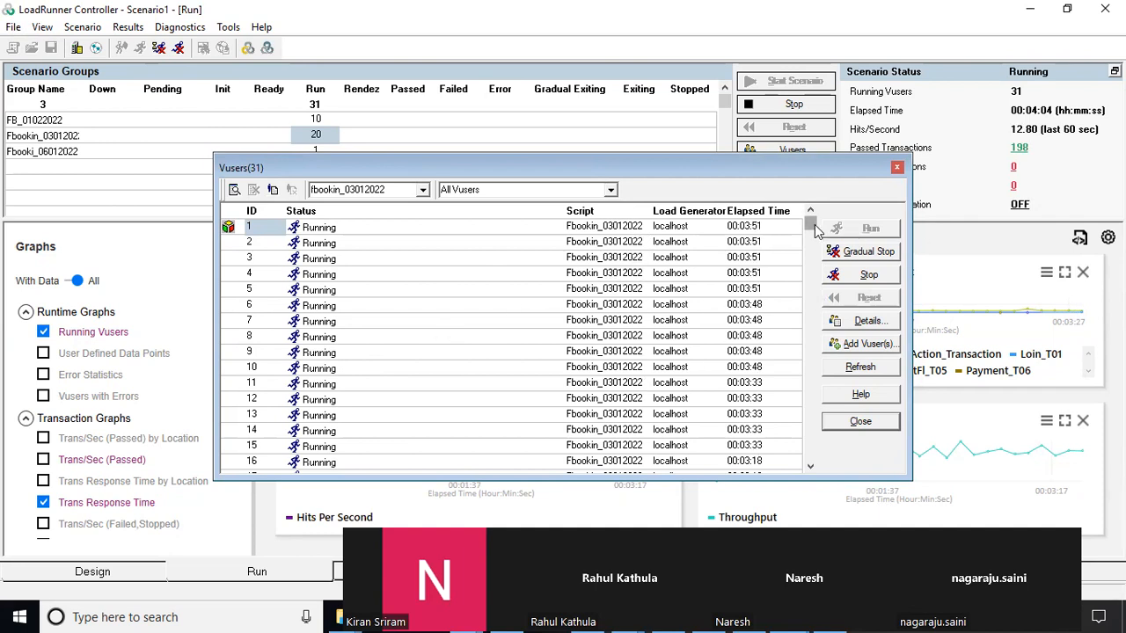
drag(812, 225, 802, 412)
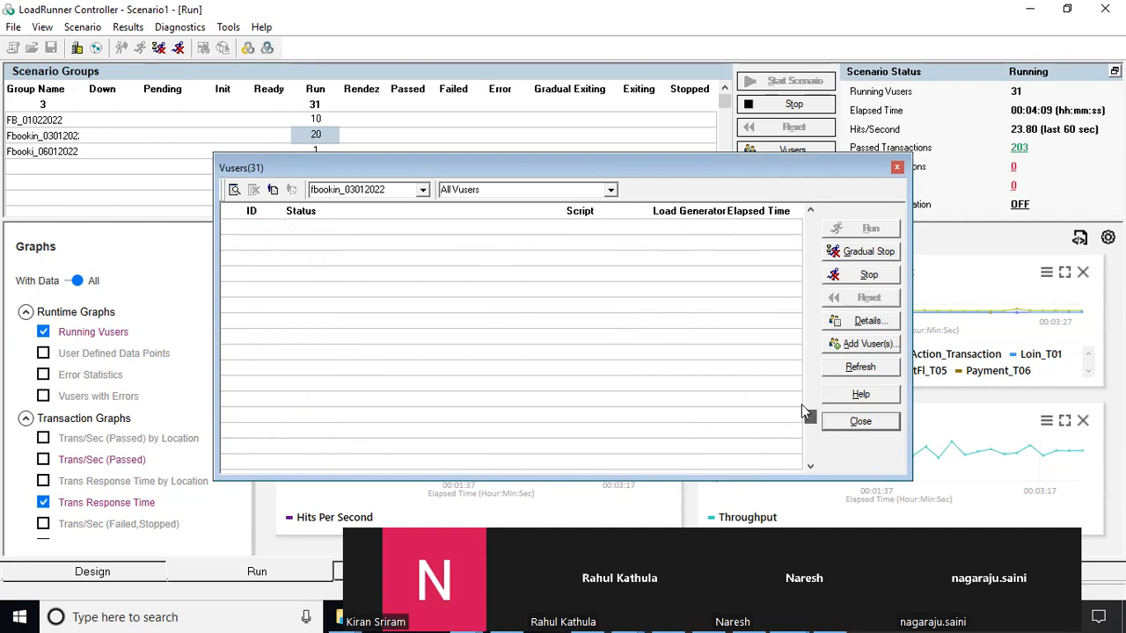
drag(796, 312, 810, 223)
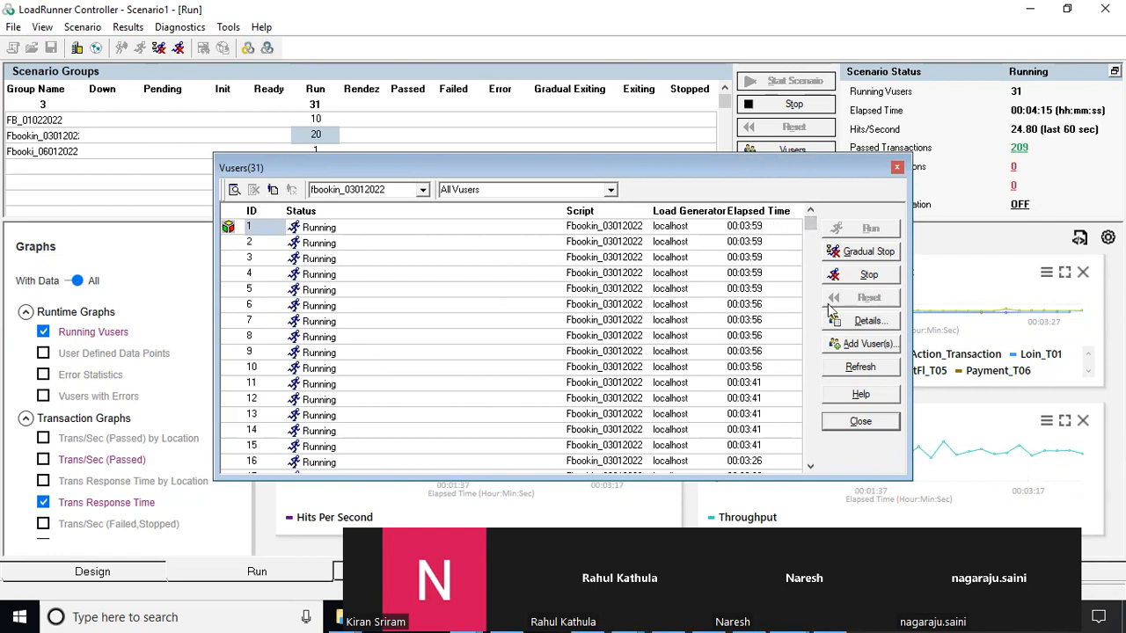
Step: Add 10 Vusers on localhost to the fbookin_03012022 group during the run, and locate them in the Vuser list
click(864, 347)
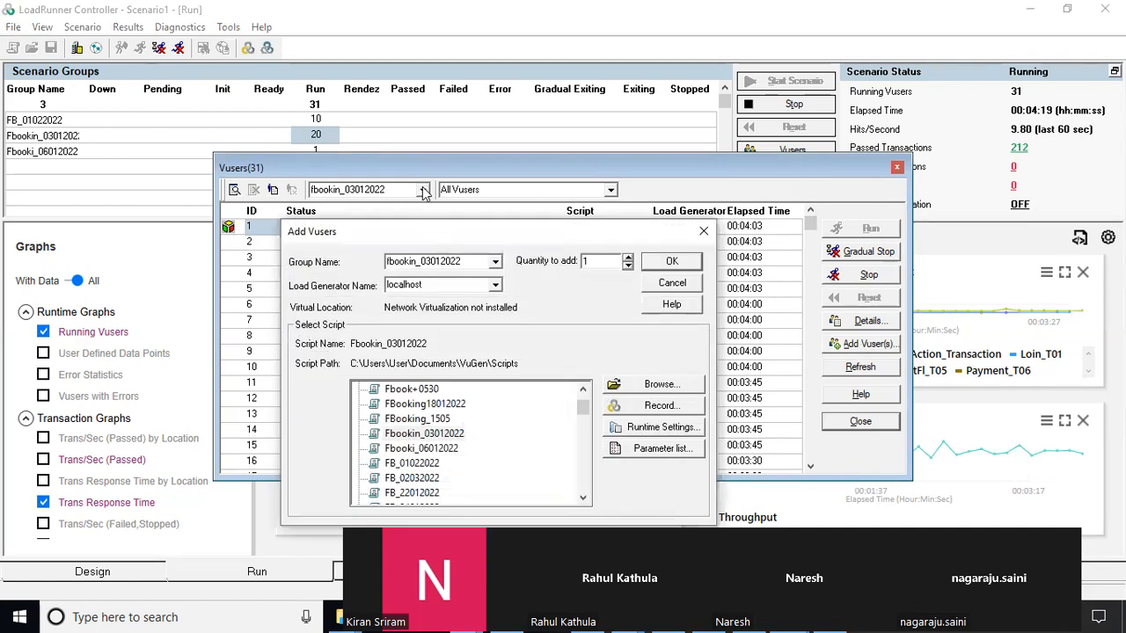
drag(432, 231, 426, 102)
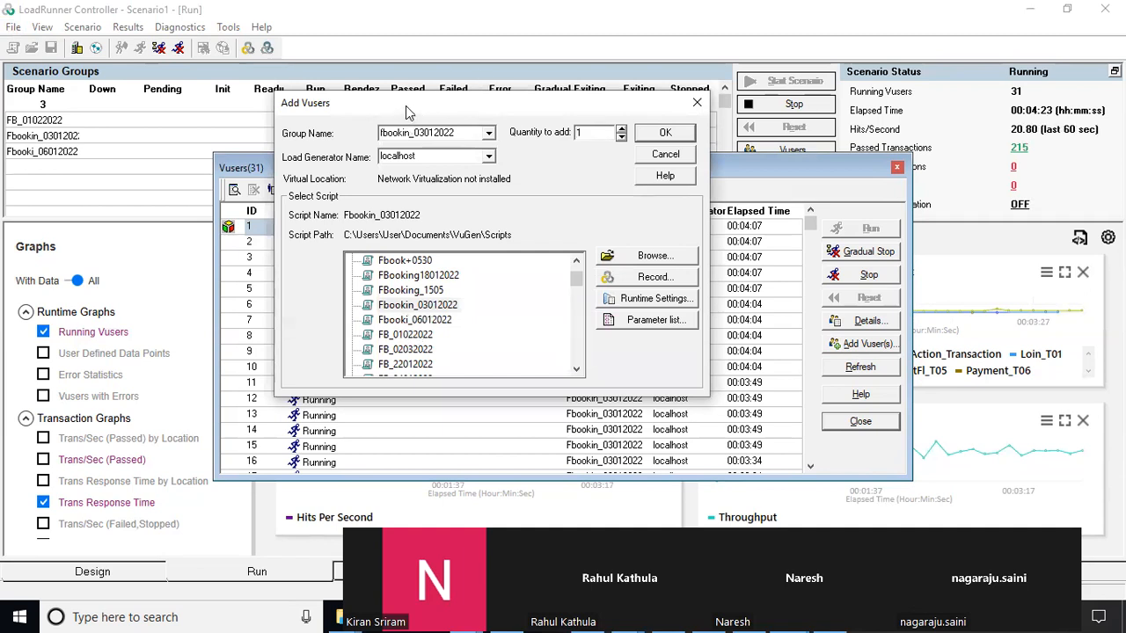
drag(418, 105, 613, 120)
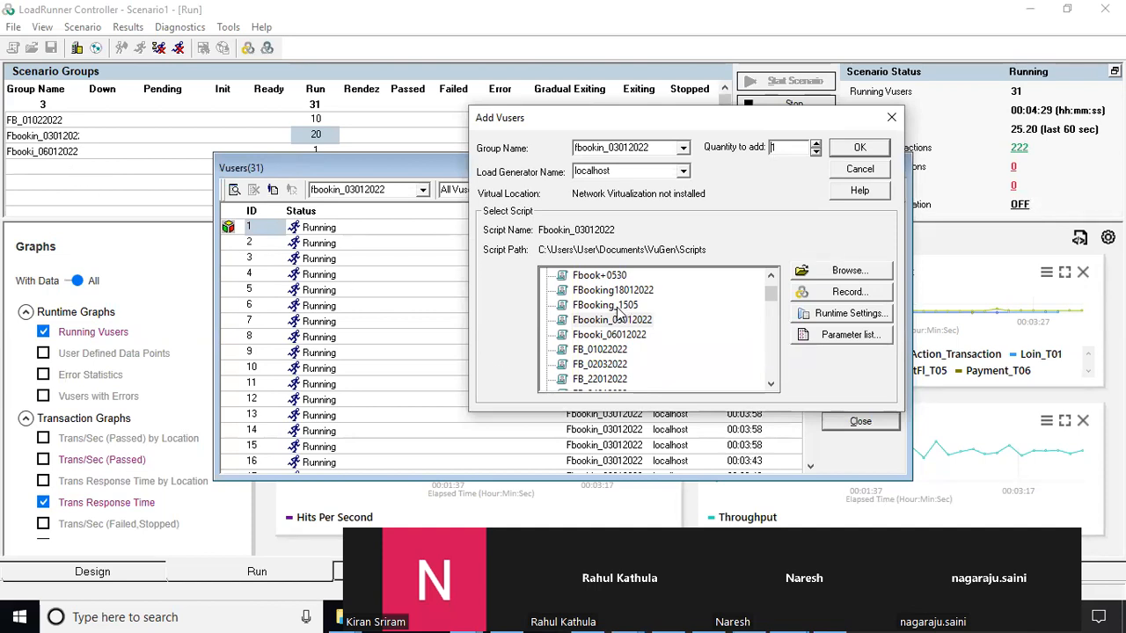
click(683, 150)
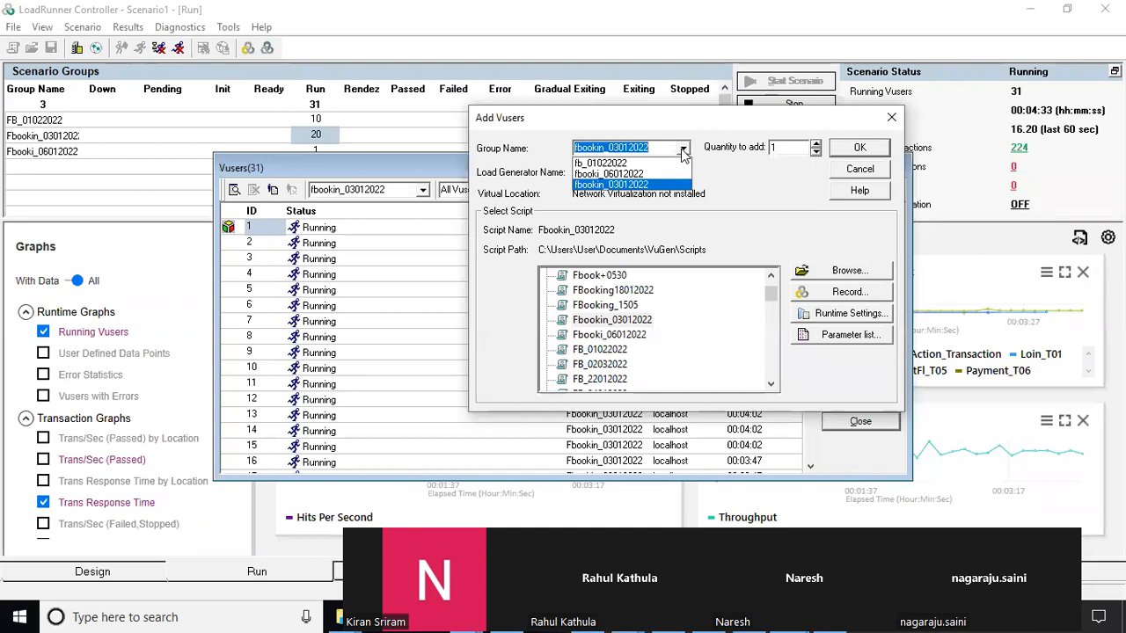
click(683, 151)
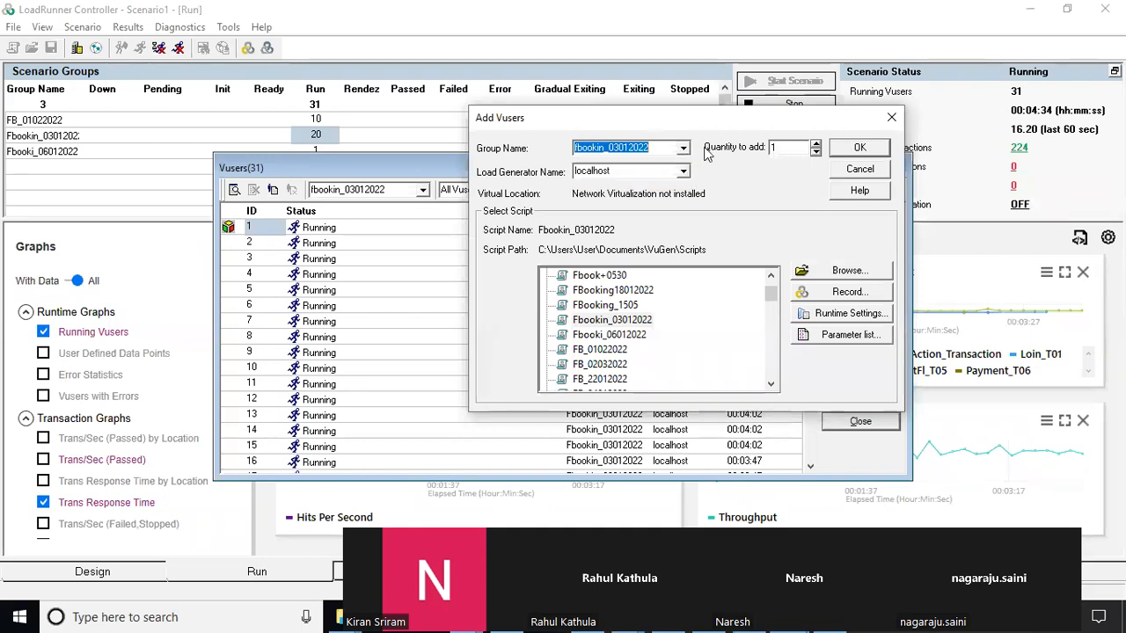
click(784, 148)
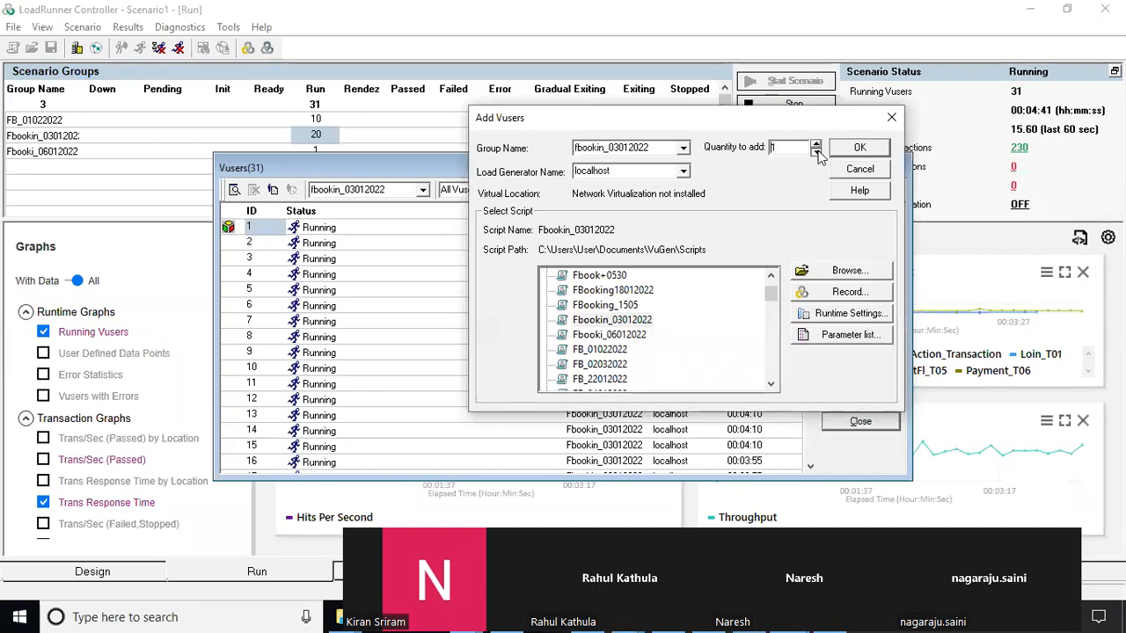
click(817, 146)
click(817, 146)
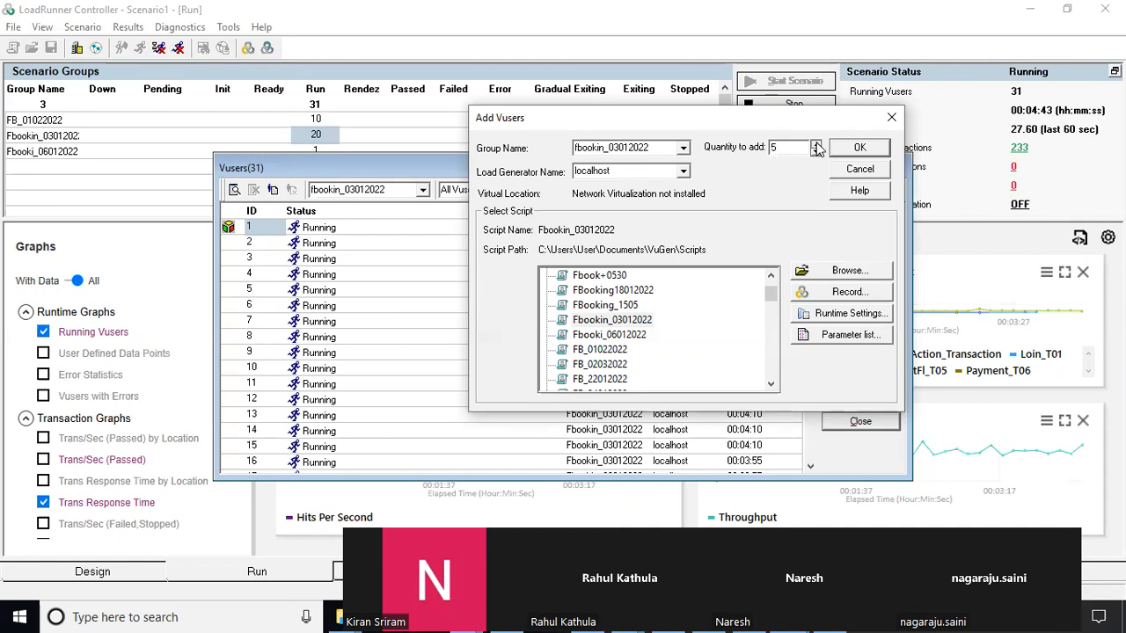
click(817, 146)
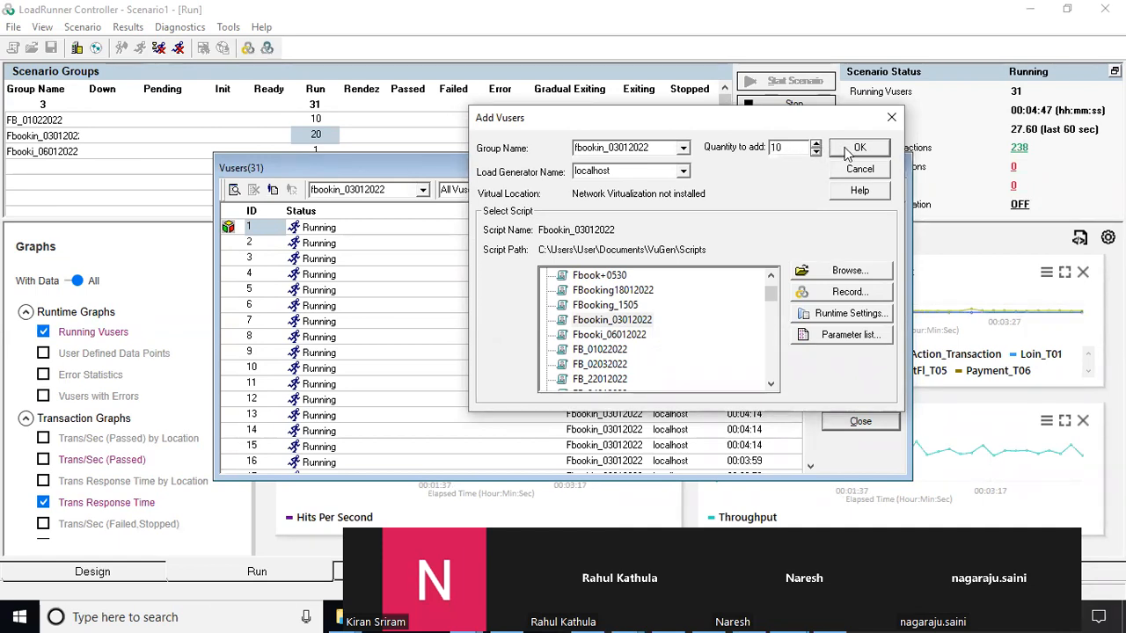
click(846, 152)
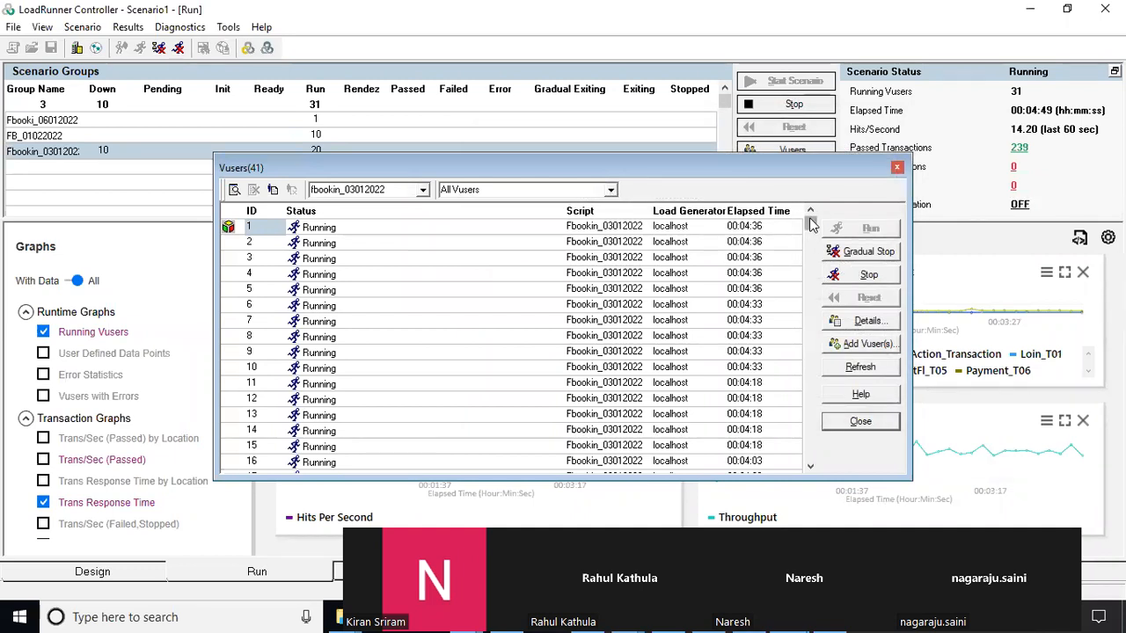
click(809, 452)
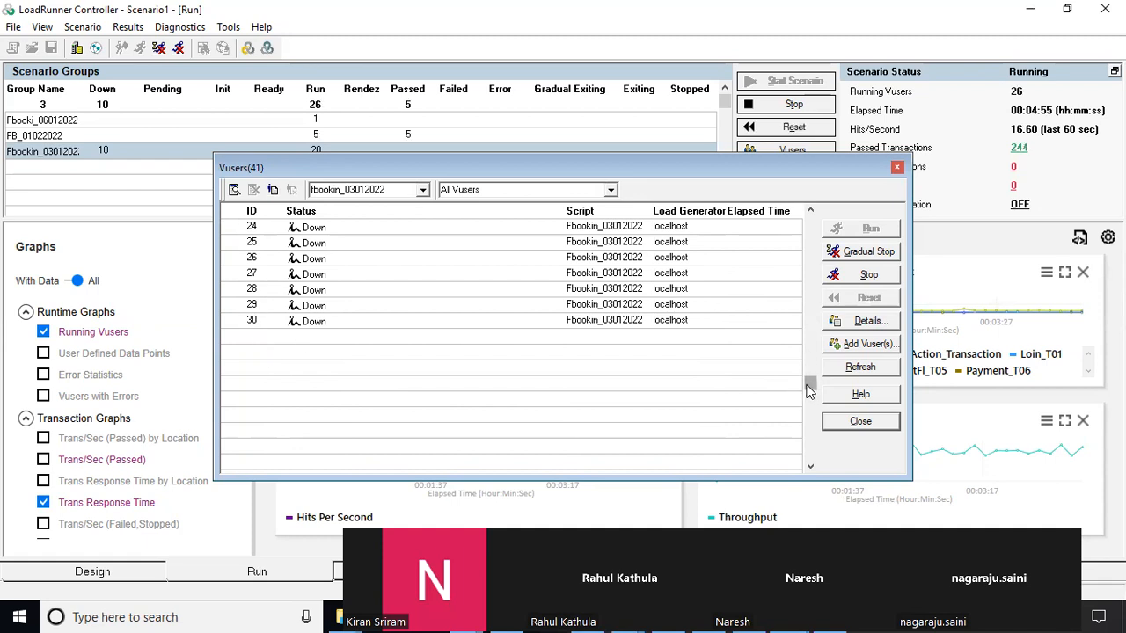
drag(809, 391, 809, 363)
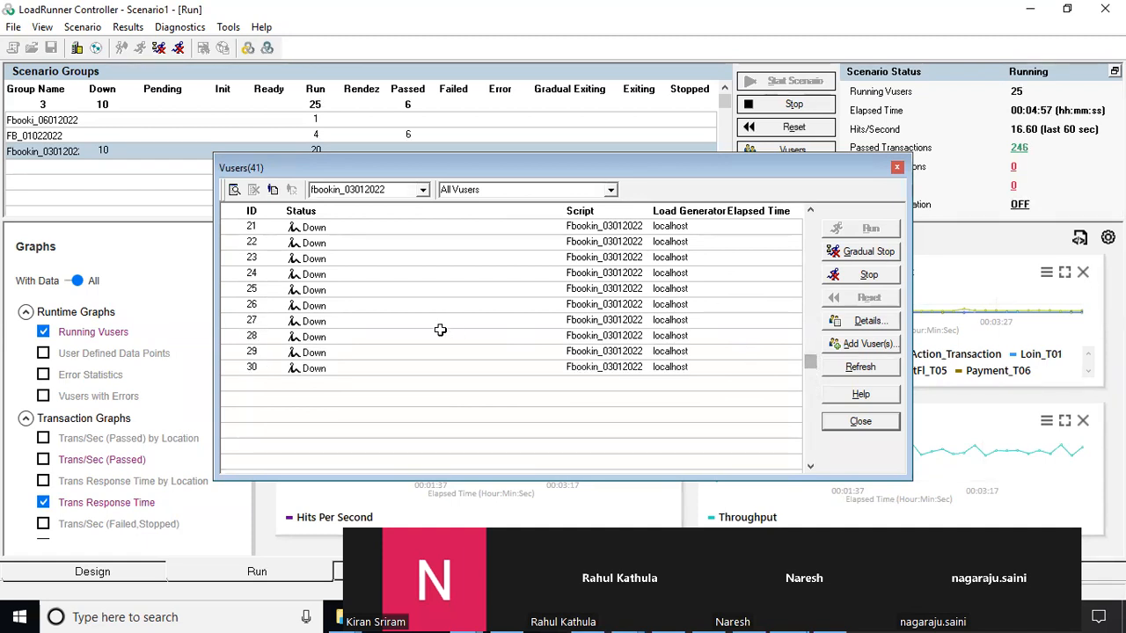
Step: Close the Vuser list and view the enlarged Running Vusers graph, returning to the four-graph overview
click(321, 367)
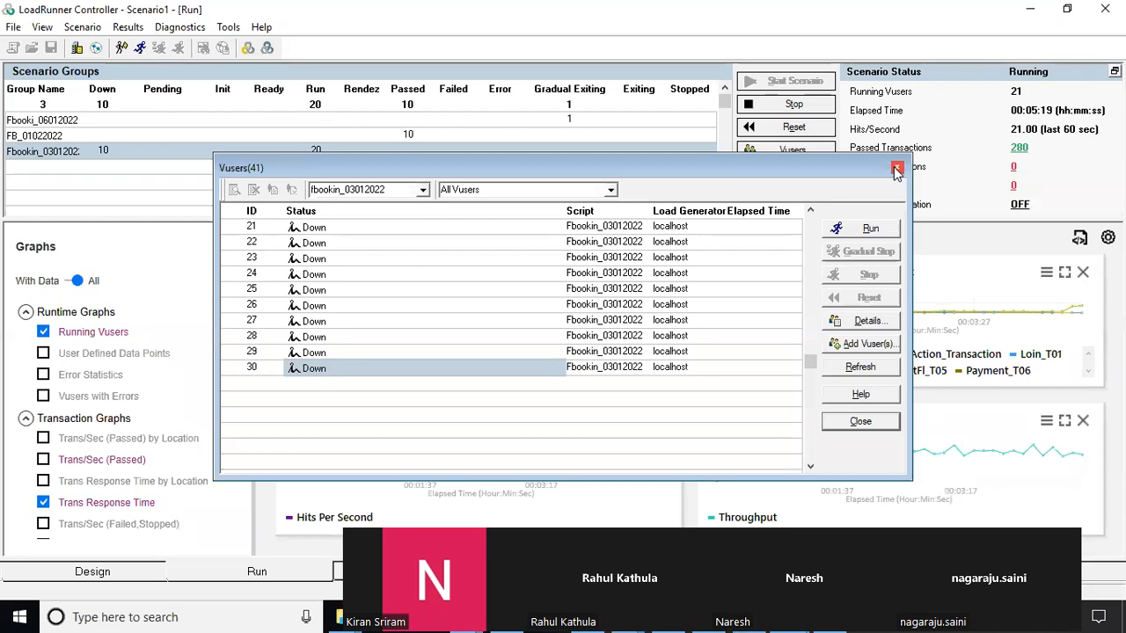
click(897, 167)
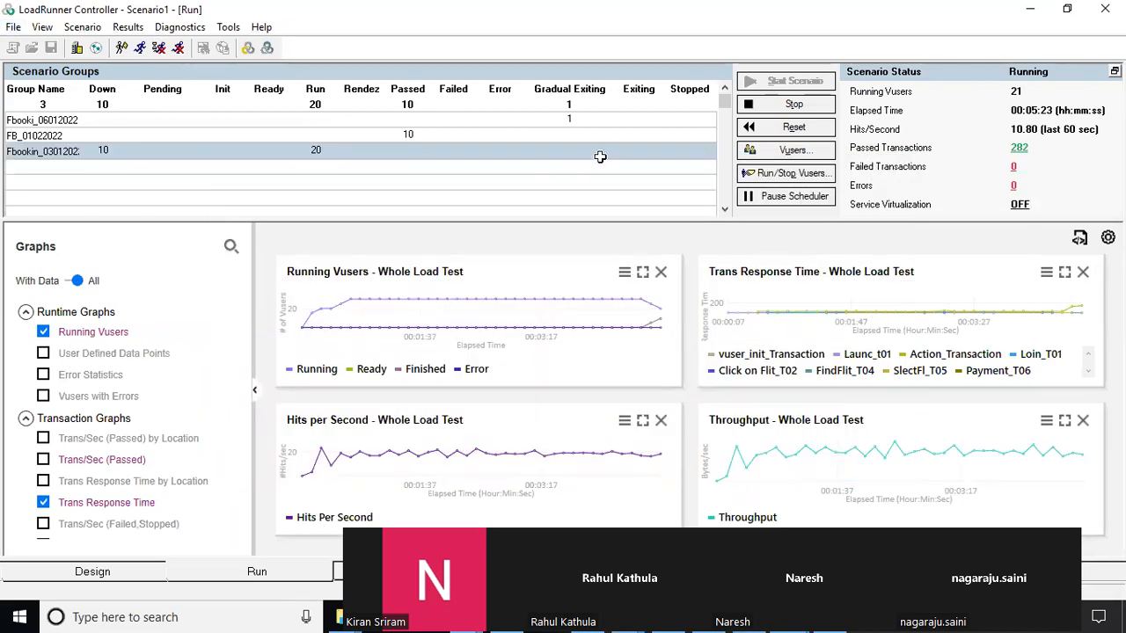
click(454, 316)
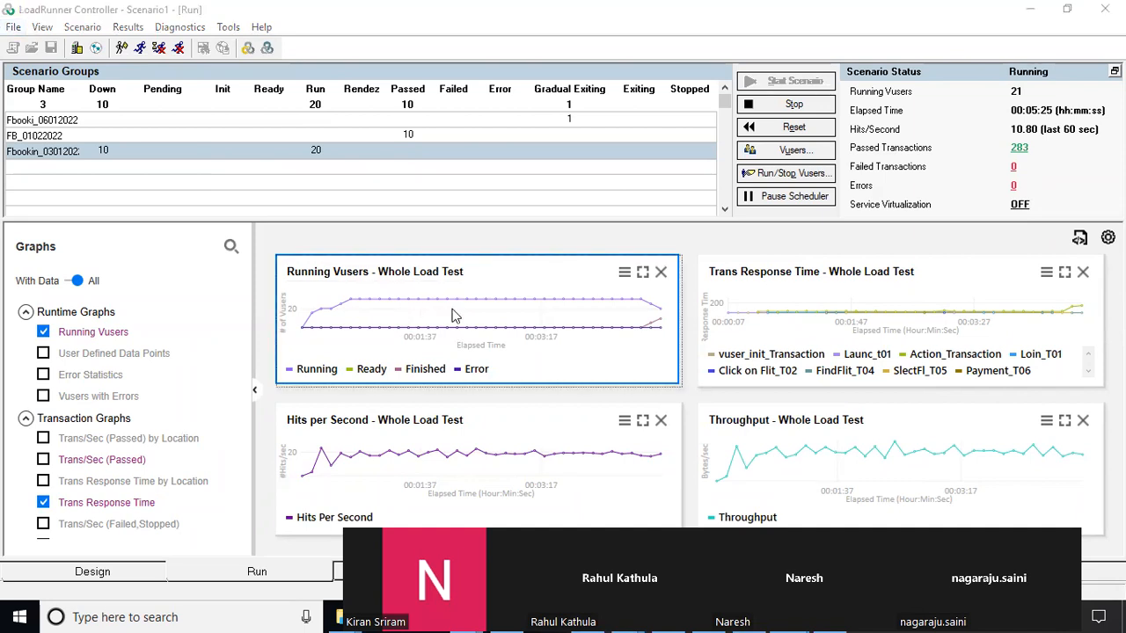
double_click(455, 316)
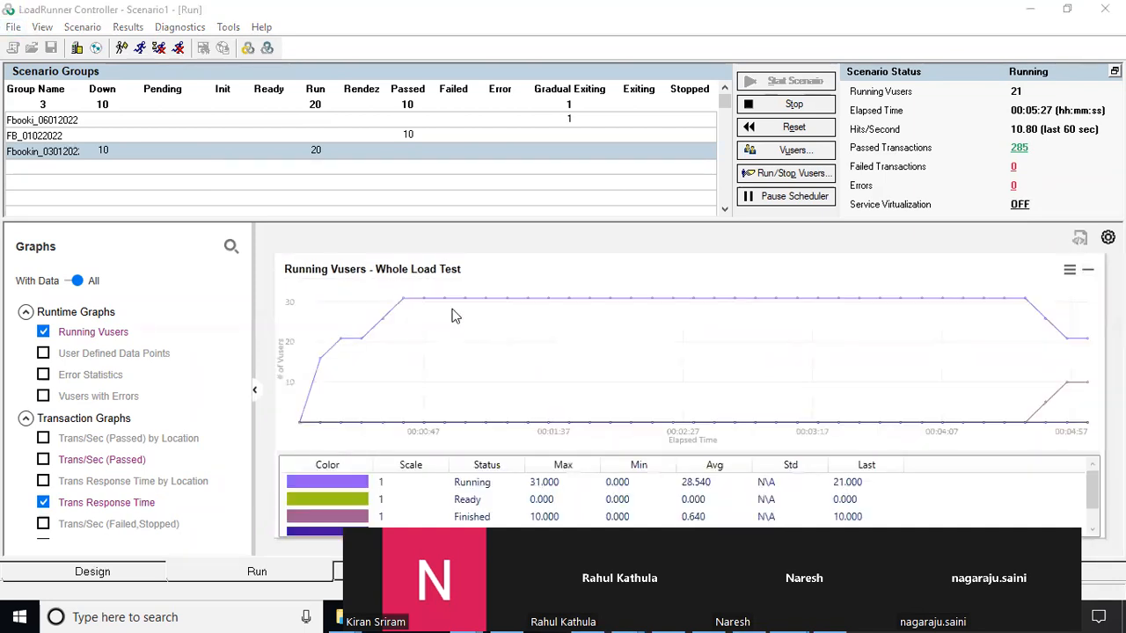
double_click(454, 317)
Step: View the Trans Response Time graph enlarged and restore it to the overview
click(786, 306)
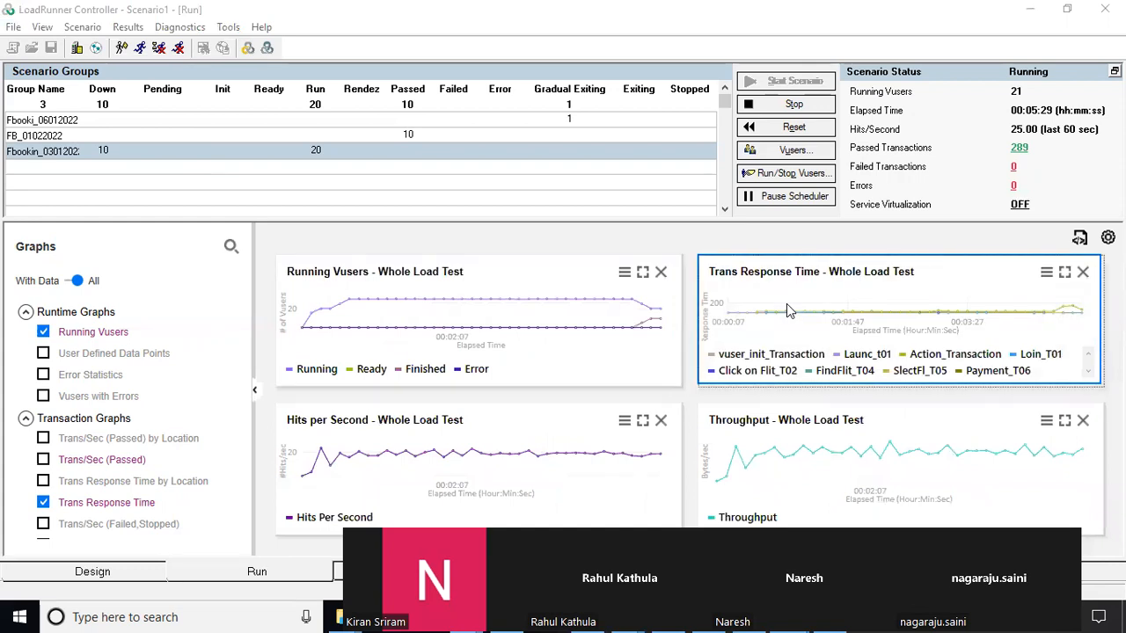
double_click(786, 304)
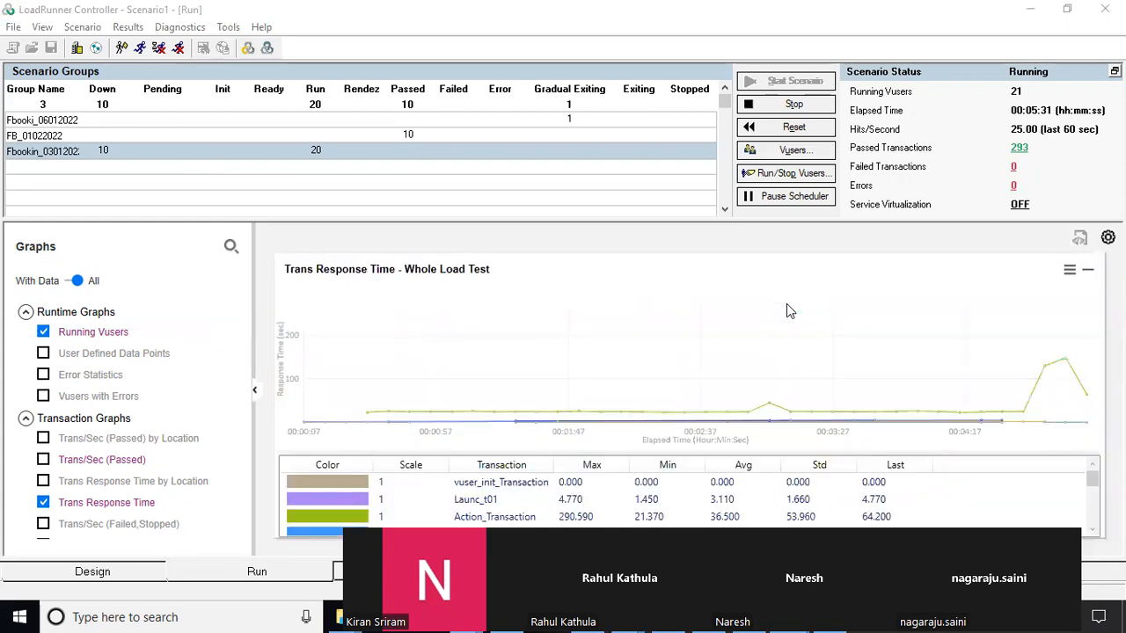
double_click(786, 303)
Step: Examine the Hits per Second and Throughput graphs enlarged one after the other, restoring each to the overview
click(507, 469)
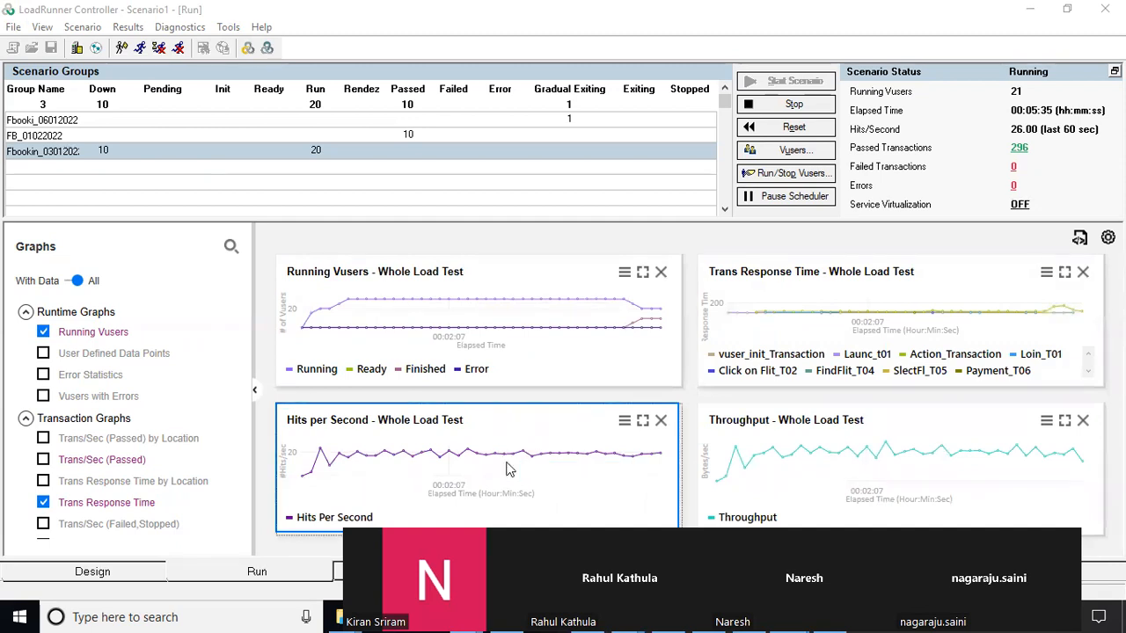
double_click(457, 454)
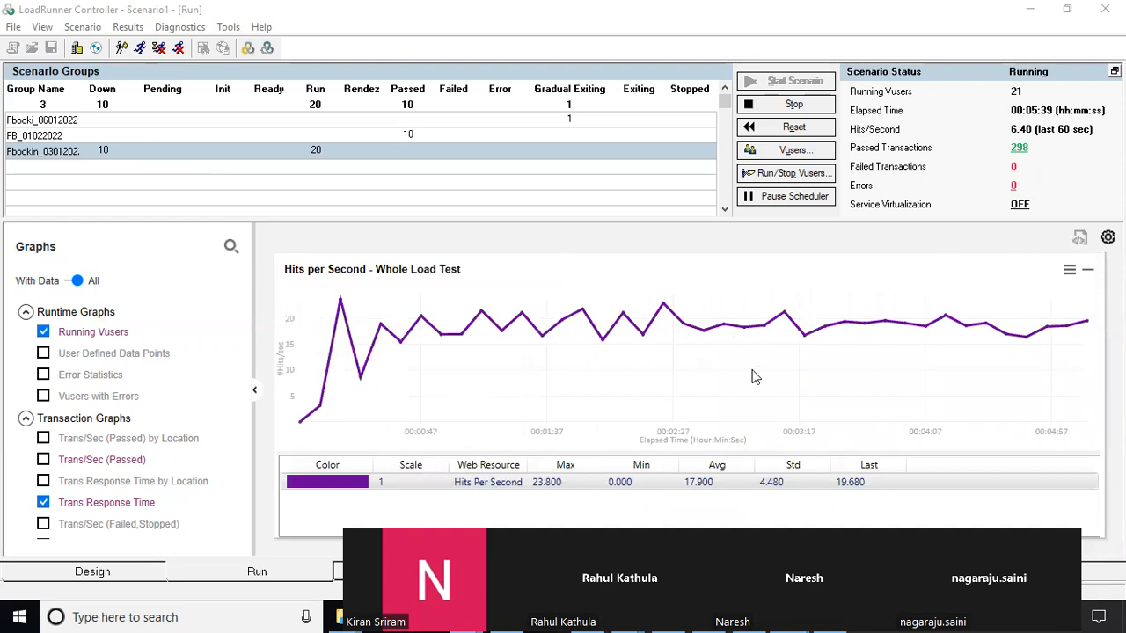
double_click(760, 383)
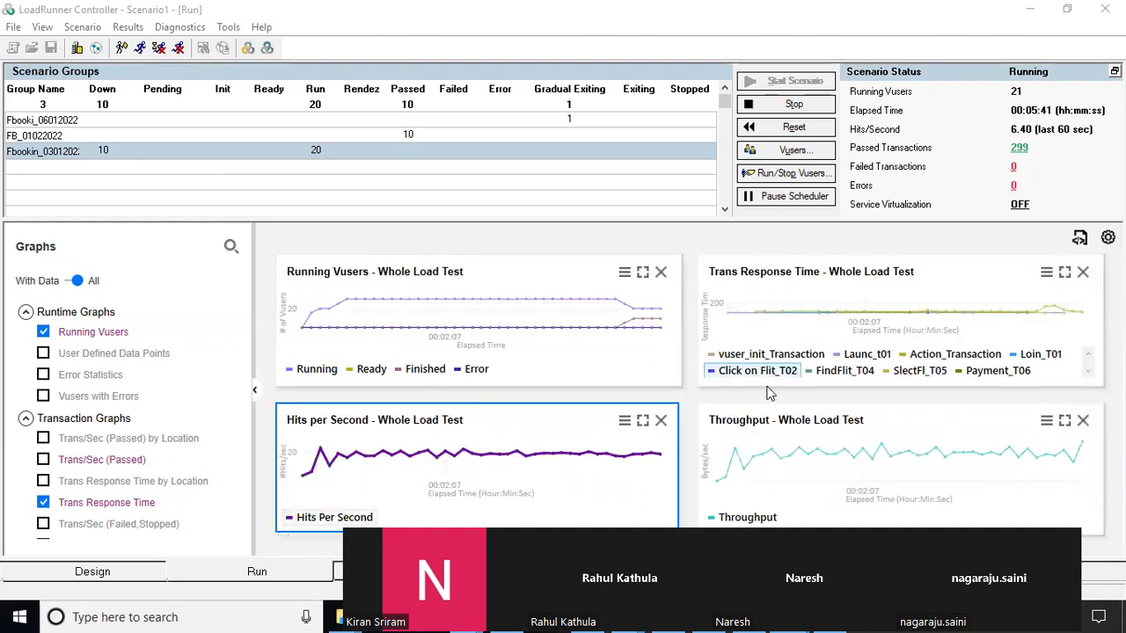
double_click(803, 454)
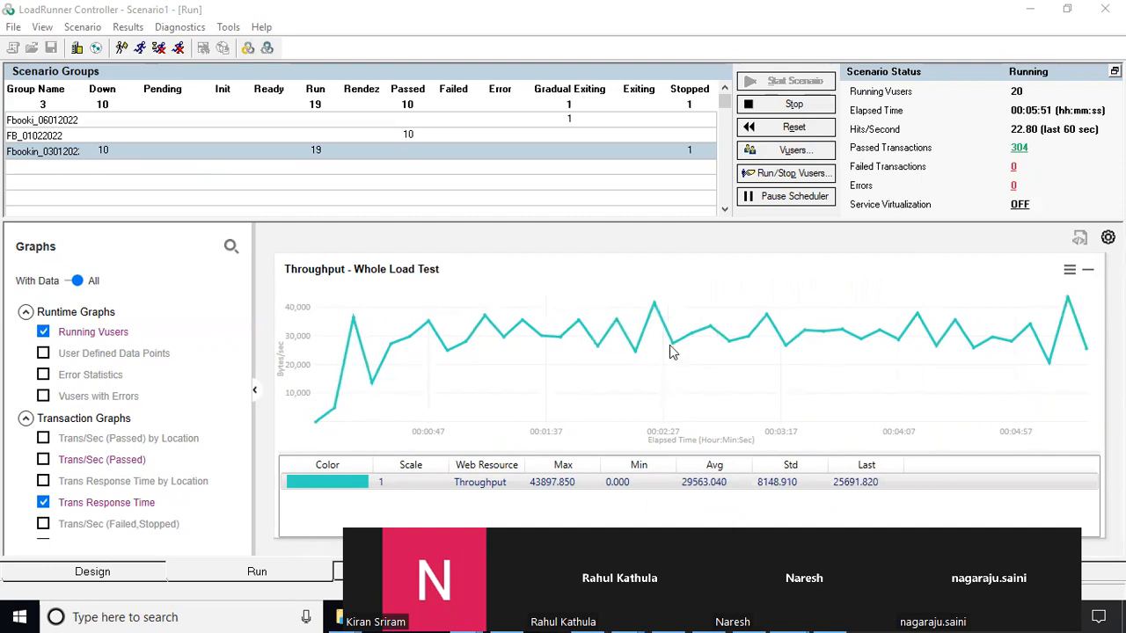
double_click(798, 364)
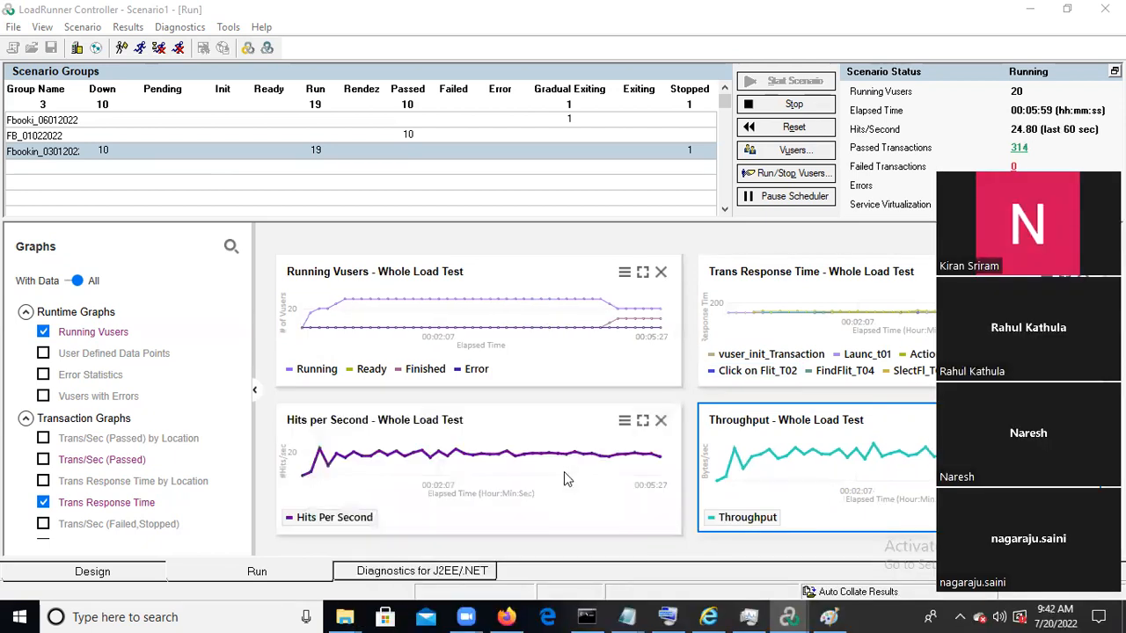
Step: Enlarge the Trans Response Time graph and review the response time statistics of every transaction down to vuser_end_Transaction
click(778, 324)
double_click(778, 324)
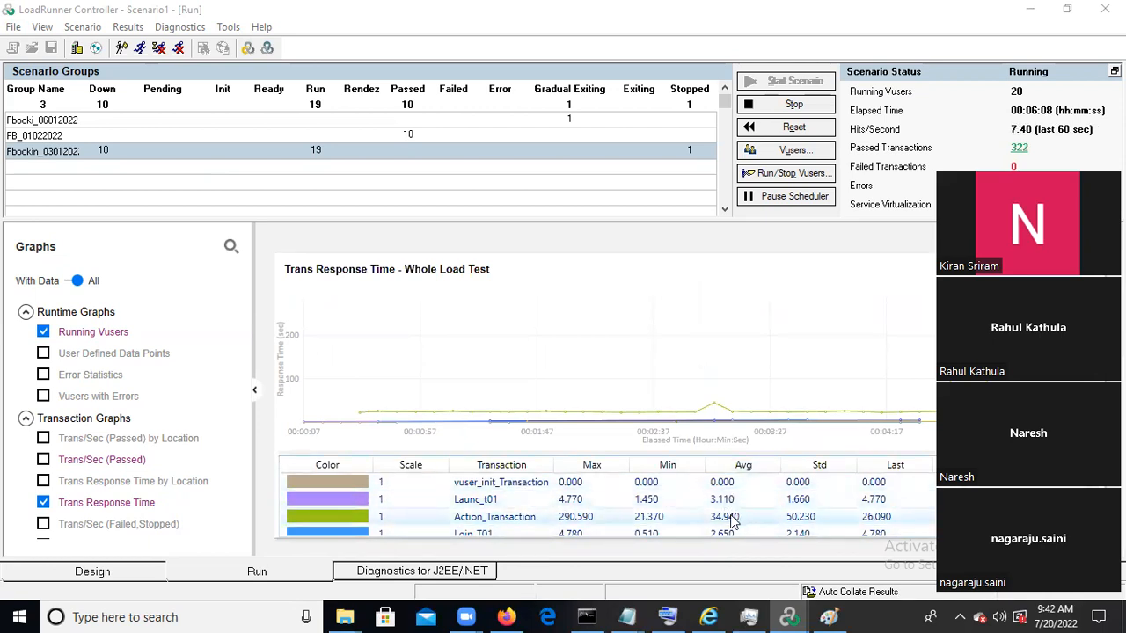
scroll(730, 521, down, 1)
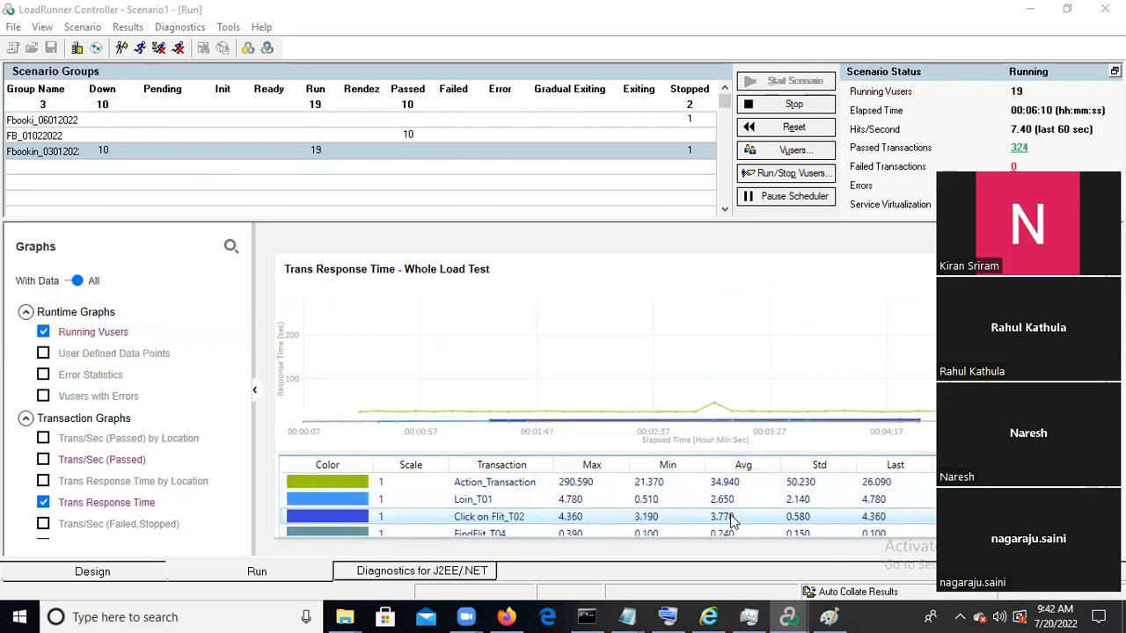
scroll(729, 521, down, 4)
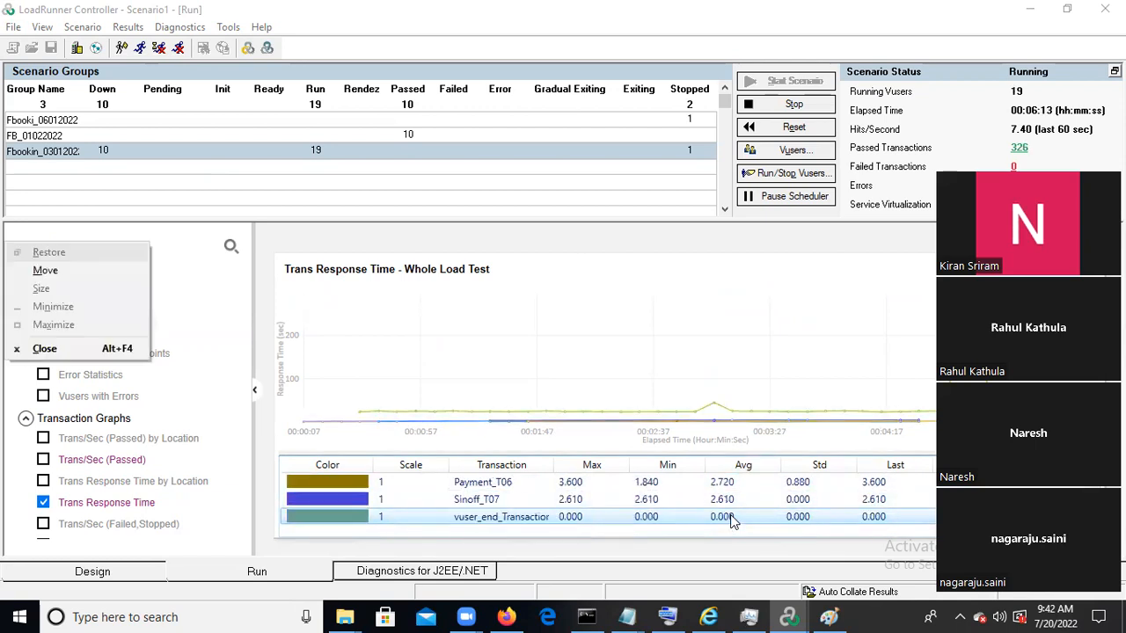
key(Up)
key(Up)
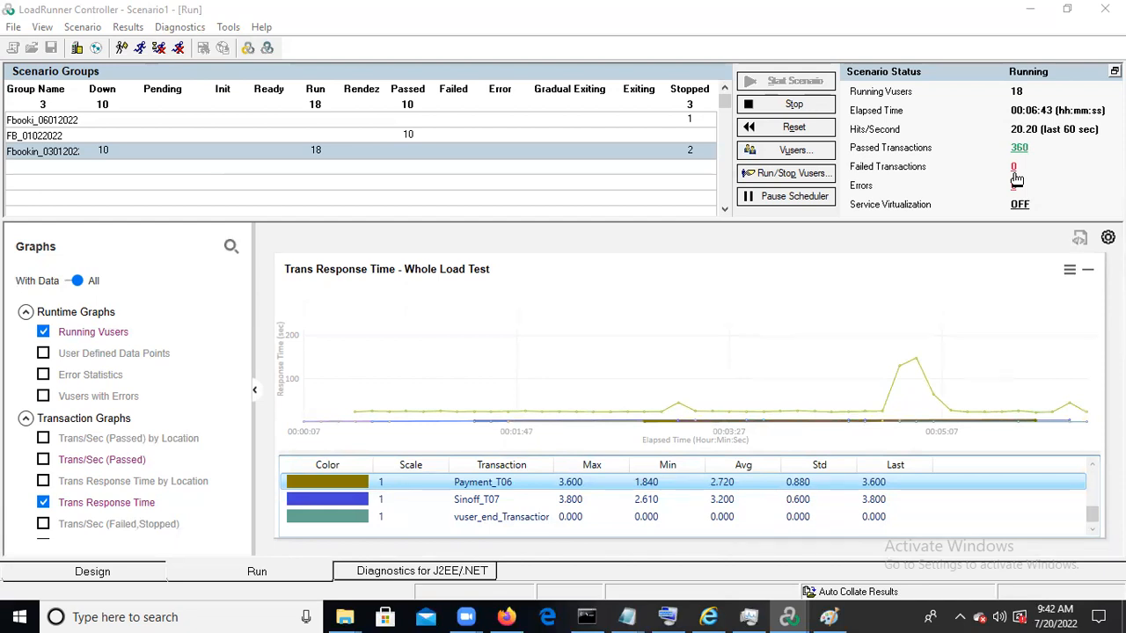
Step: Stop the running scenario, confirm the stop, and force the gradually exiting Vusers to stop immediately
click(794, 104)
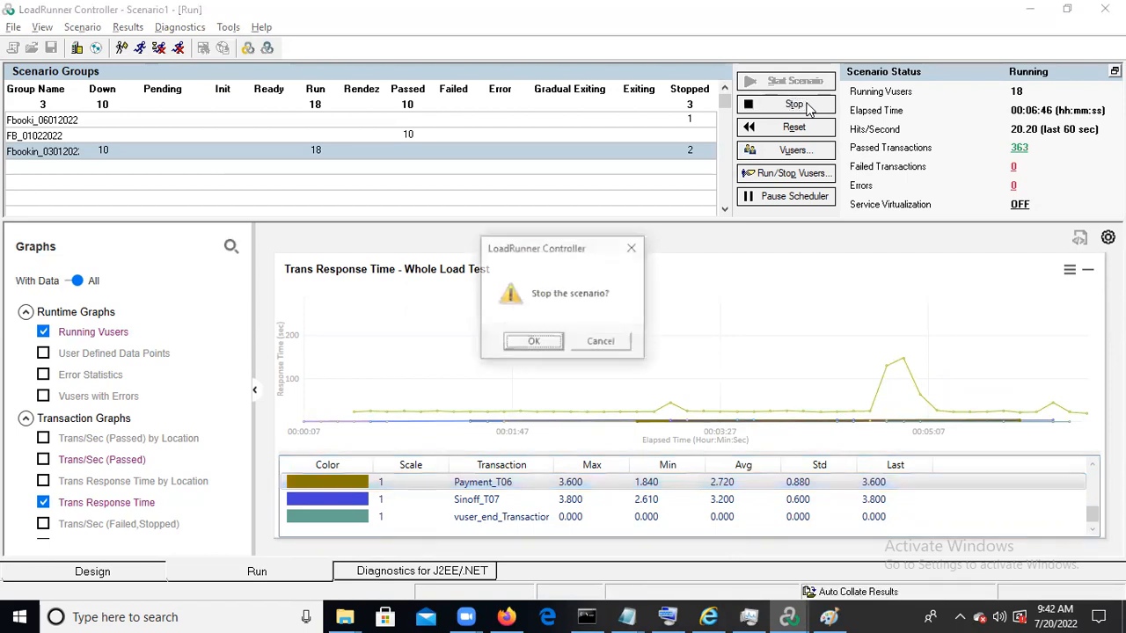
click(533, 343)
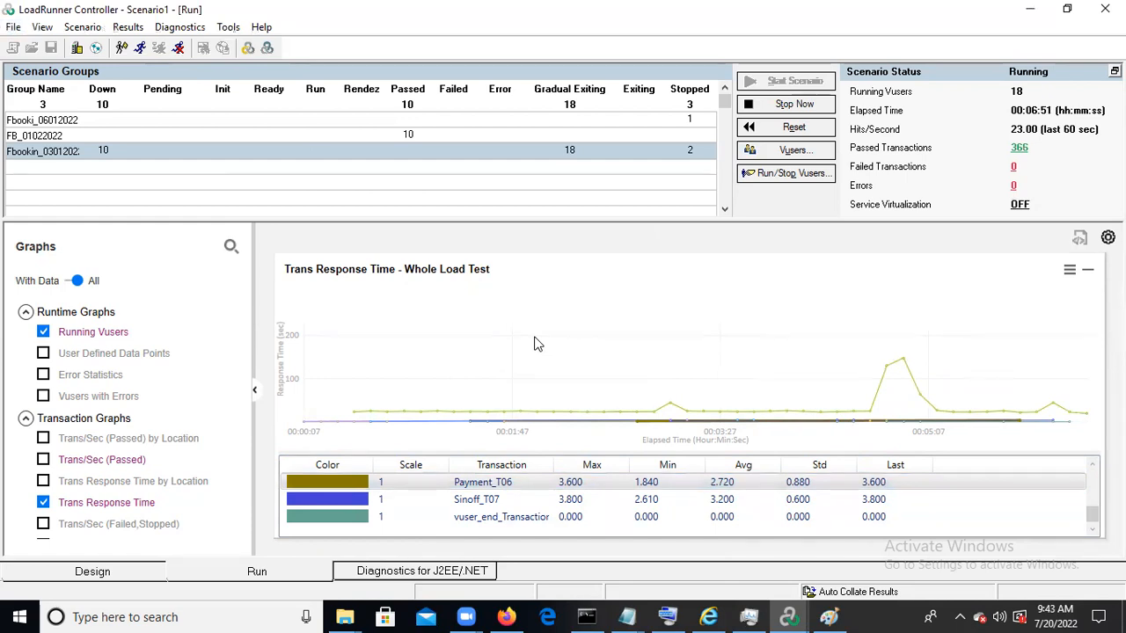
key(alt)
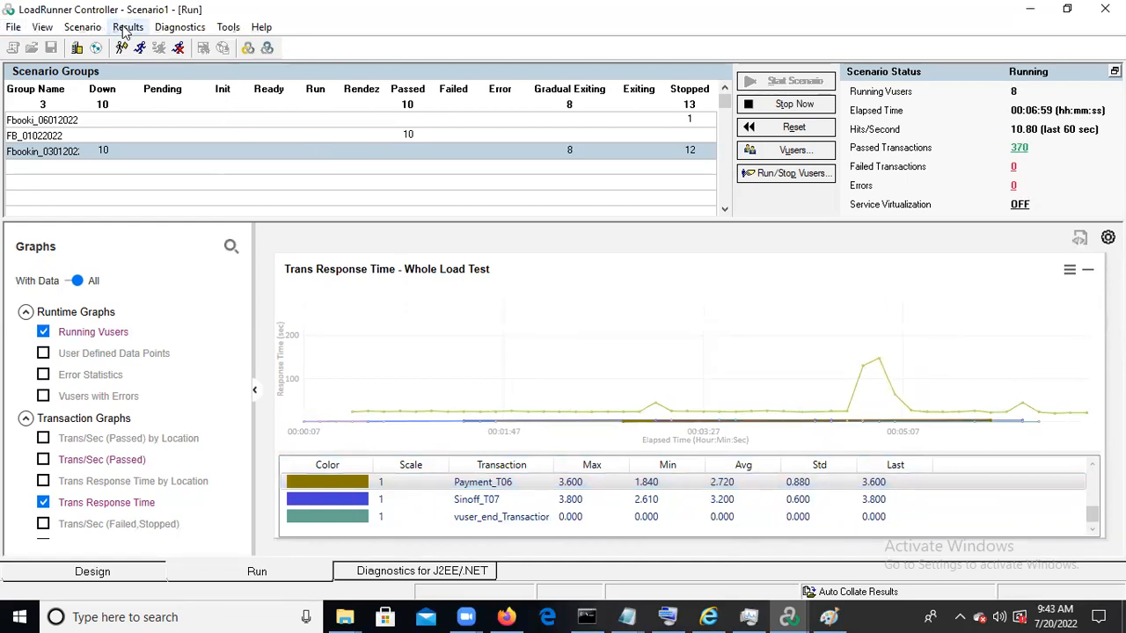
click(809, 113)
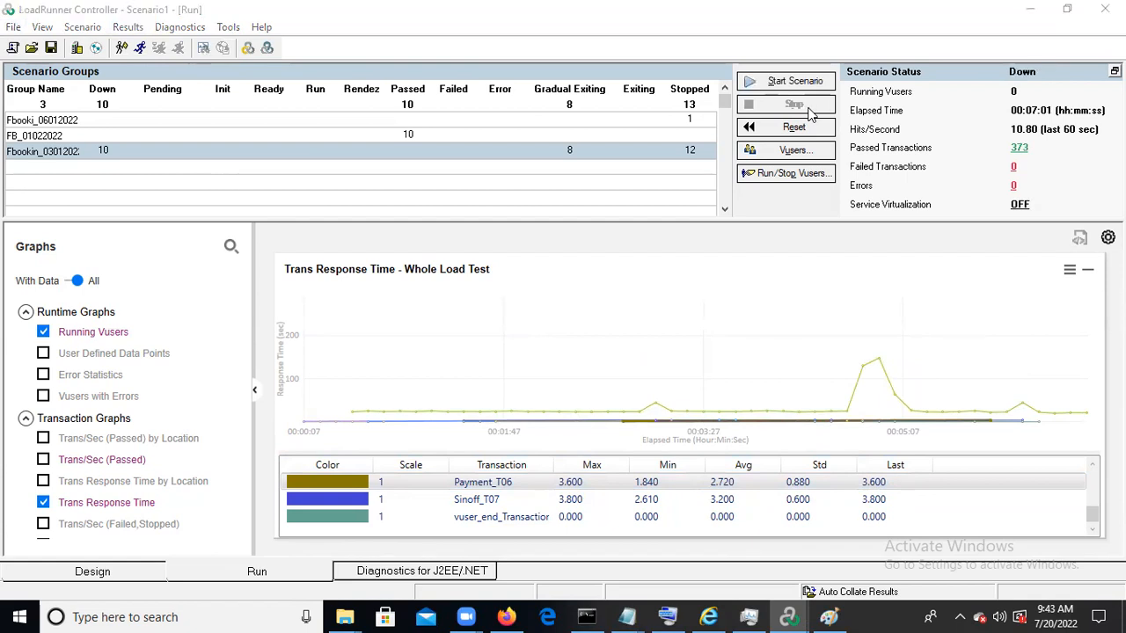
Step: Analyze the scenario's results in LoadRunner Analysis, agreeing to overwrite the existing results directory
click(125, 27)
click(126, 27)
click(126, 27)
click(148, 55)
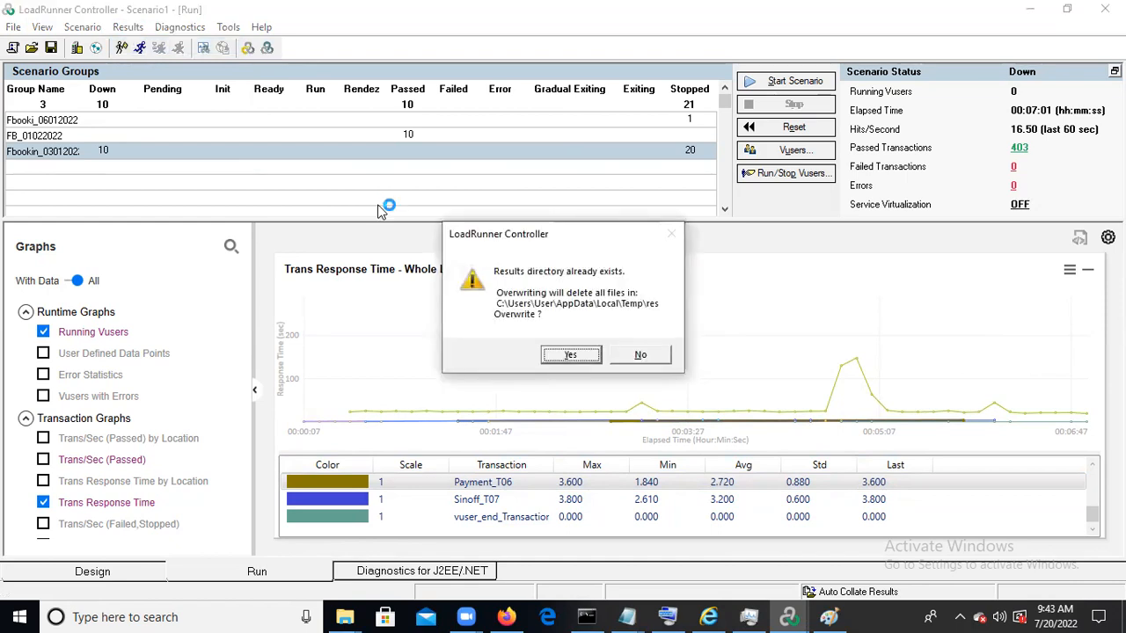
click(584, 354)
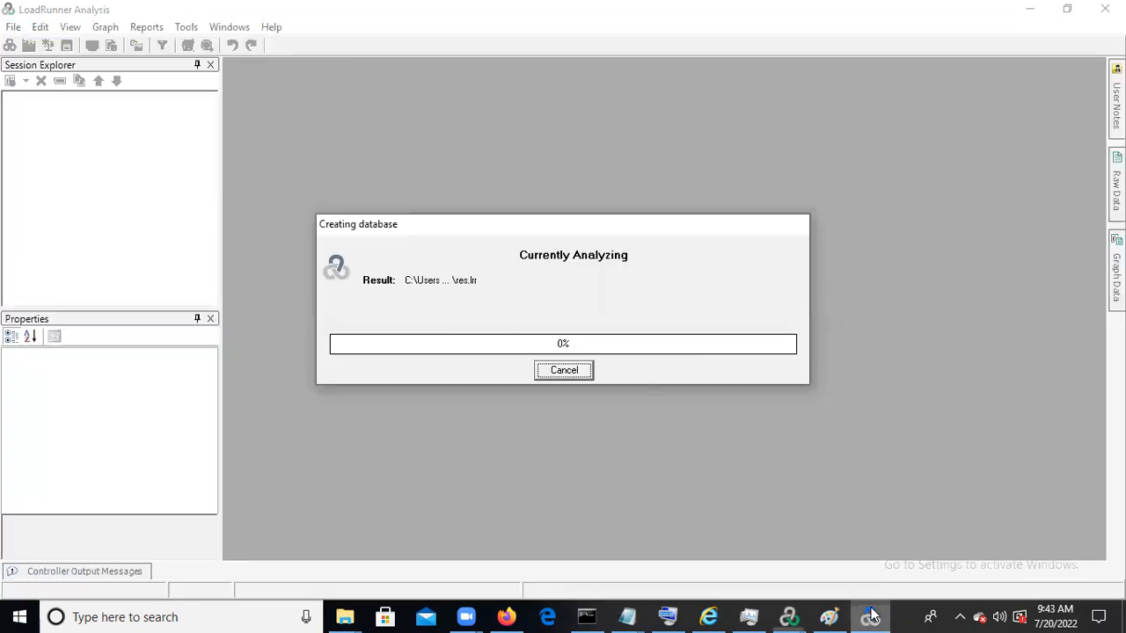
click(572, 355)
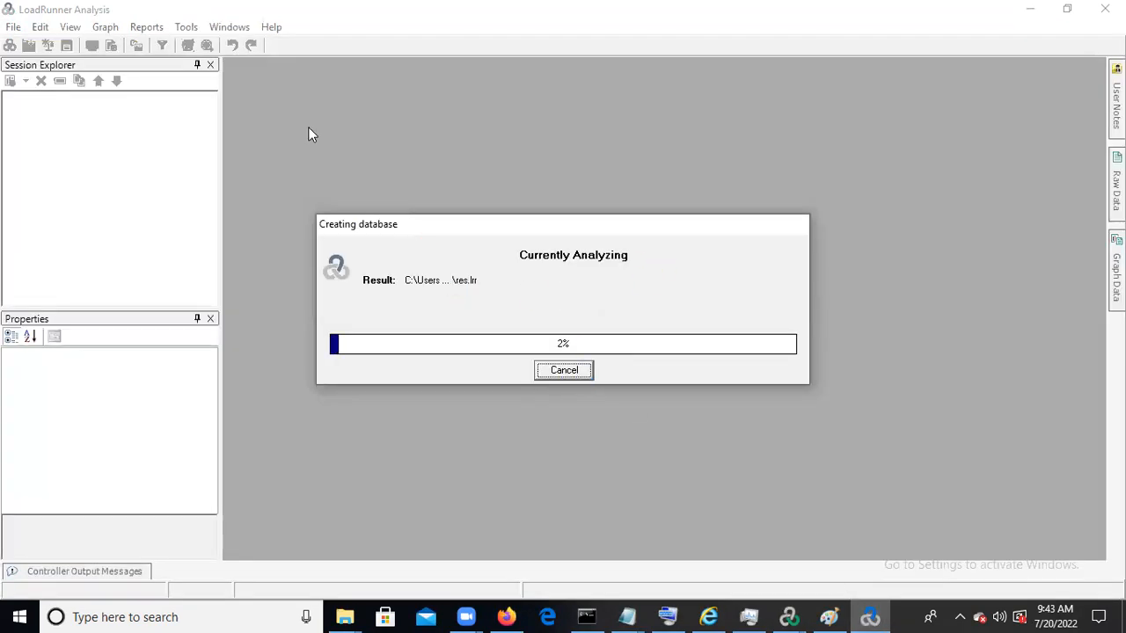
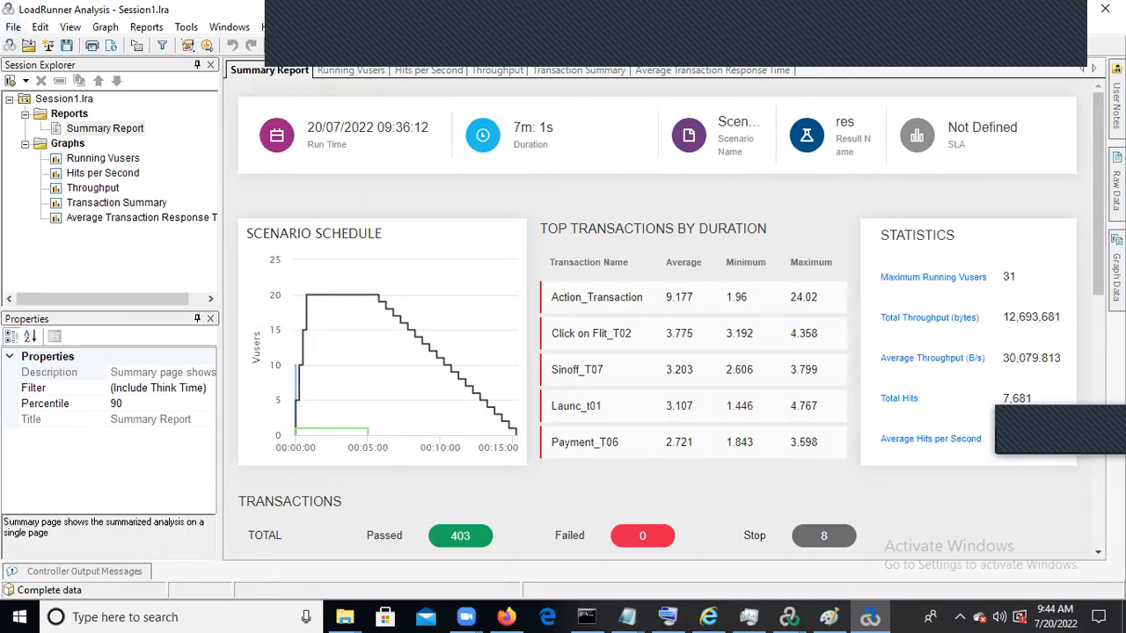
Step: Review the per-transaction response times and pass, fail and stop counts in the Summary Report's transaction table
drag(1095, 165, 1093, 378)
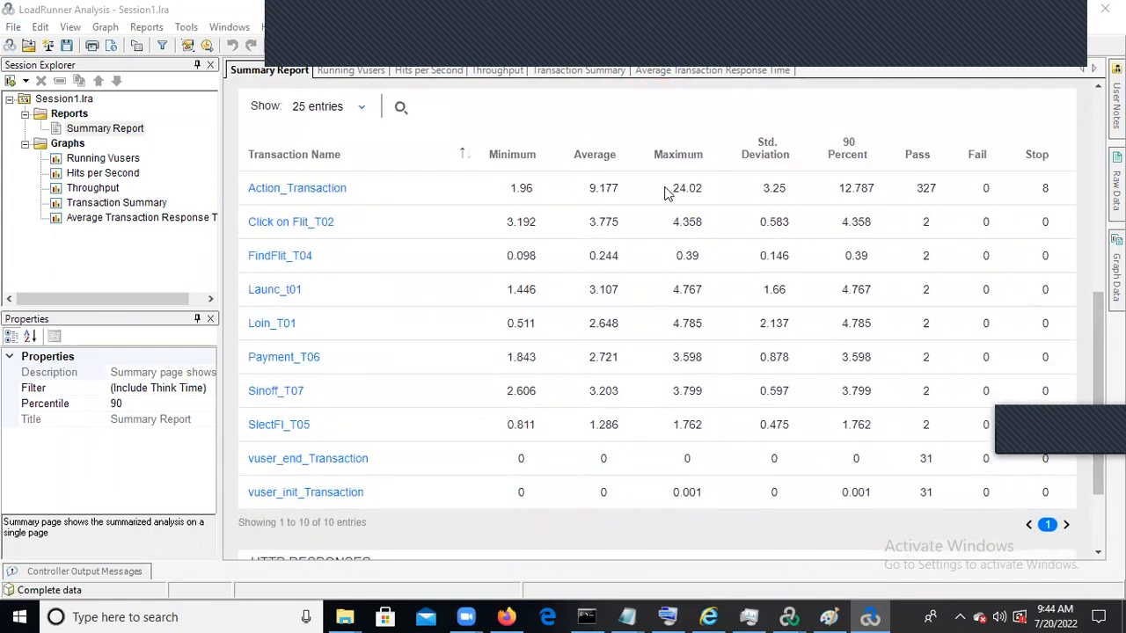